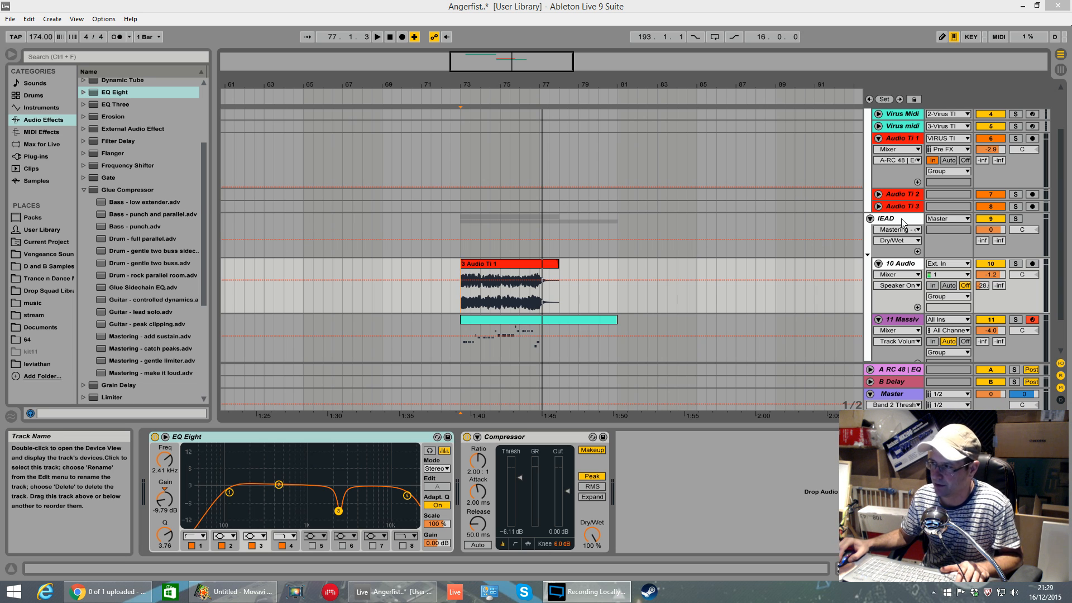
# Audition the lead section by playing the arrangement from bar 73.
pyautogui.click(469, 299)
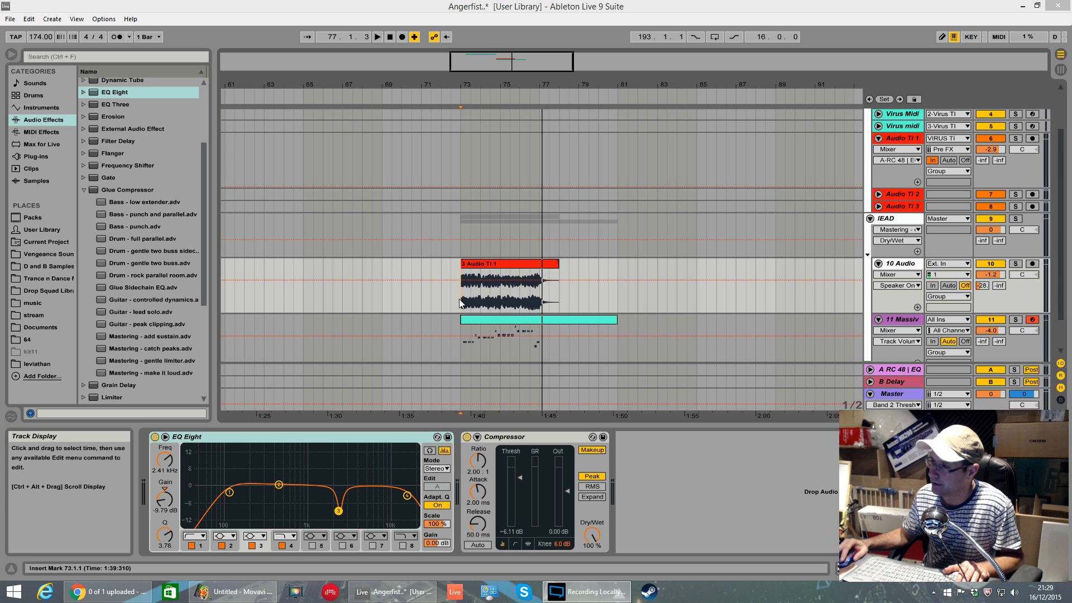
pyautogui.press('space')
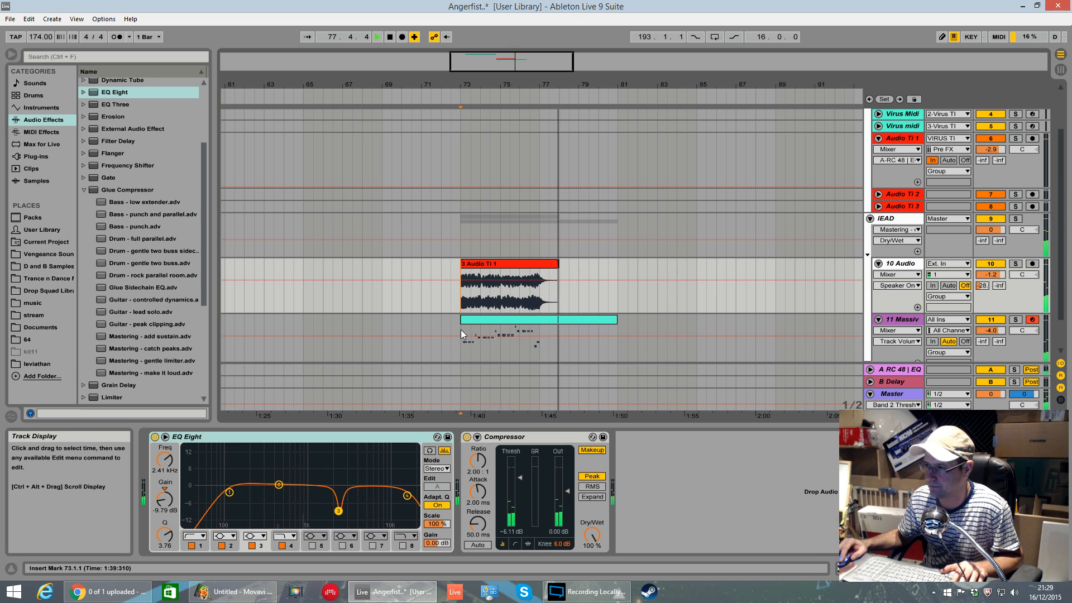
pyautogui.press('space')
pyautogui.press('space')
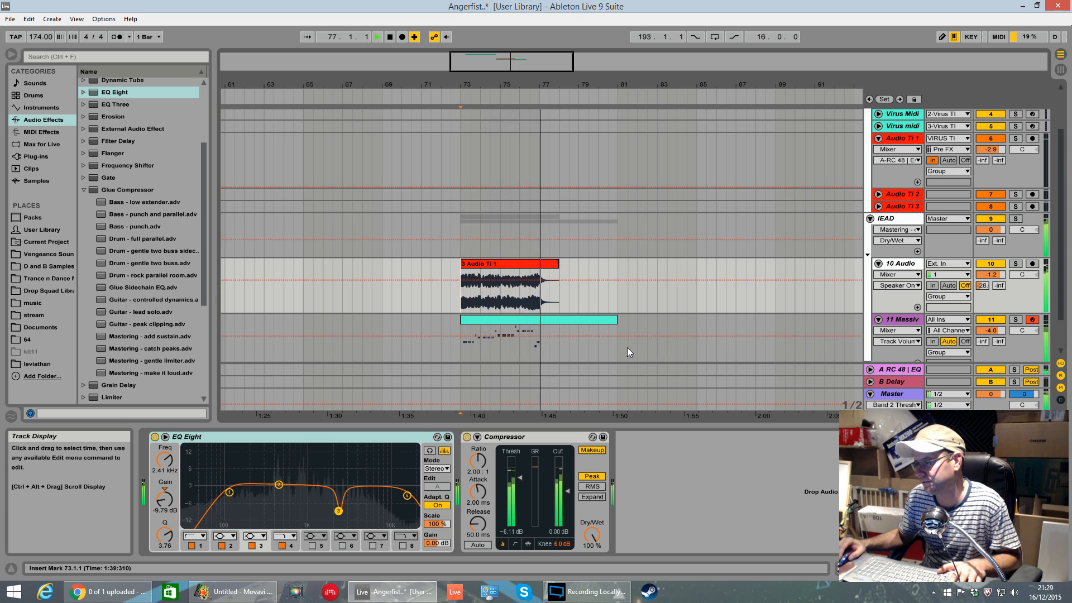
pyautogui.press('space')
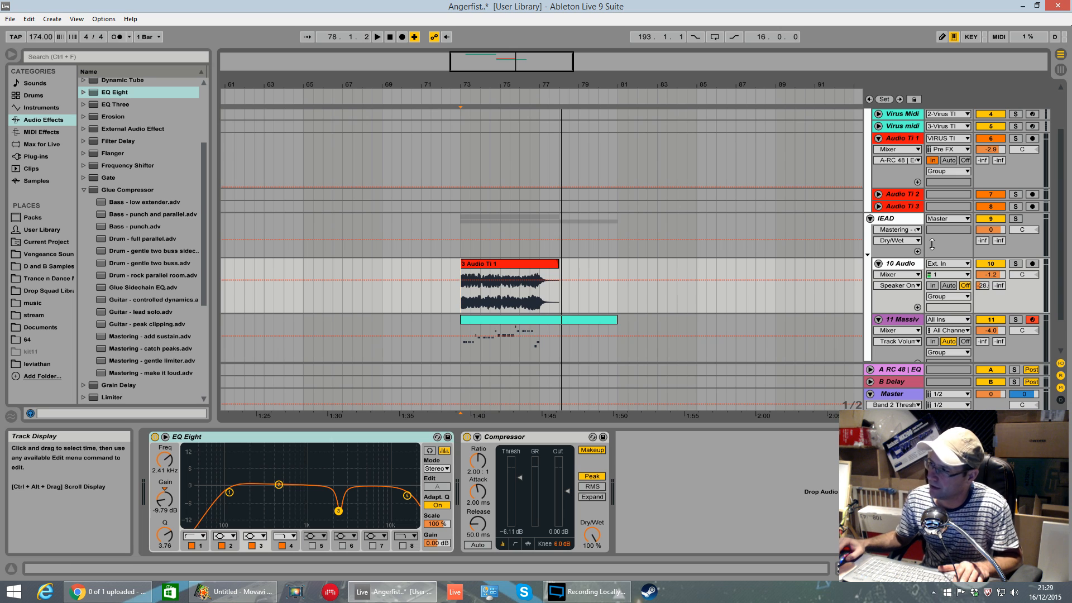
# View the Massive synth patch on the 11 Massive track and close its plug-in window.
pyautogui.click(662, 171)
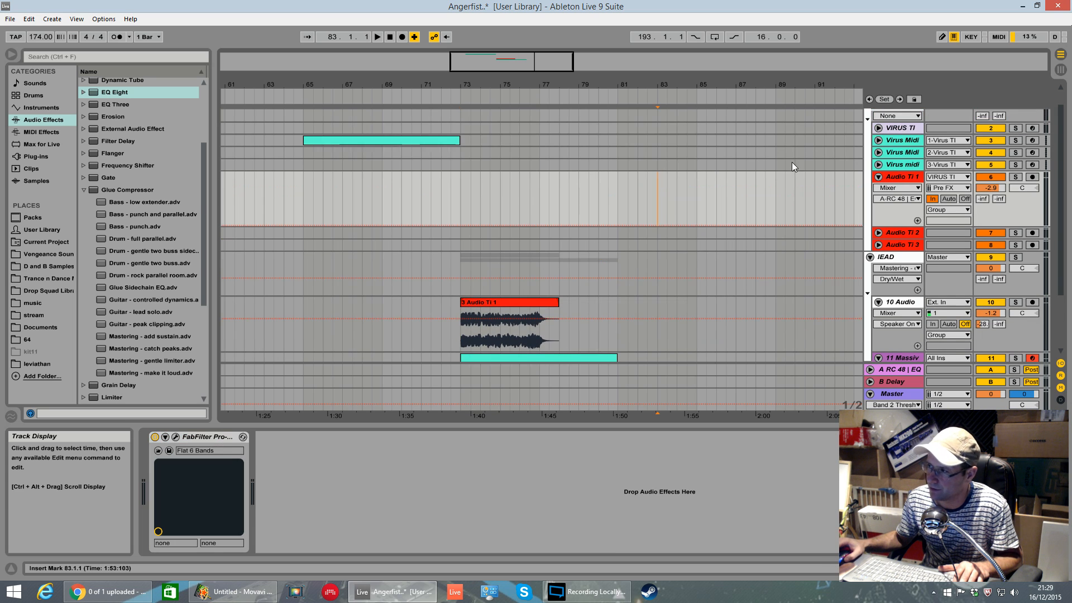
pyautogui.click(901, 307)
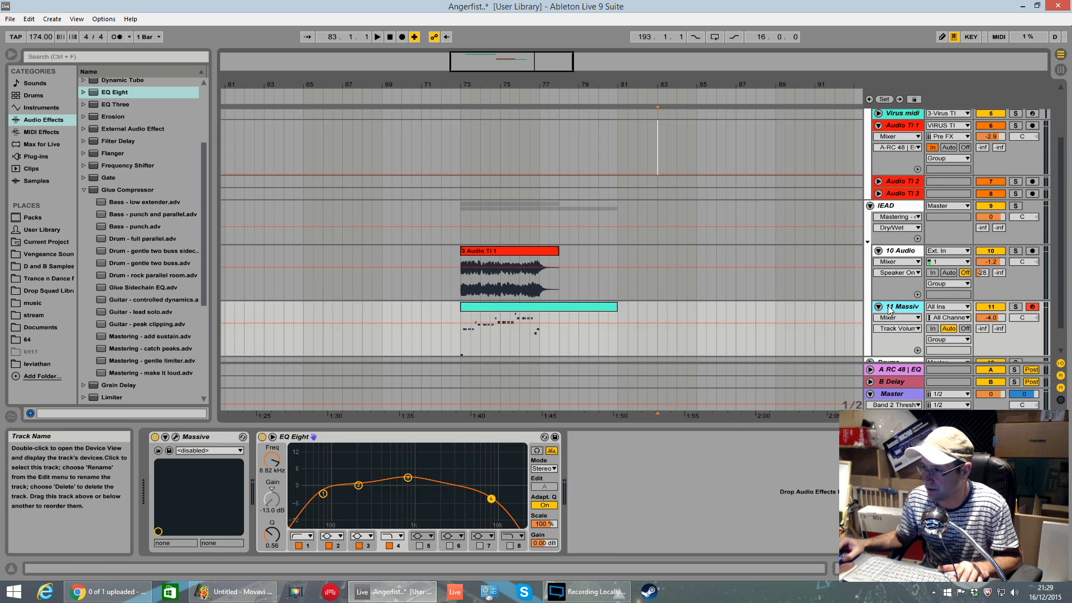
pyautogui.click(176, 437)
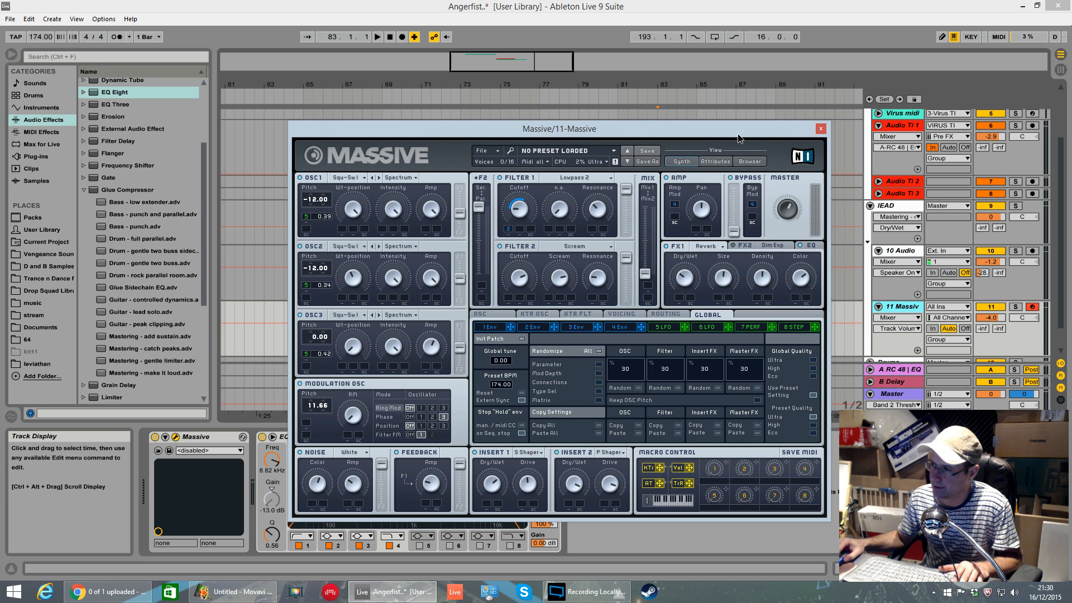
pyautogui.moveTo(738, 133); pyautogui.dragTo(732, 398)
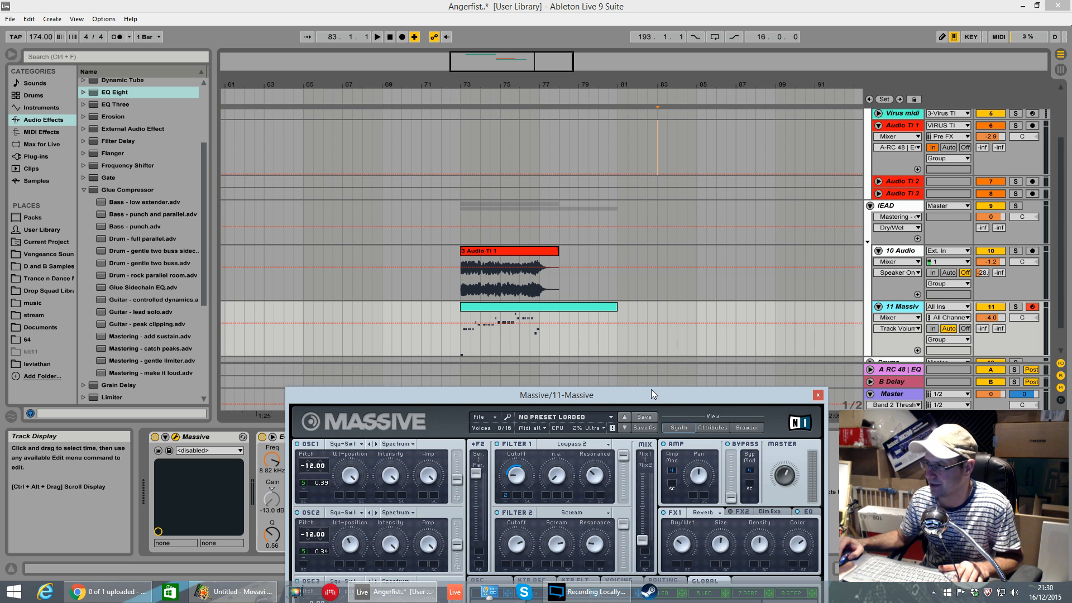
pyautogui.moveTo(651, 400); pyautogui.dragTo(681, 392)
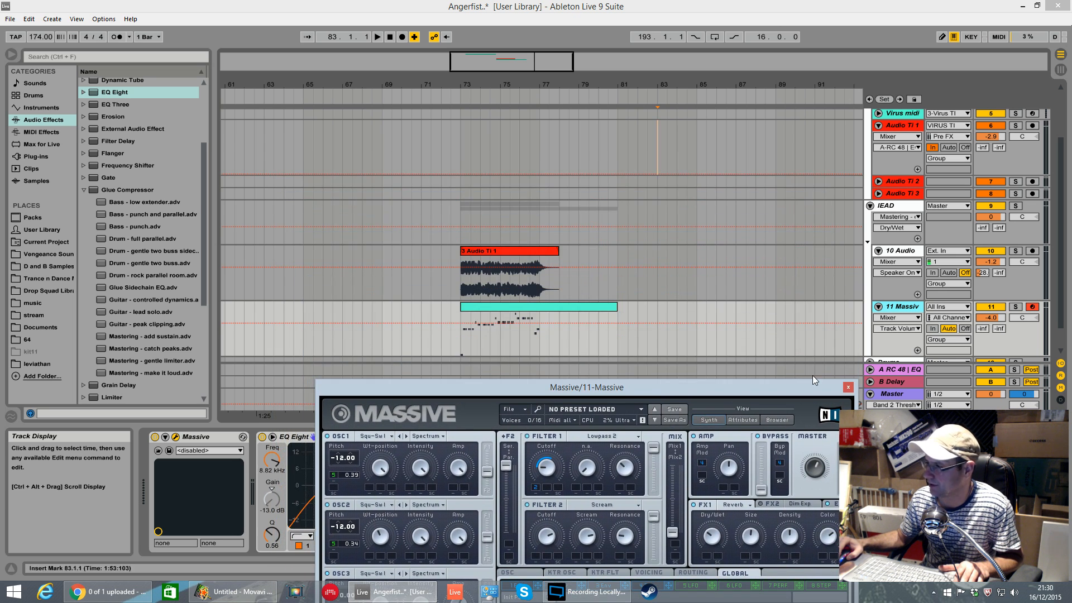
pyautogui.click(848, 388)
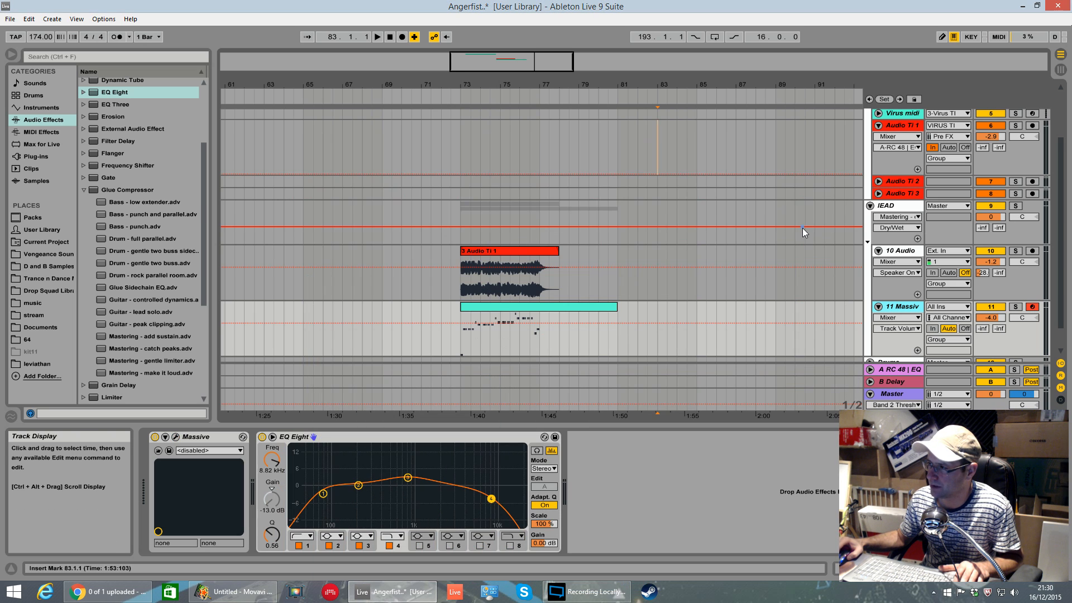
# Open the Virus TI plug-in window from the VIRUS TI track and move it clear of the track list.
pyautogui.click(816, 202)
pyautogui.scroll(3, 819, 199)
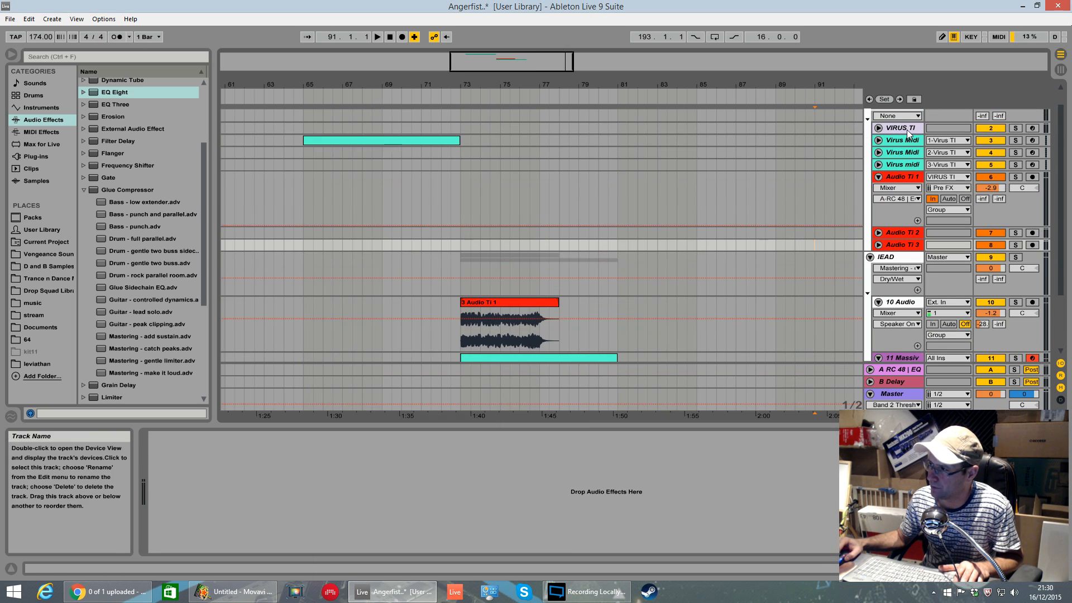
pyautogui.click(904, 128)
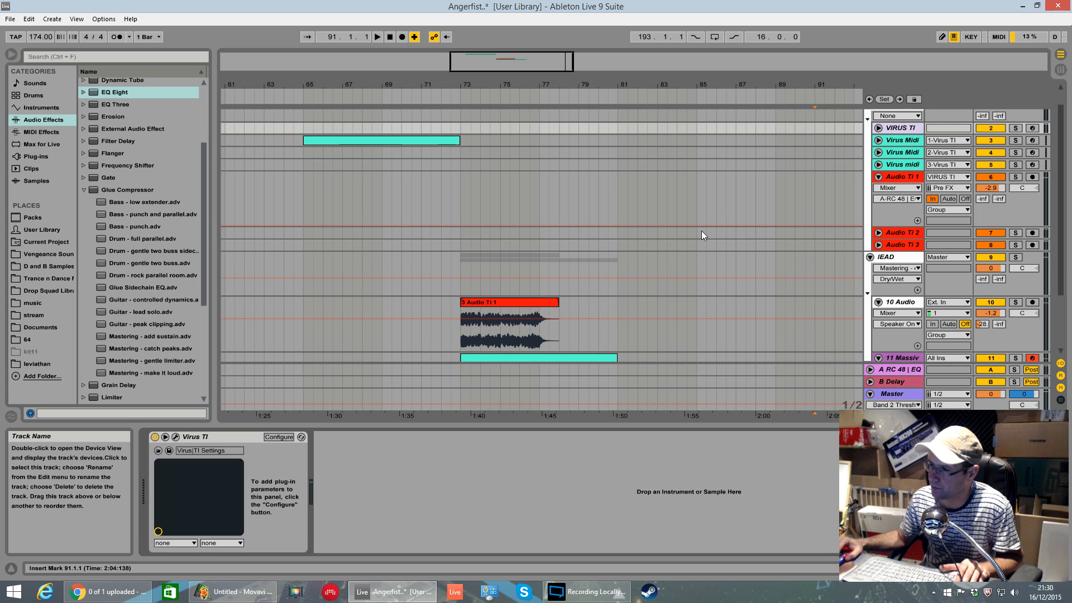
pyautogui.click(175, 436)
pyautogui.moveTo(356, 162); pyautogui.dragTo(315, 216)
# Move the Virus MIDI clip to start at bar 73 and solo its track together with Audio TI 1.
pyautogui.moveTo(404, 139); pyautogui.dragTo(561, 148)
pyautogui.click(1016, 140)
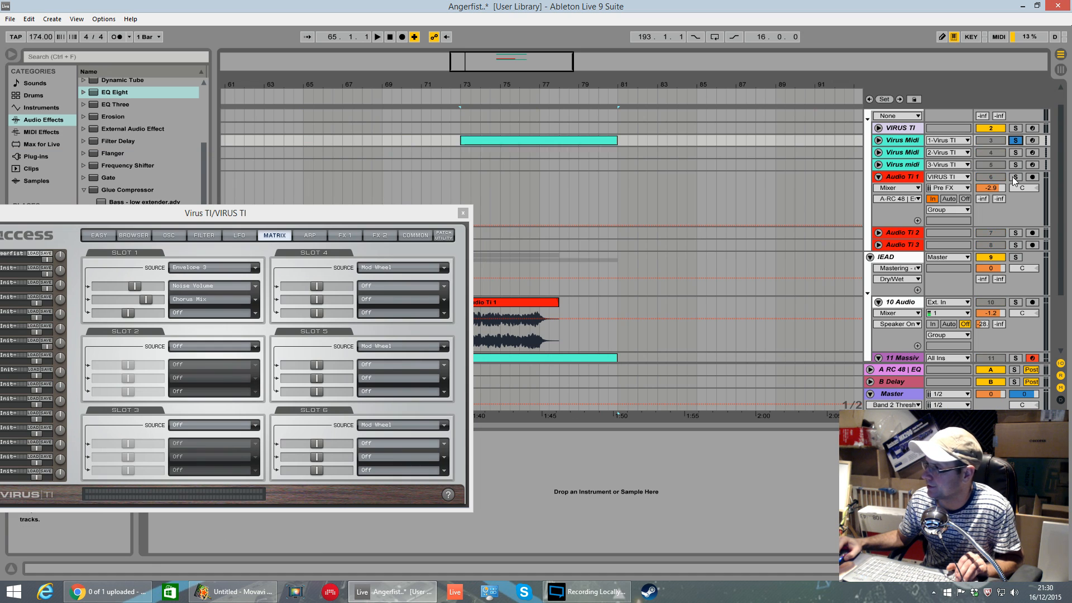
pyautogui.click(1013, 179)
pyautogui.click(1013, 180)
# Play the soloed Virus lead and examine the patch's oscillator settings in the centred plug-in window.
pyautogui.press('space')
pyautogui.moveTo(407, 216); pyautogui.dragTo(730, 153)
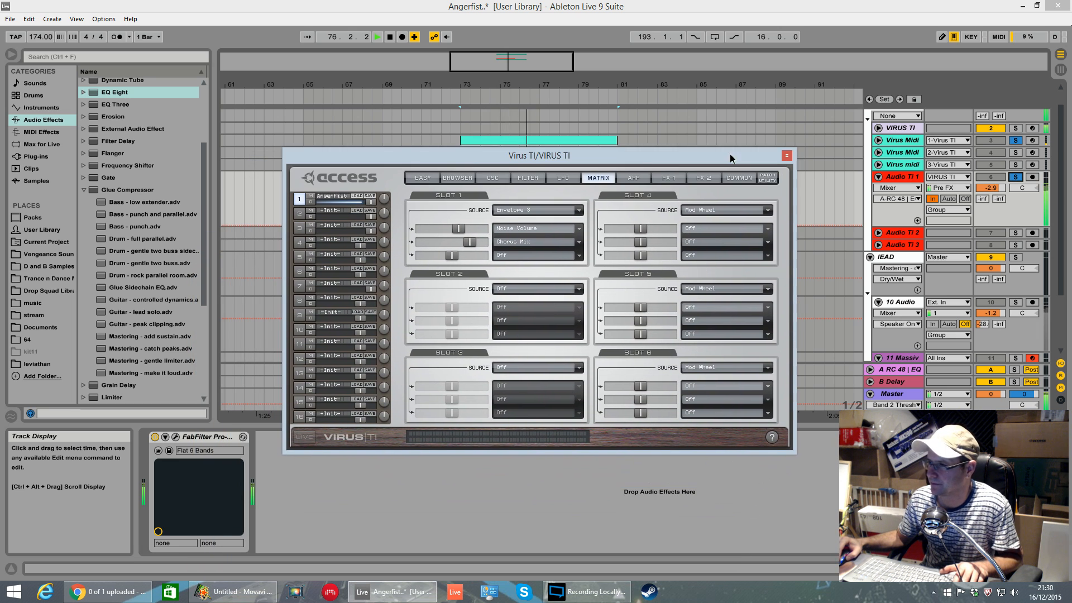
pyautogui.click(491, 178)
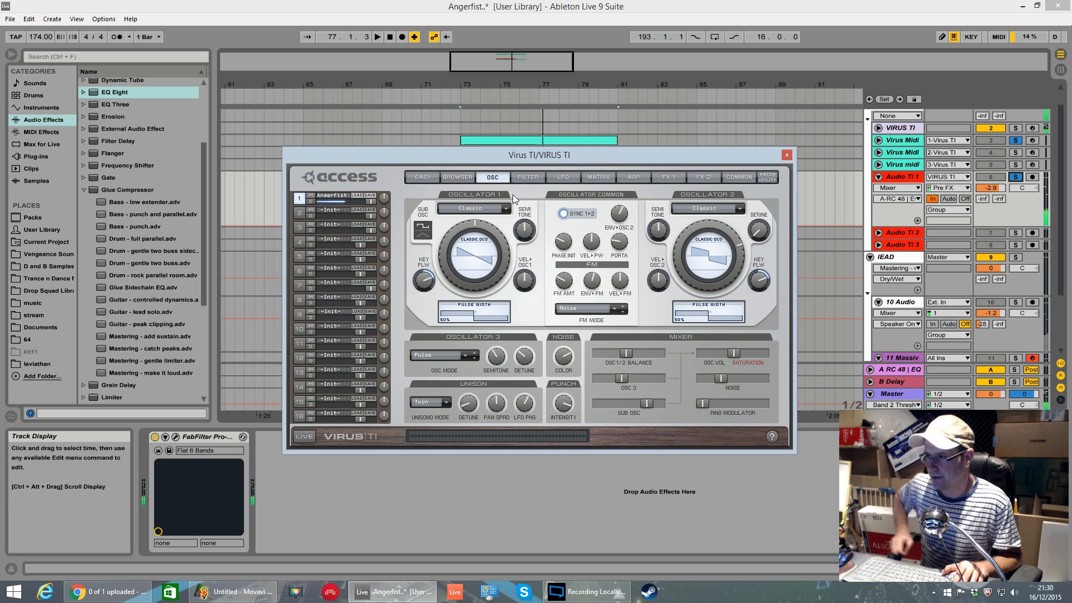
pyautogui.press('space')
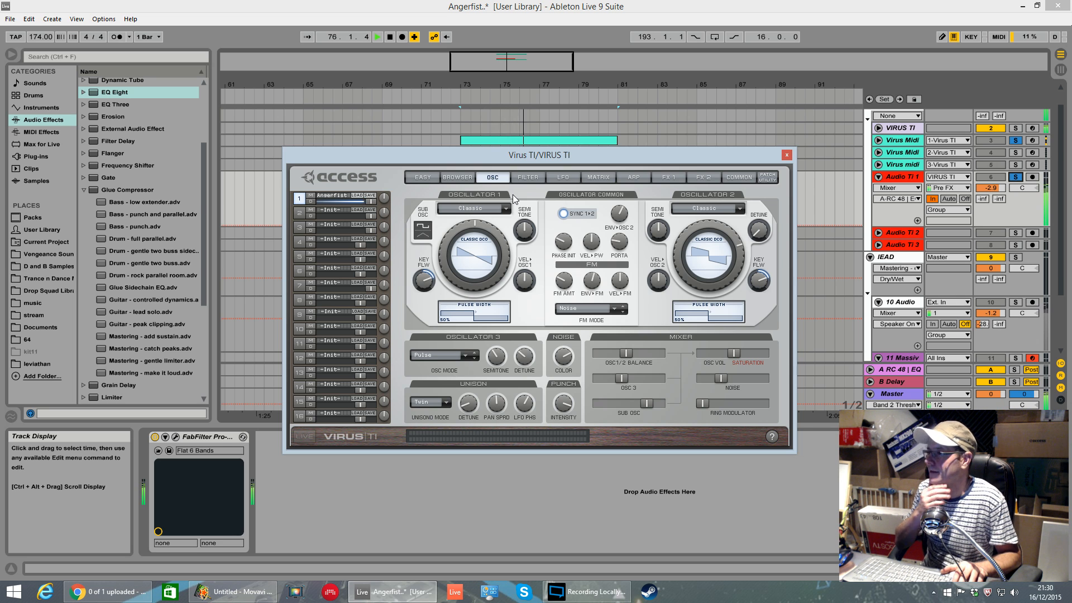
pyautogui.press('space')
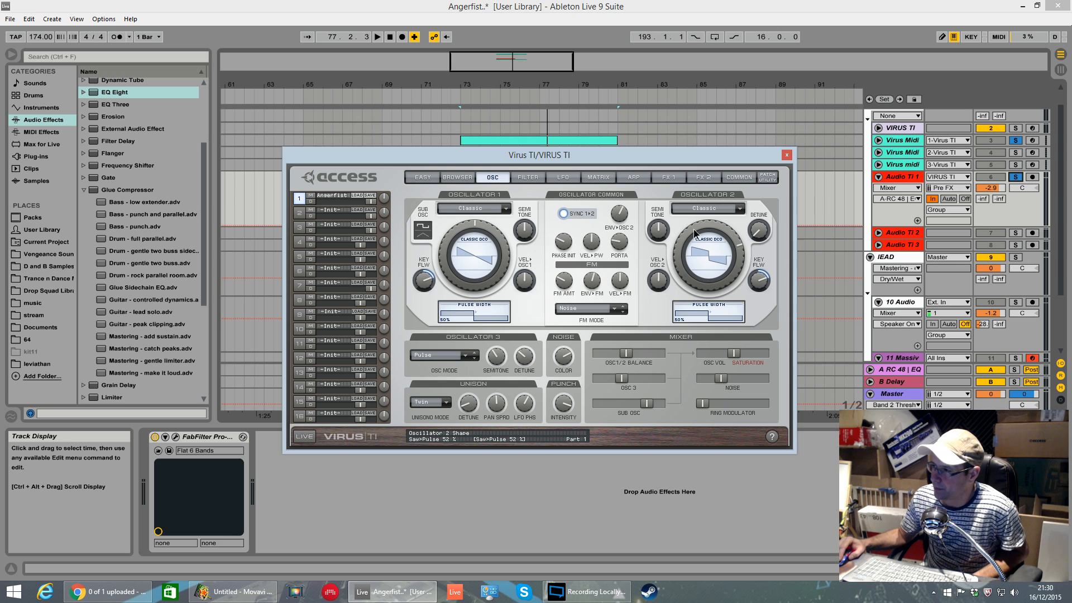
# Compare Oscillator 2's fine detune at 0 and at about 55 while playing the lead.
pyautogui.scroll(5, 693, 229)
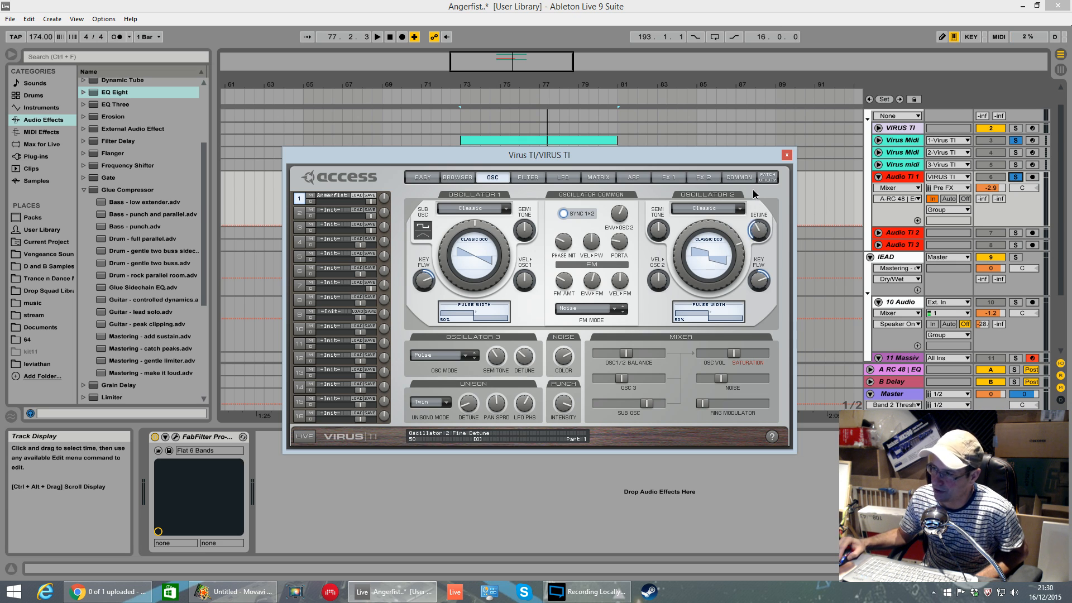
pyautogui.moveTo(758, 226); pyautogui.dragTo(760, 237)
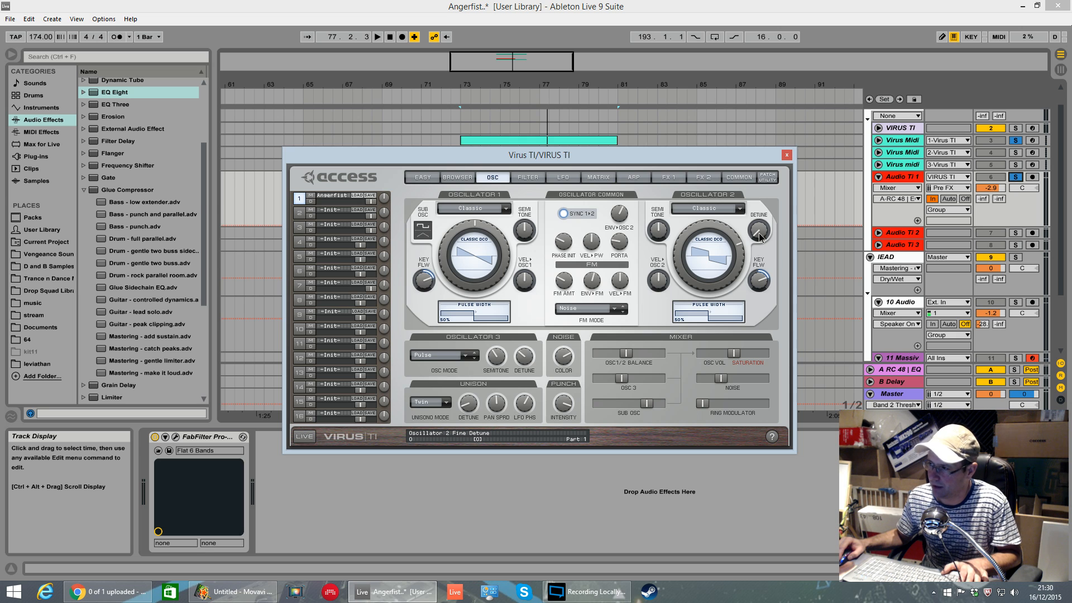
pyautogui.moveTo(760, 237); pyautogui.dragTo(759, 217)
pyautogui.press('space')
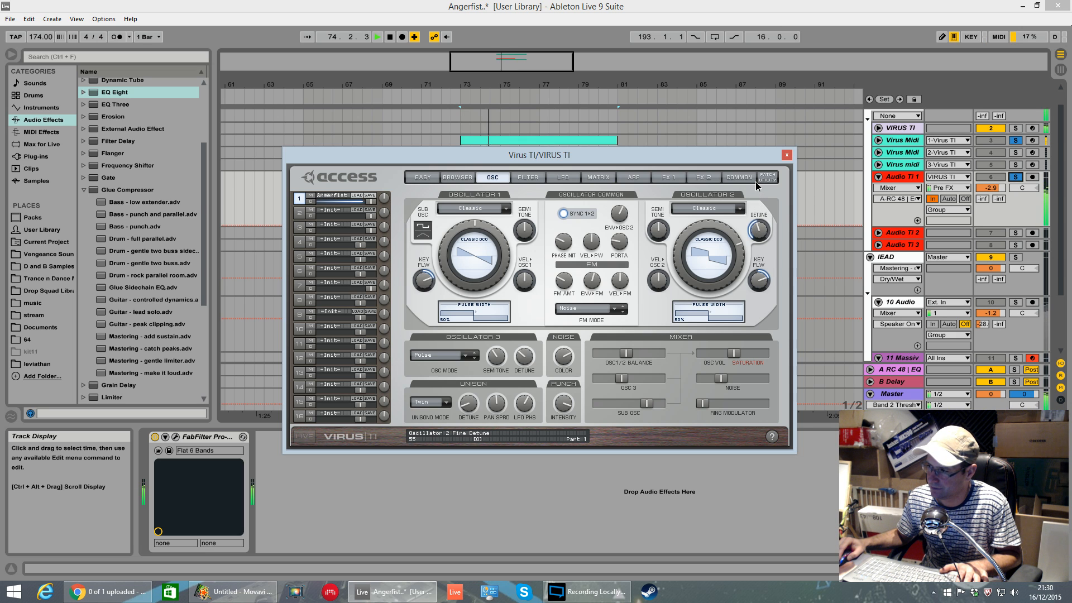
pyautogui.press('space')
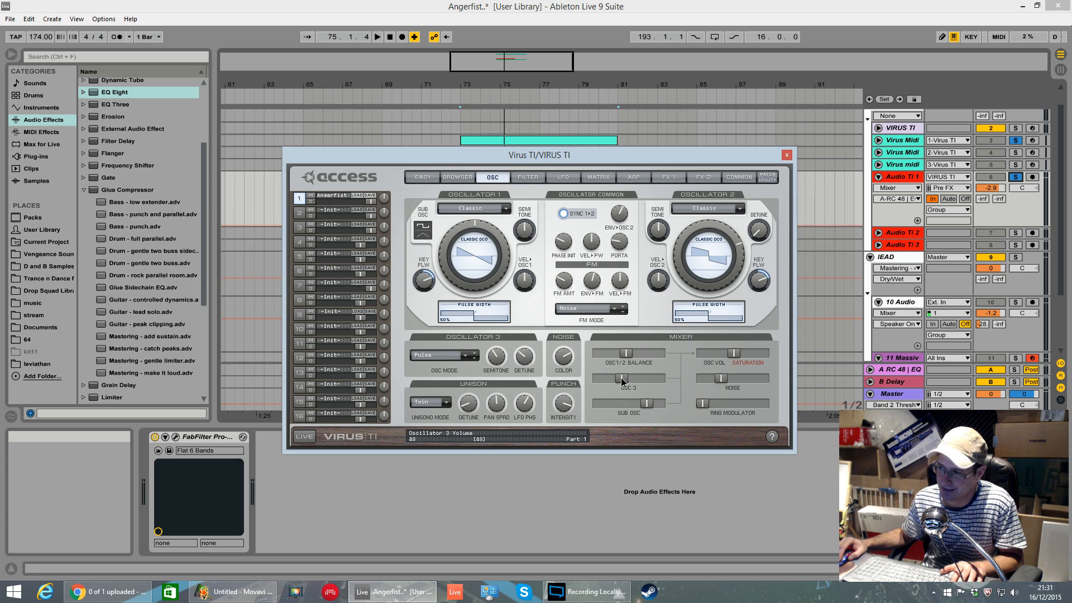
# Try lowering Oscillator 3's volume below 20 during playback and bring it back to its original level.
pyautogui.moveTo(622, 379); pyautogui.dragTo(618, 379)
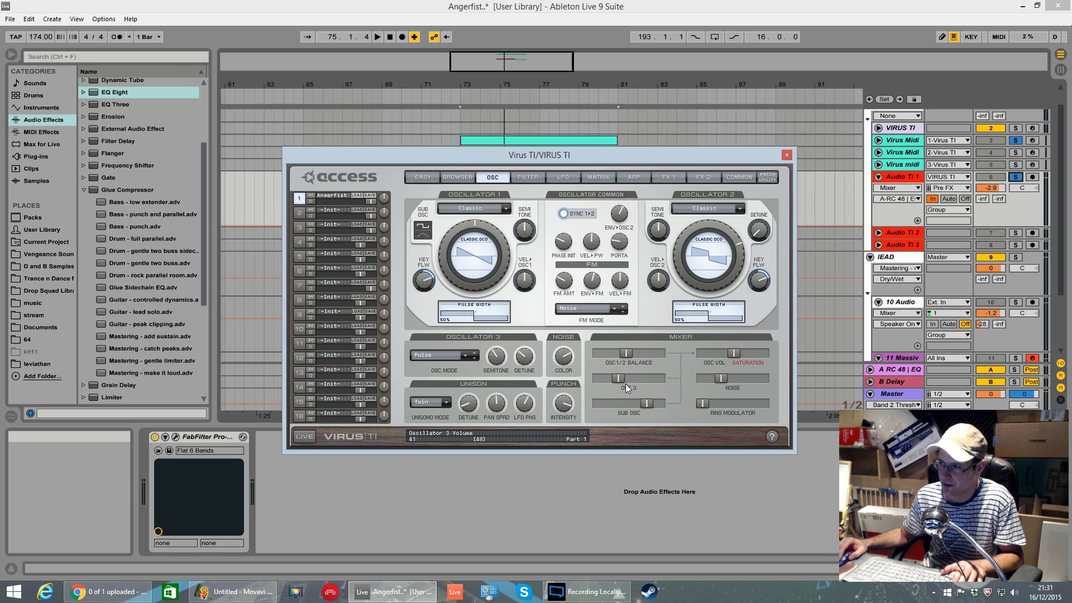
pyautogui.press('space')
pyautogui.moveTo(619, 376); pyautogui.dragTo(597, 380)
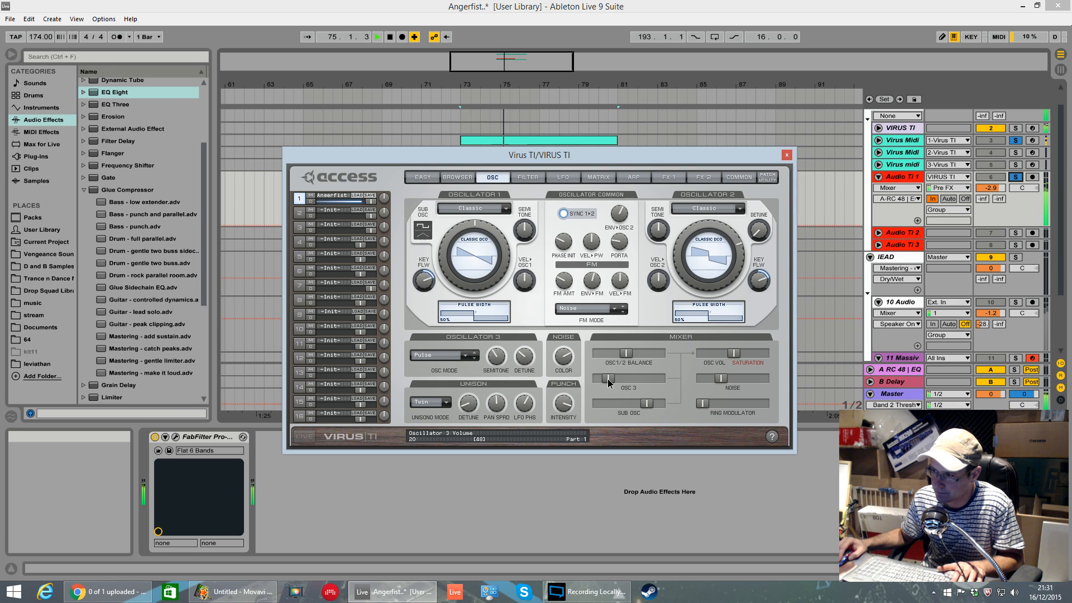
pyautogui.moveTo(598, 380); pyautogui.dragTo(622, 380)
pyautogui.press('space')
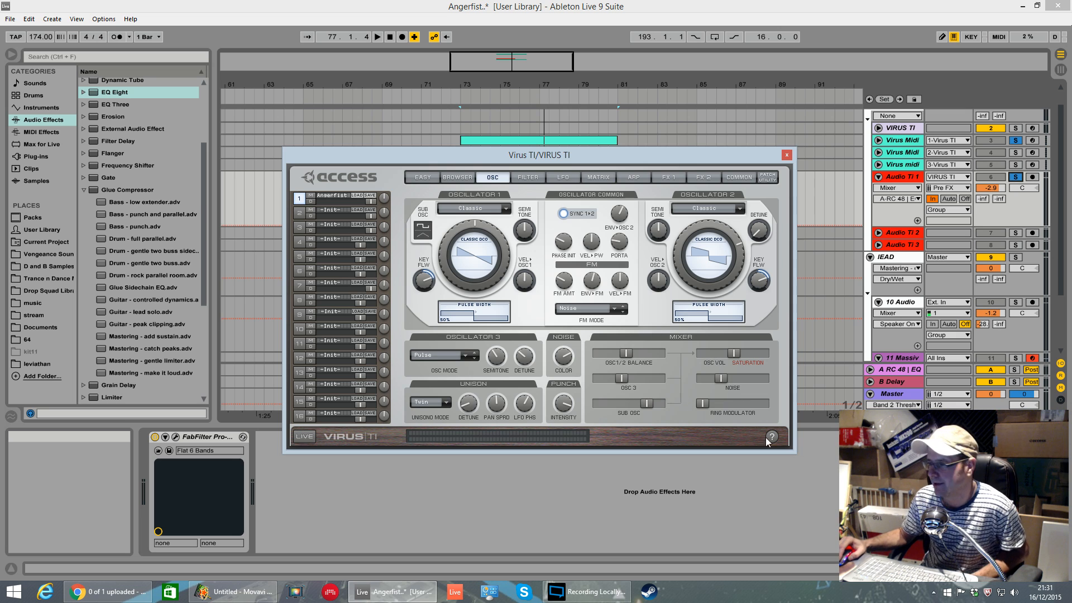
# Raise the noise oscillator volume in the mixer to about 53 while playing the lead.
pyautogui.click(721, 379)
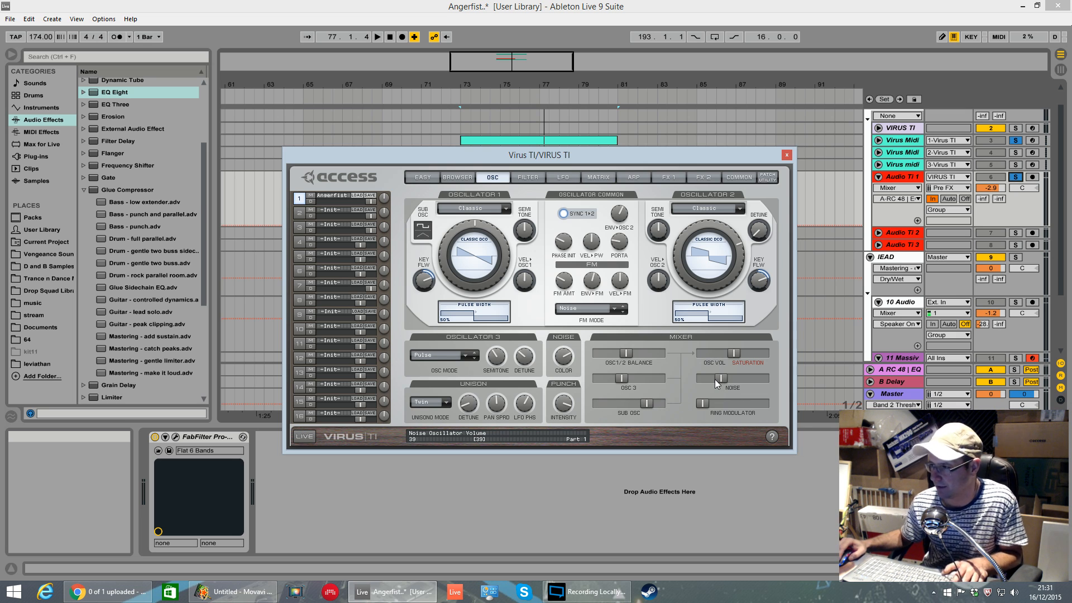
pyautogui.press('space')
pyautogui.moveTo(720, 380)
pyautogui.mouseDown()
pyautogui.moveTo(691, 389)
pyautogui.moveTo(757, 391)
pyautogui.moveTo(729, 392)
pyautogui.mouseUp()
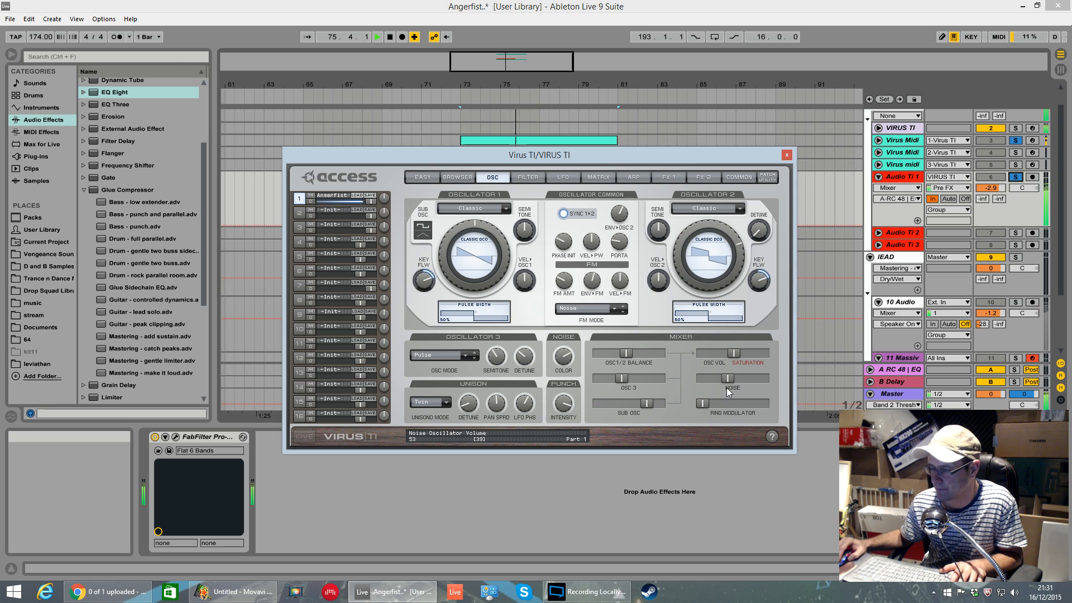
pyautogui.press('space')
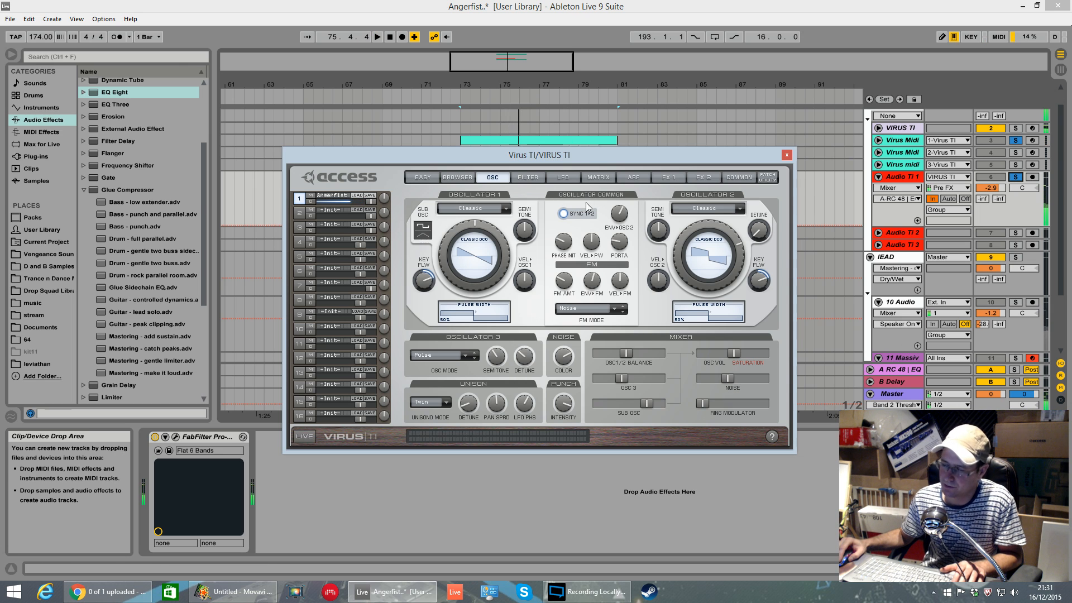
# Examine the modulation assignments in matrix slot 1 and the shape of envelope 3 among the filter settings.
pyautogui.click(598, 176)
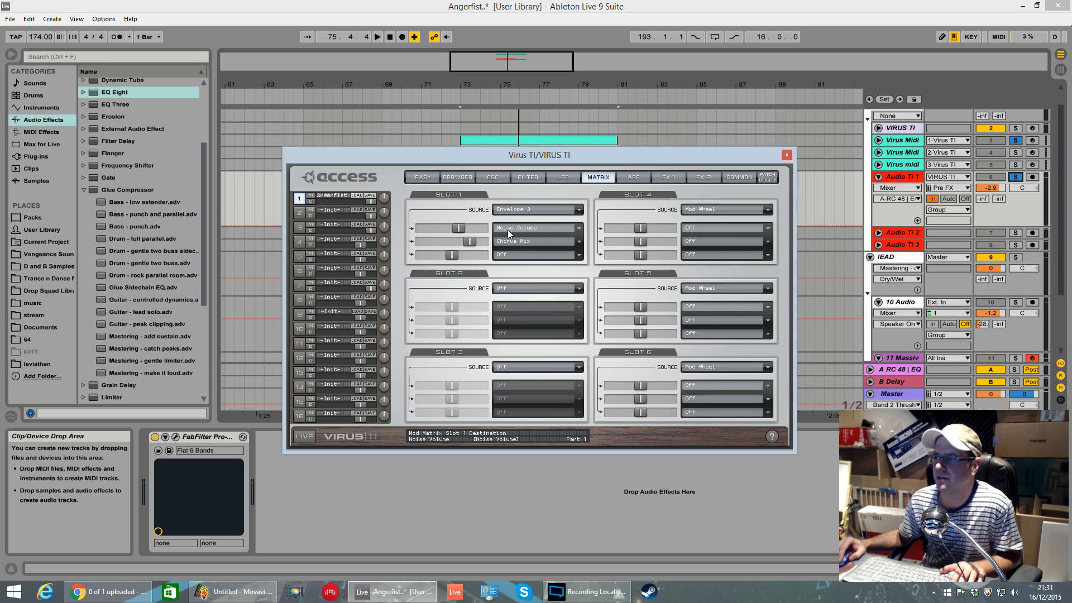
pyautogui.click(525, 177)
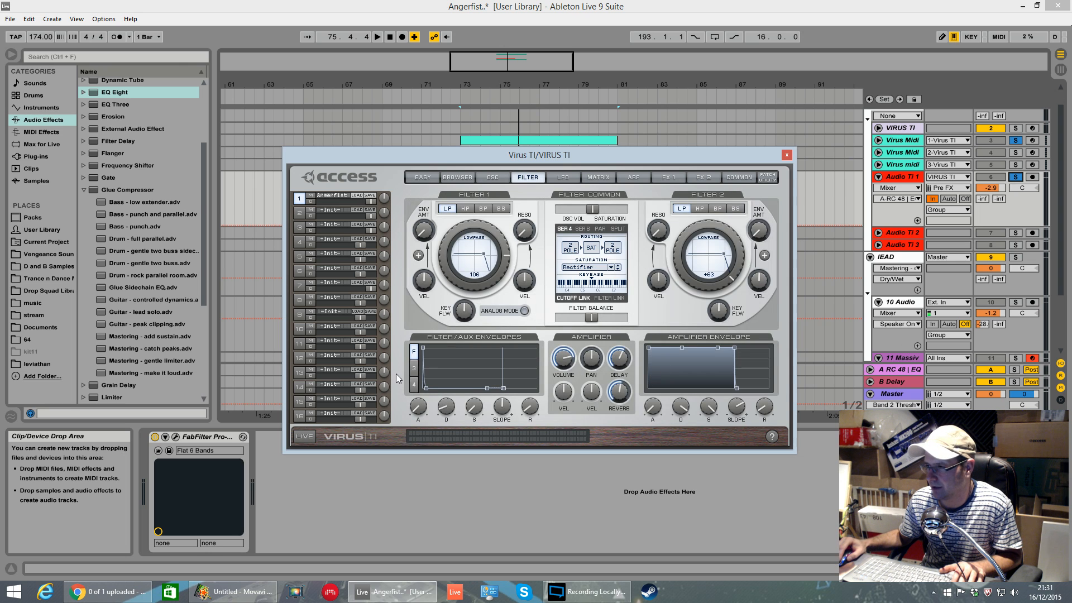
pyautogui.click(414, 368)
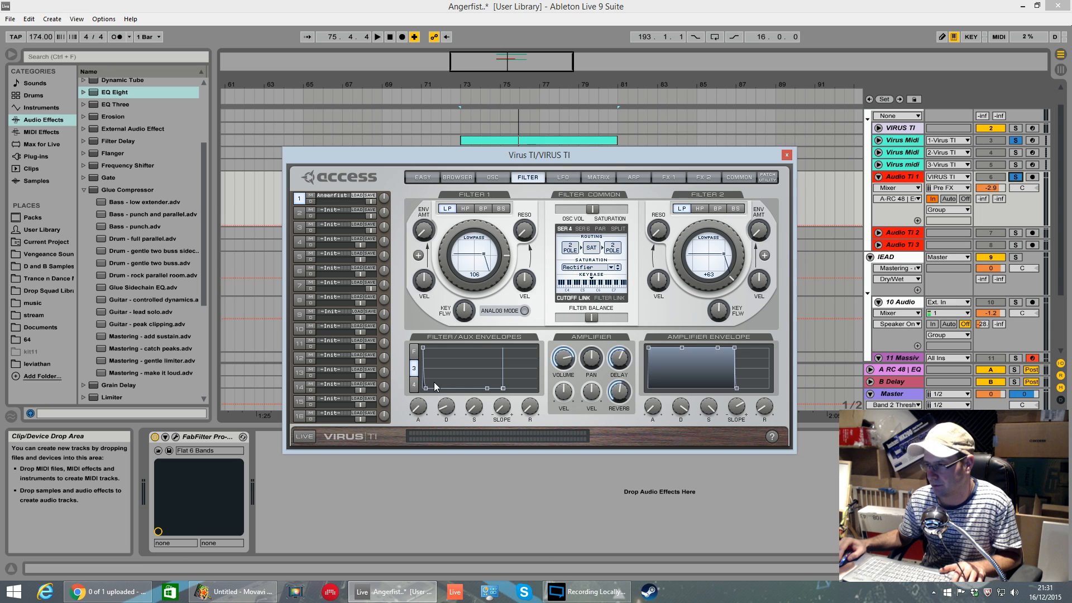
# Try the oscillator punch intensity at 100% and return it to its original setting.
pyautogui.click(494, 178)
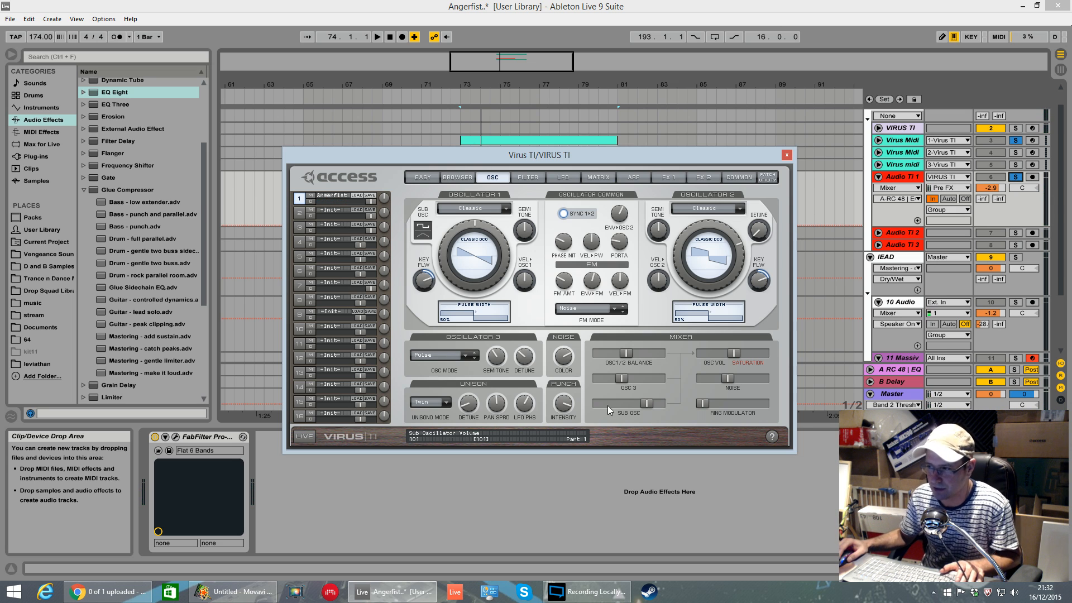
pyautogui.press('space')
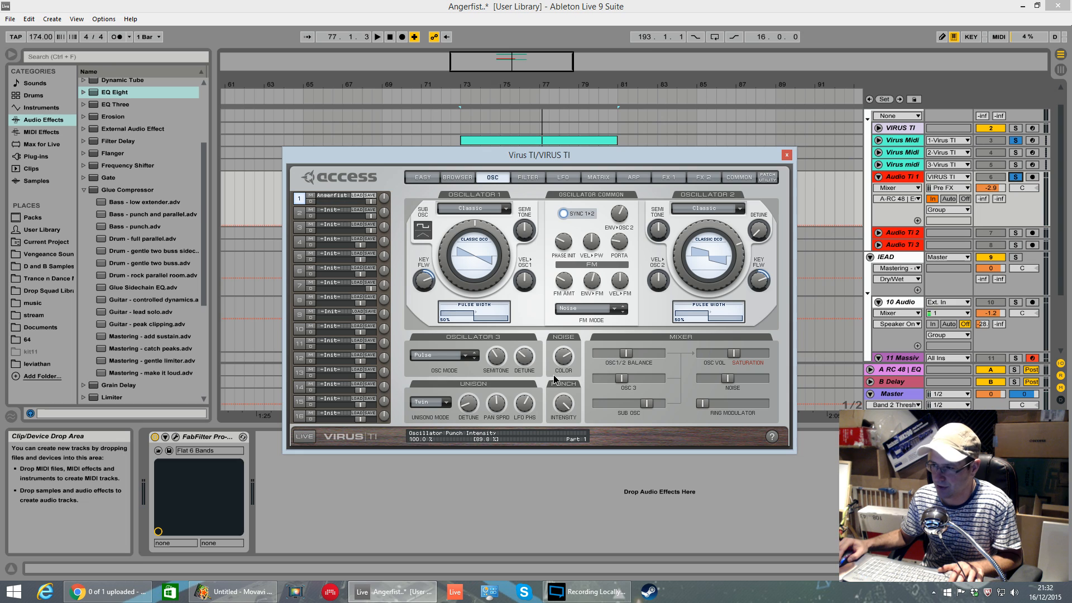
pyautogui.moveTo(552, 390); pyautogui.dragTo(551, 399)
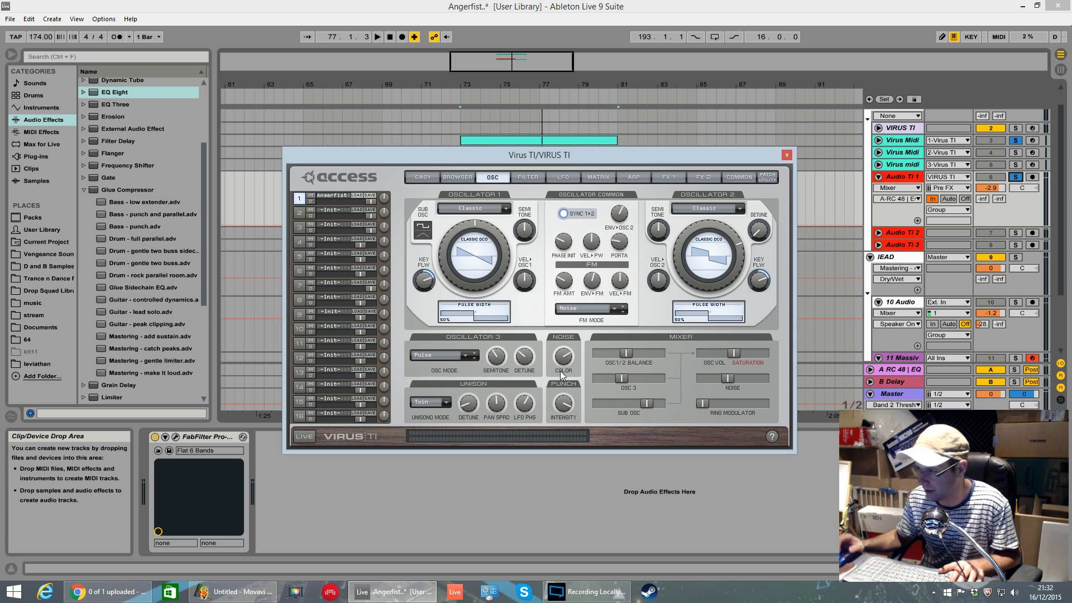
# Play the lead and examine the Virus patch's filter settings.
pyautogui.press('space')
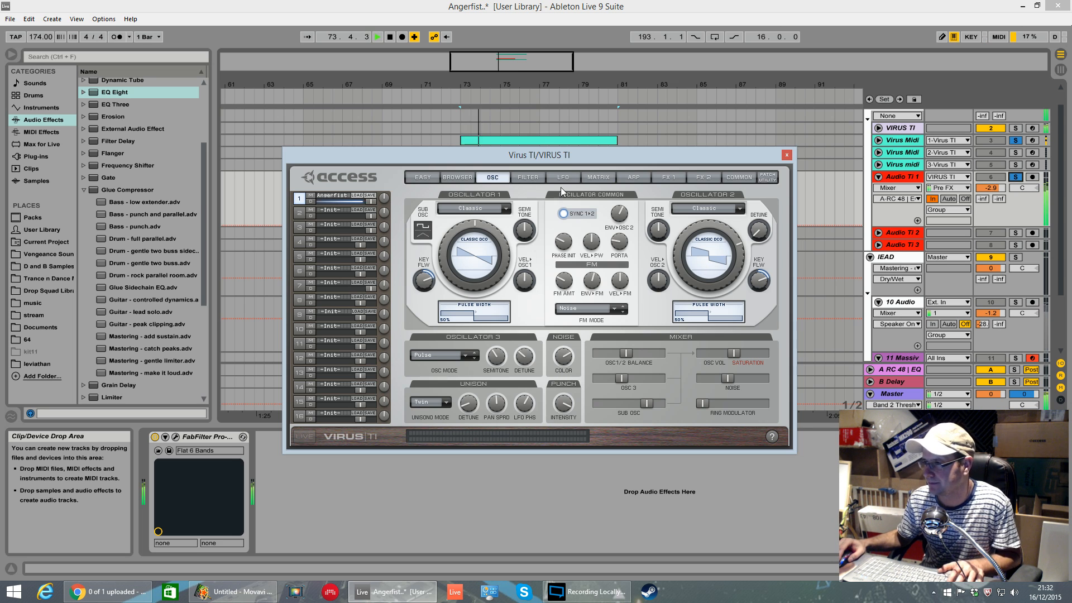
pyautogui.click(586, 179)
pyautogui.click(529, 179)
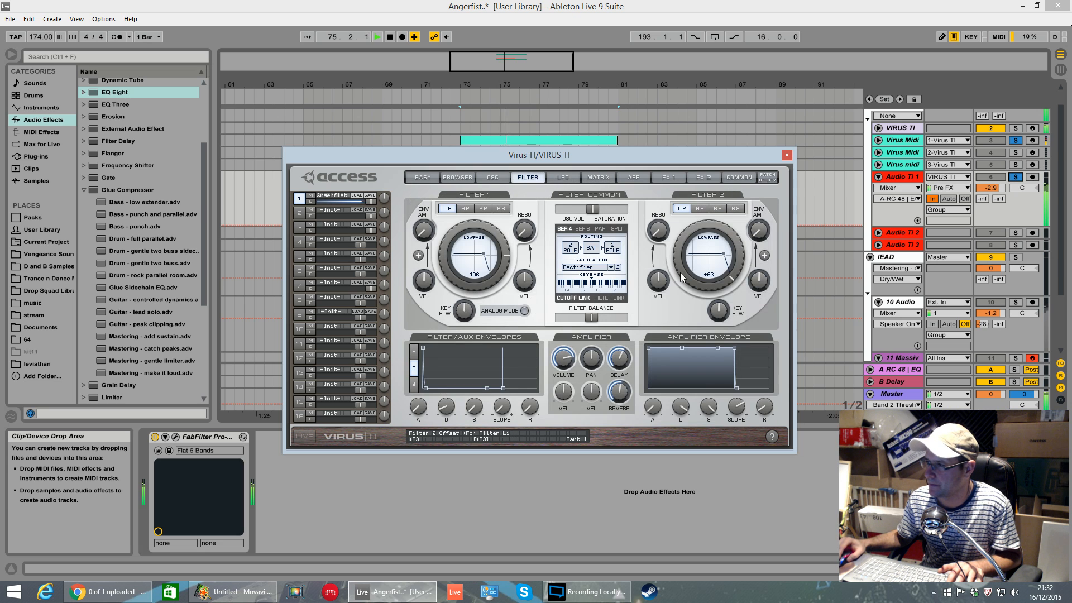
# Replay the lead while trying the release setting of the amplifier envelope.
pyautogui.press('space')
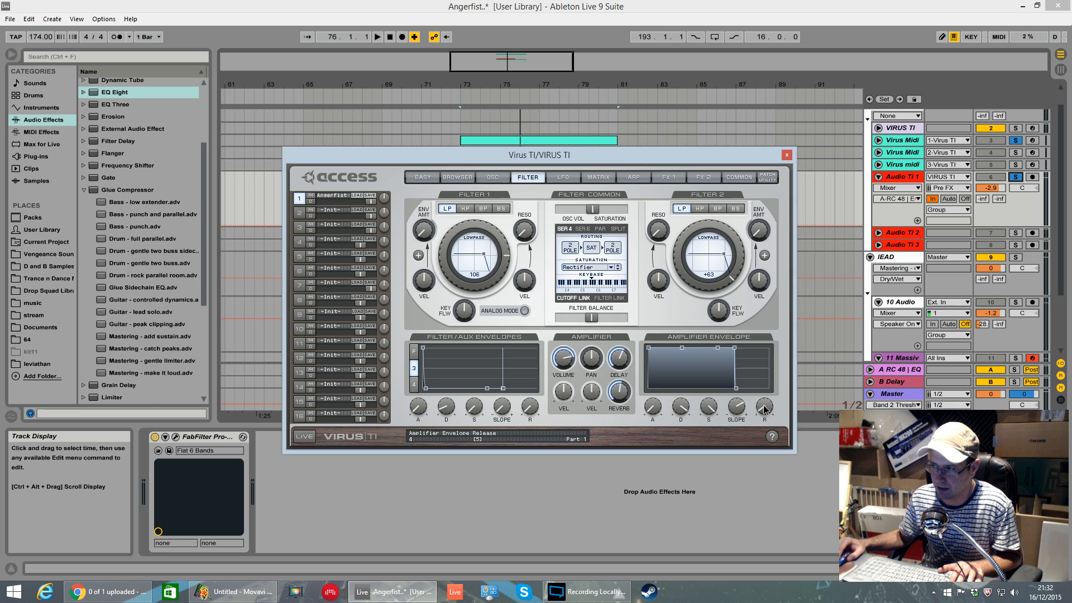
pyautogui.press('space')
pyautogui.moveTo(765, 404)
pyautogui.mouseDown()
pyautogui.moveTo(766, 366)
pyautogui.moveTo(768, 438)
pyautogui.moveTo(767, 403)
pyautogui.mouseUp()
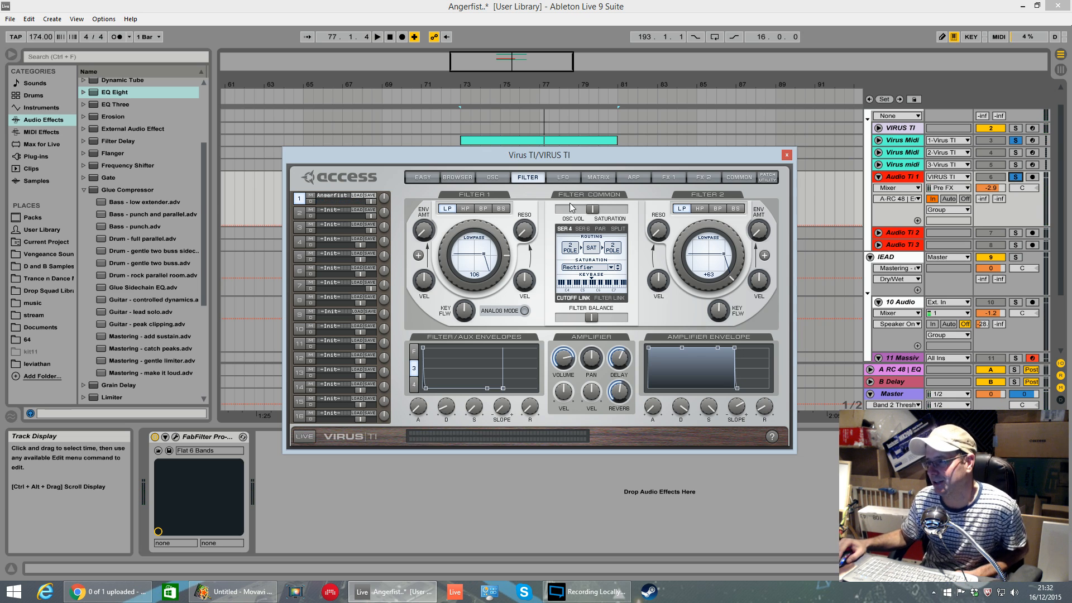
# Audition the lead with different oscillator 2 FM amounts, settling at 32.0%.
pyautogui.click(494, 177)
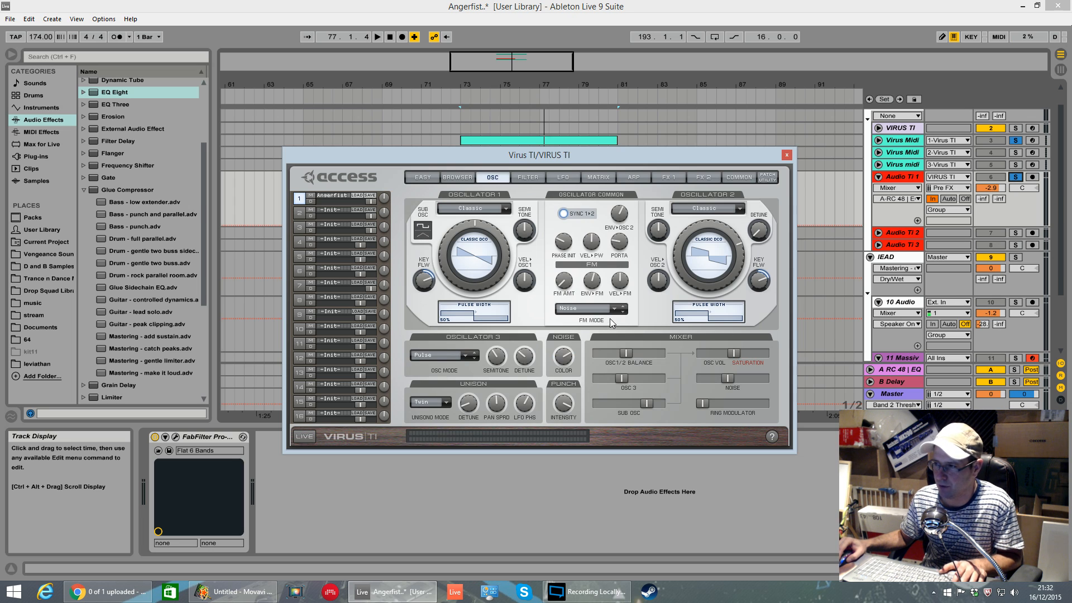
pyautogui.press('space')
pyautogui.moveTo(573, 293); pyautogui.dragTo(568, 229)
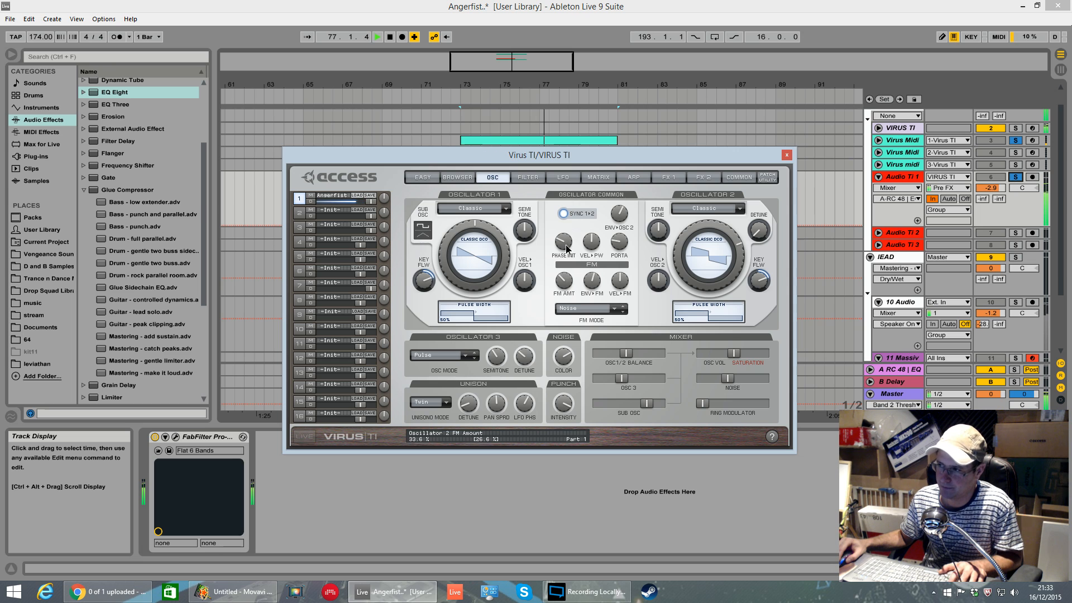
pyautogui.press('space')
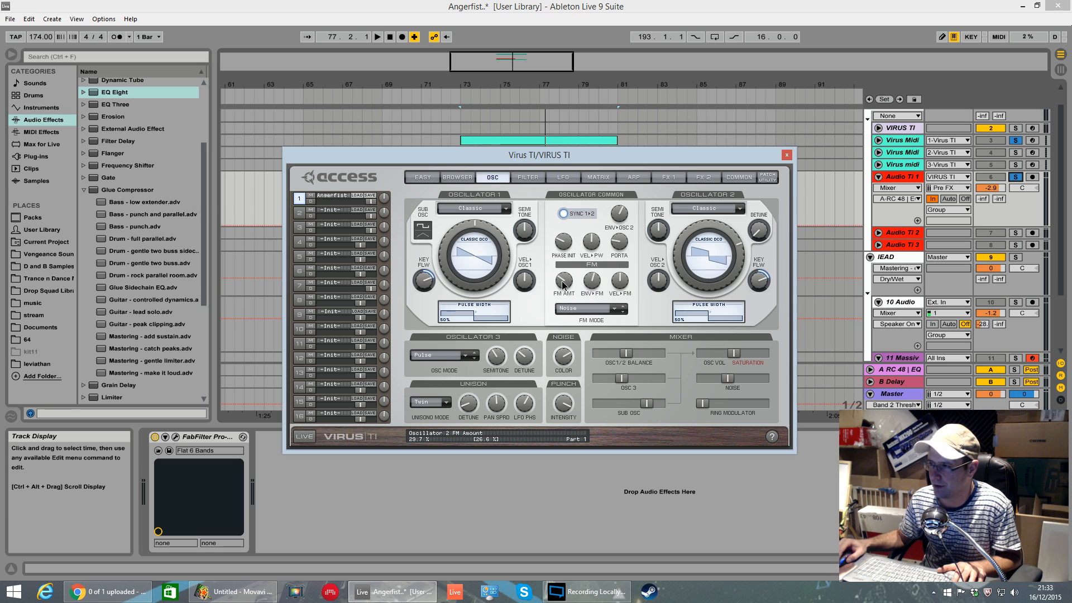
pyautogui.press('space')
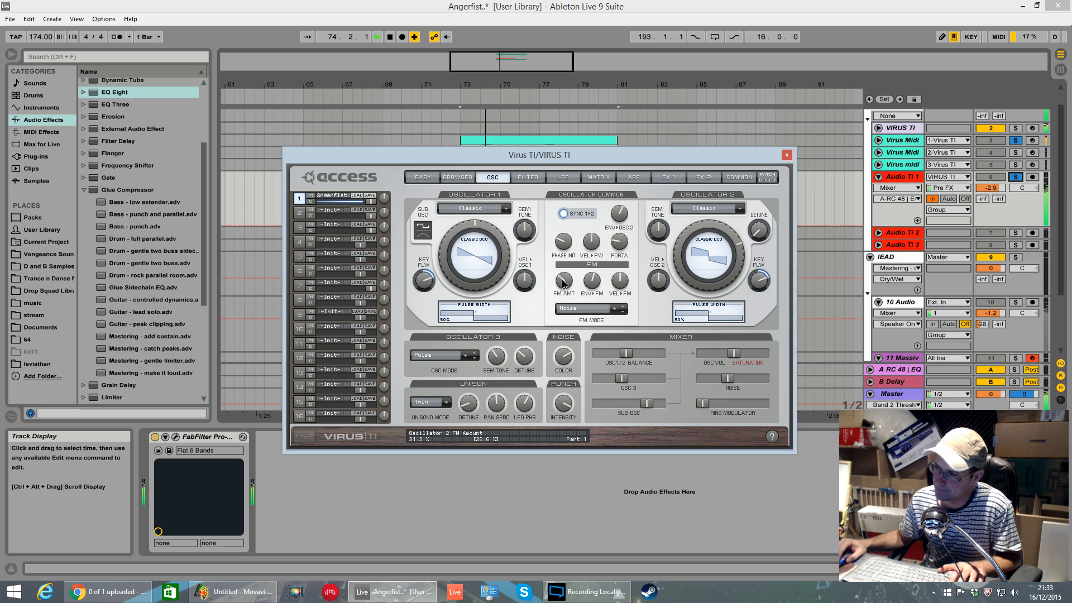
pyautogui.moveTo(563, 284)
pyautogui.mouseDown()
pyautogui.moveTo(578, 229)
pyautogui.moveTo(570, 289)
pyautogui.mouseUp()
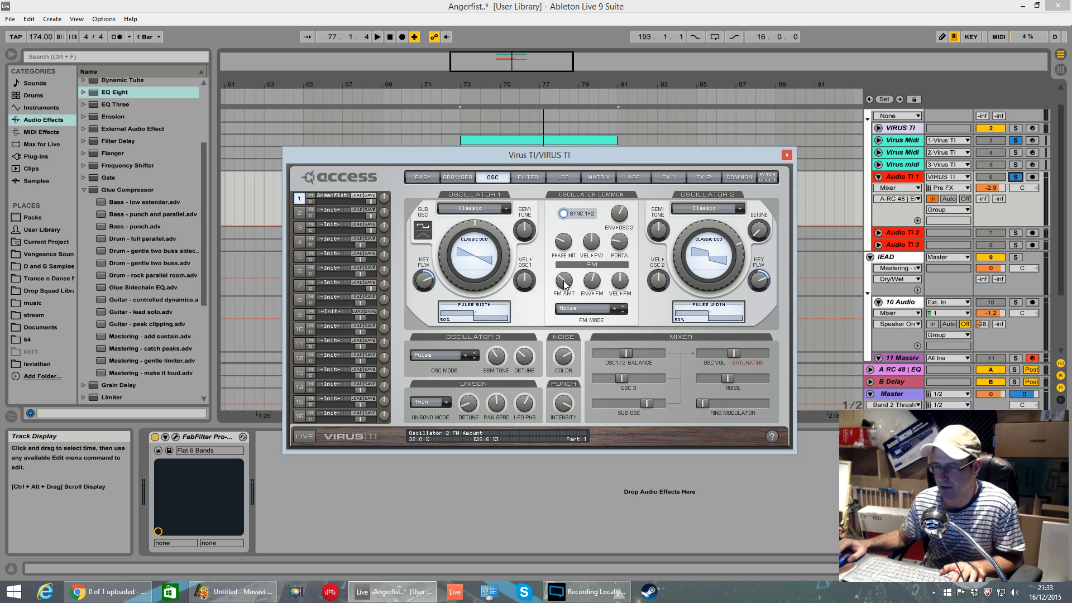
# Examine the FM mode choices, the filter envelope's FM amount and the filter envelope settings.
pyautogui.click(614, 309)
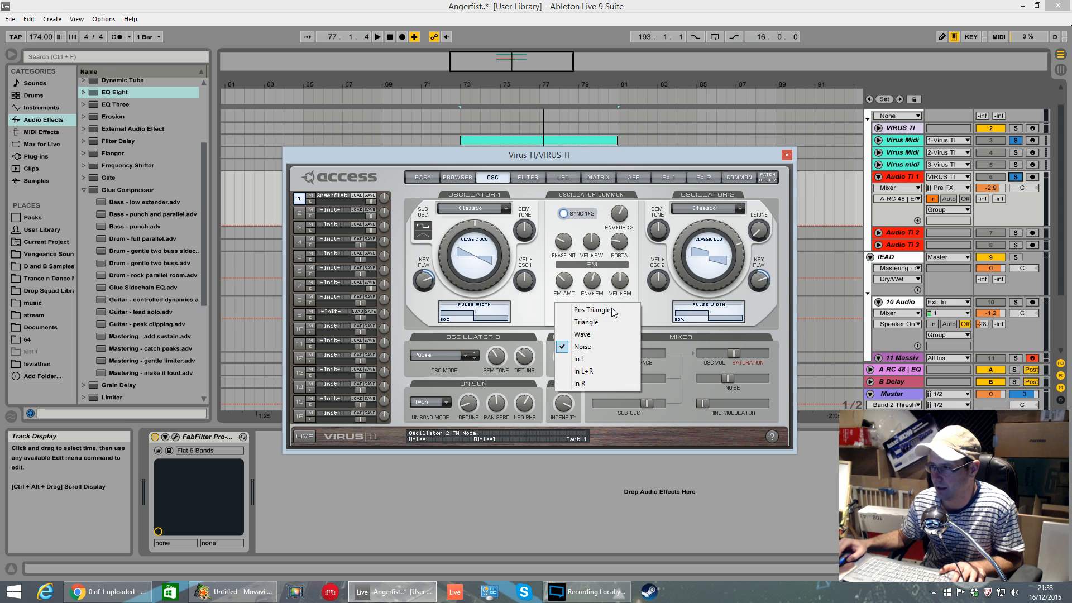
pyautogui.click(540, 312)
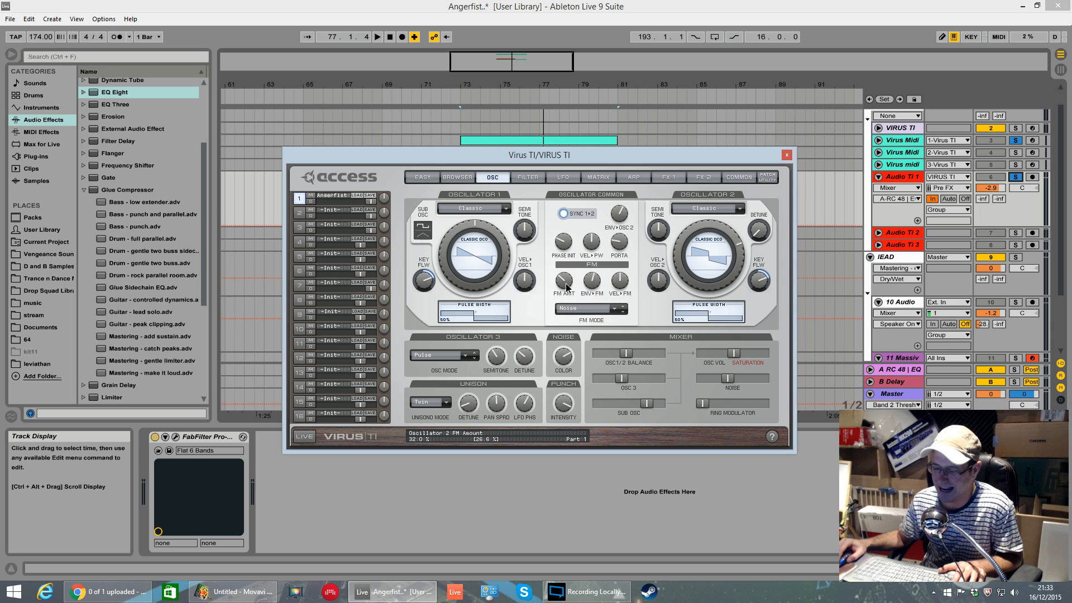
pyautogui.moveTo(566, 286)
pyautogui.mouseDown()
pyautogui.moveTo(577, 250)
pyautogui.moveTo(574, 288)
pyautogui.moveTo(562, 283)
pyautogui.mouseUp()
pyautogui.press('space')
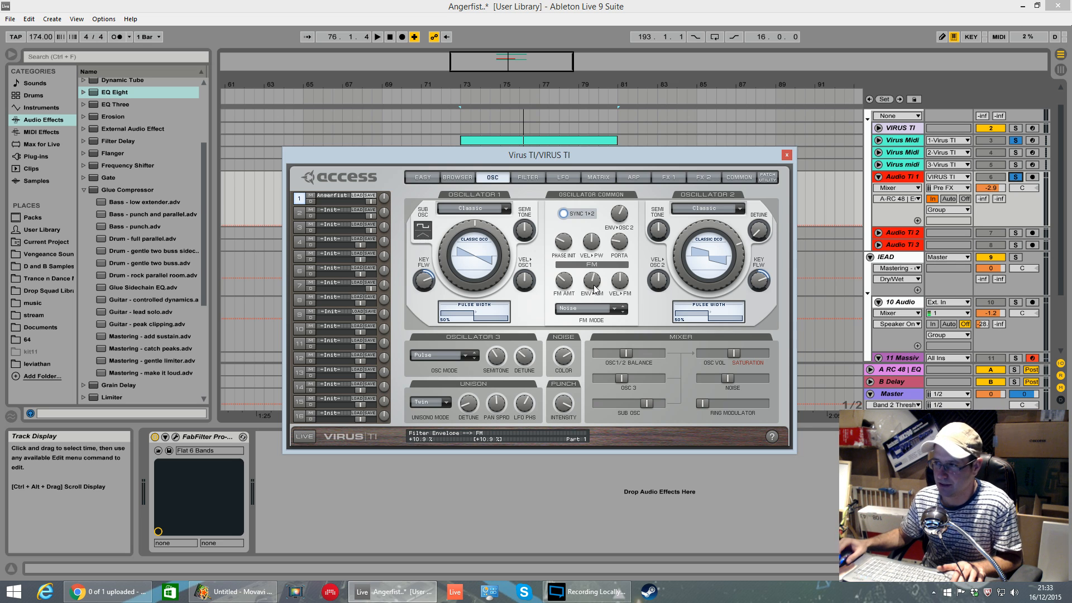
pyautogui.click(531, 177)
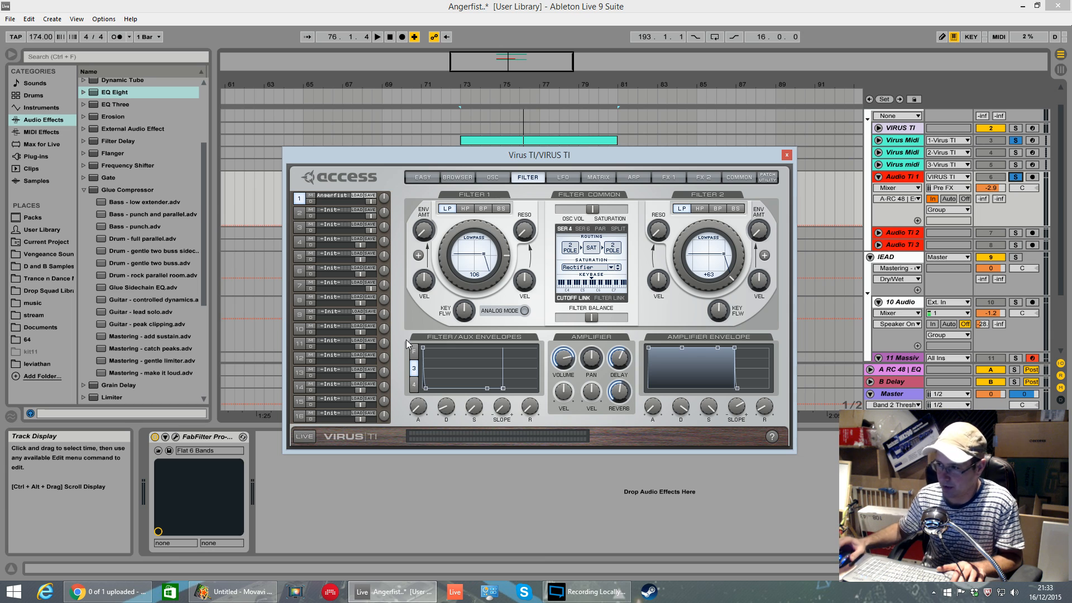
pyautogui.click(490, 178)
# Audition the lead with the unison panorama spread at 0% and a unison LFO phase offset of -22.
pyautogui.press('space')
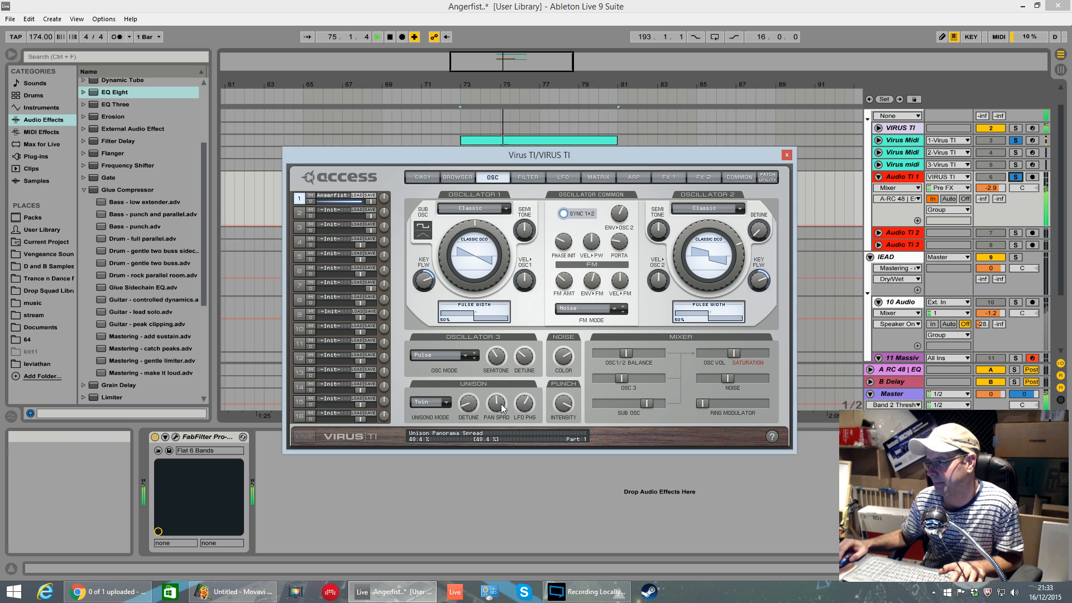
pyautogui.press('space')
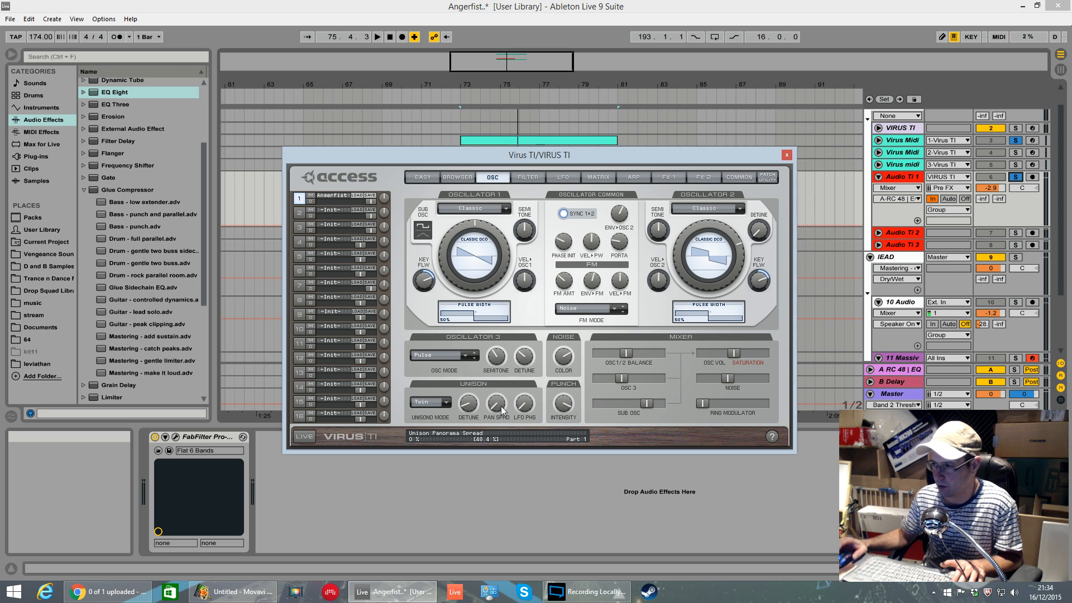
pyautogui.press('space')
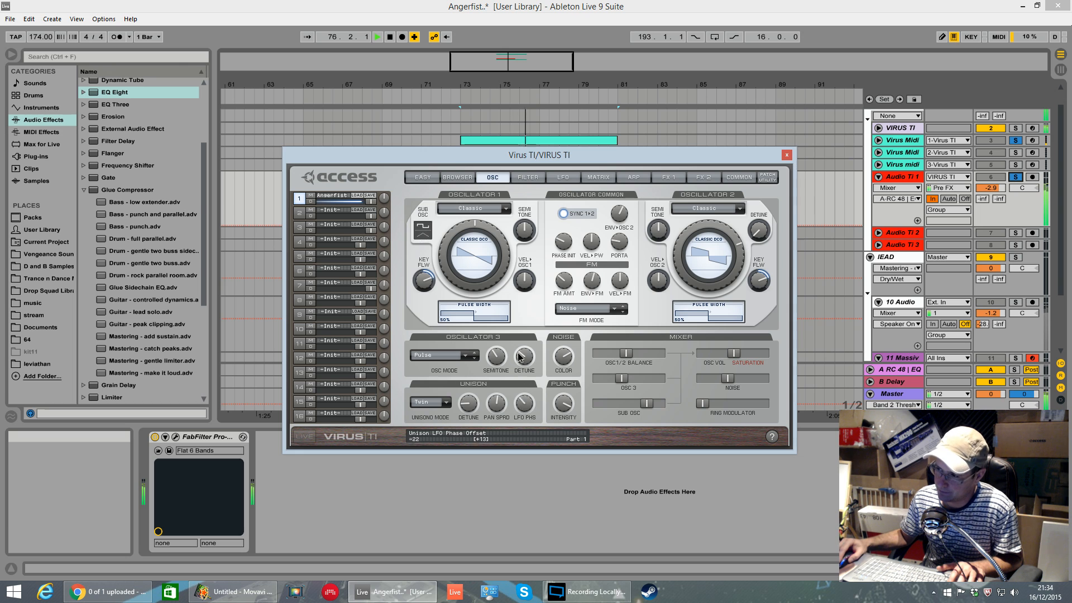
pyautogui.moveTo(518, 358); pyautogui.dragTo(519, 330)
pyautogui.press('space')
pyautogui.press('space')
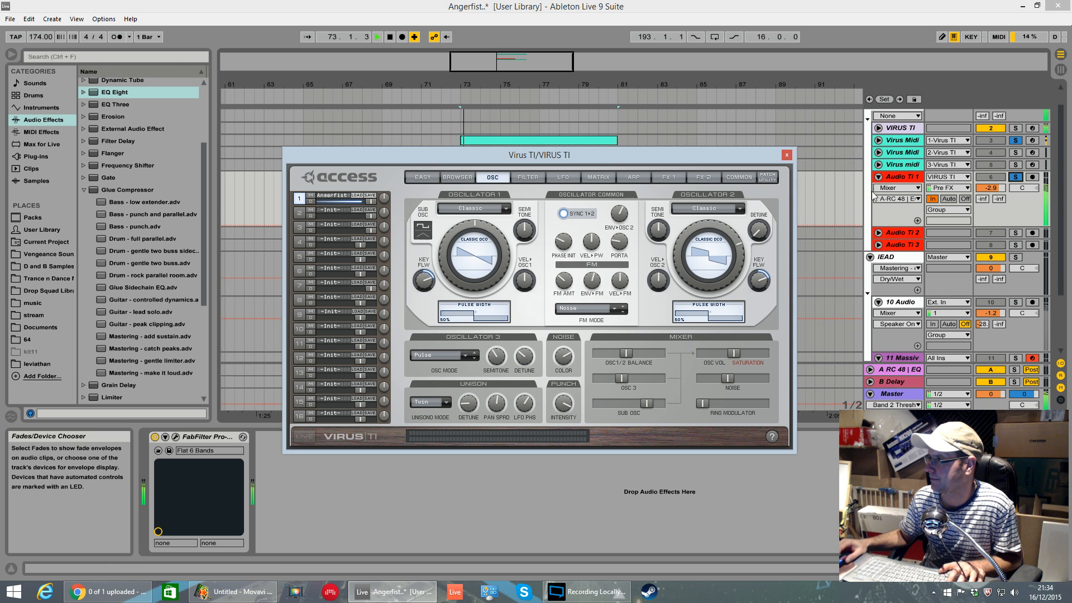
# Reposition the synth window over the arrangement and audition a wider unison panorama spread, trying 64.1%.
pyautogui.scroll(-3, 845, 200)
pyautogui.moveTo(770, 151); pyautogui.dragTo(830, 186)
pyautogui.press('space')
pyautogui.press('space')
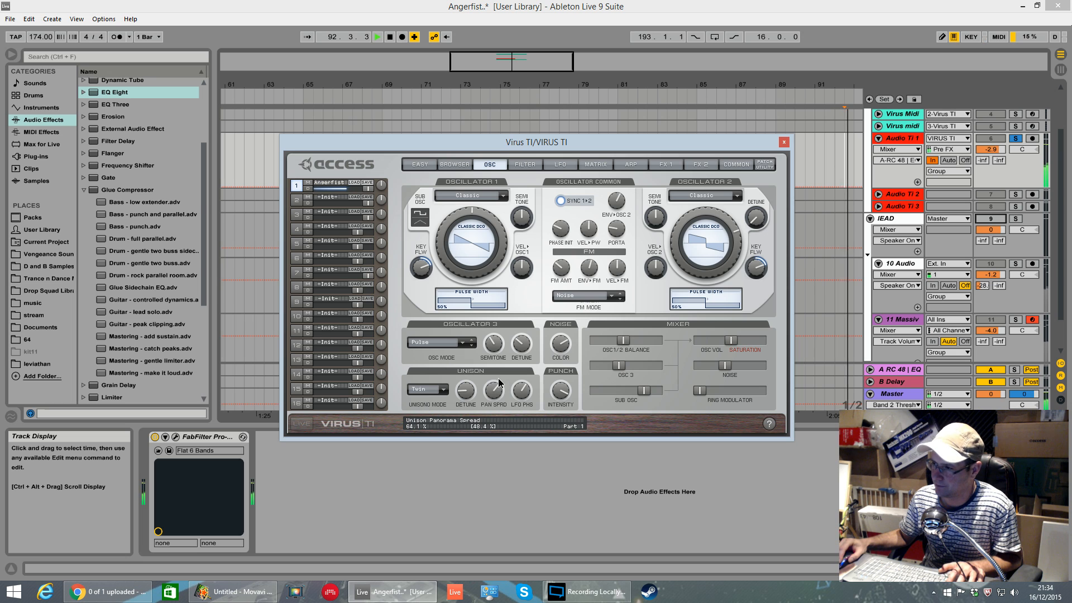
pyautogui.moveTo(497, 386); pyautogui.dragTo(498, 350)
pyautogui.press('space')
pyautogui.press('space')
# Set playback to start at bar 73 and audition the unison detune at 127 and 75.
pyautogui.moveTo(575, 143)
pyautogui.mouseDown()
pyautogui.moveTo(546, 368)
pyautogui.moveTo(564, 146)
pyautogui.mouseUp()
pyautogui.click(462, 213)
pyautogui.press('space')
pyautogui.press('space')
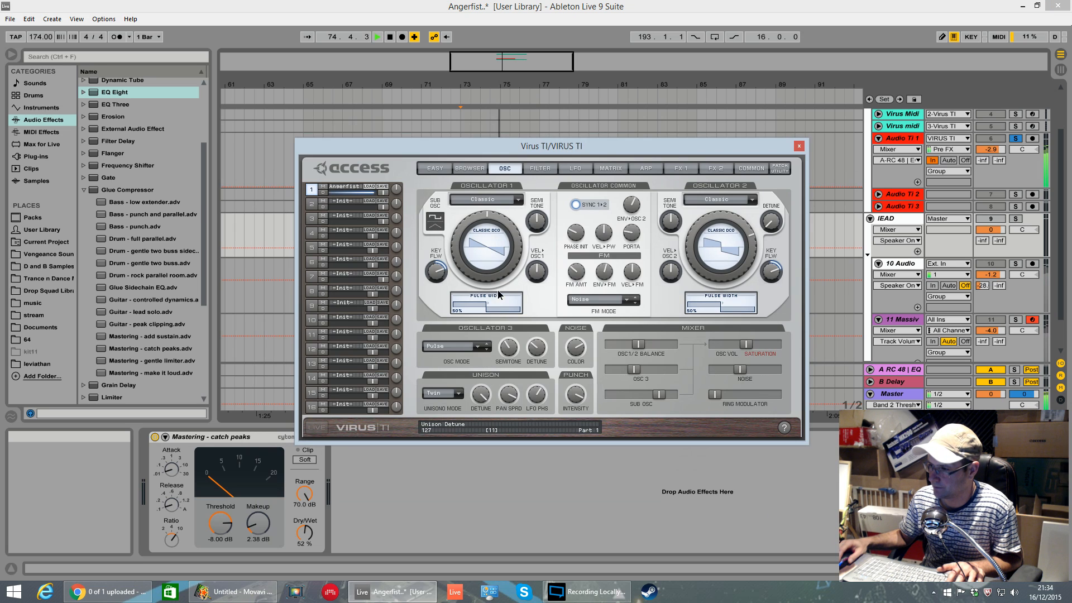
pyautogui.moveTo(514, 401); pyautogui.dragTo(510, 437)
pyautogui.press('space')
pyautogui.press('space')
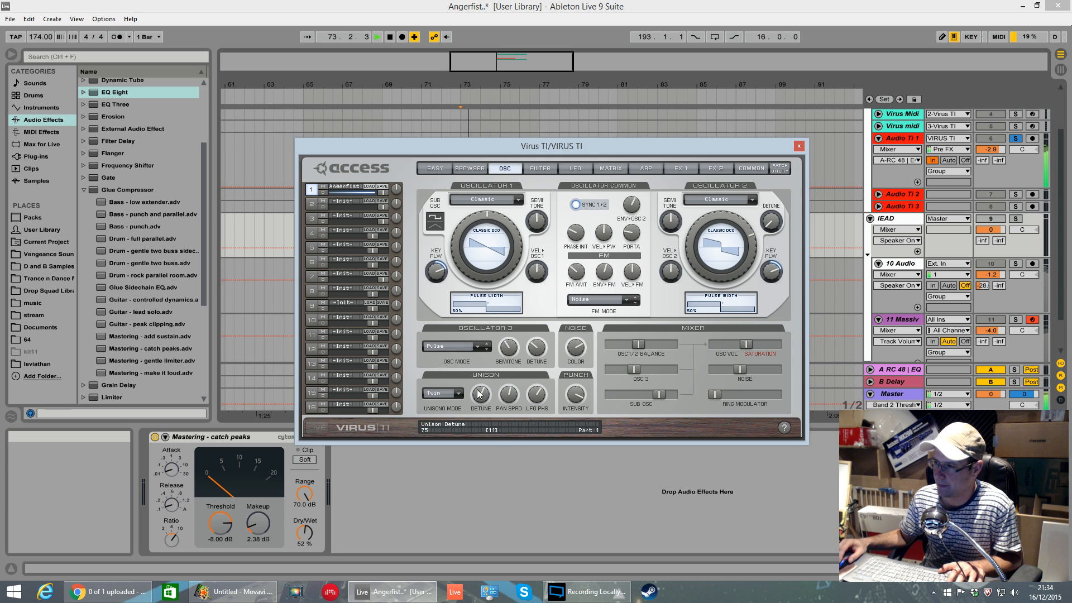
# Lower the unison detune to 39 and replay the lead from bar 73.
pyautogui.moveTo(482, 393); pyautogui.dragTo(479, 487)
pyautogui.click(479, 489)
pyautogui.click(482, 391)
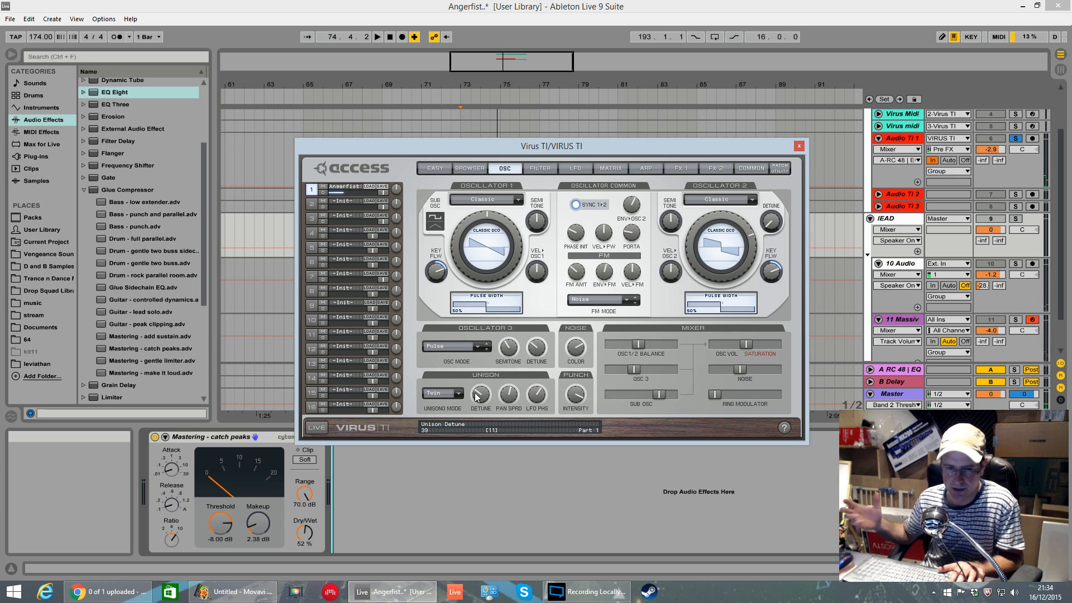
pyautogui.press('space')
pyautogui.press('space')
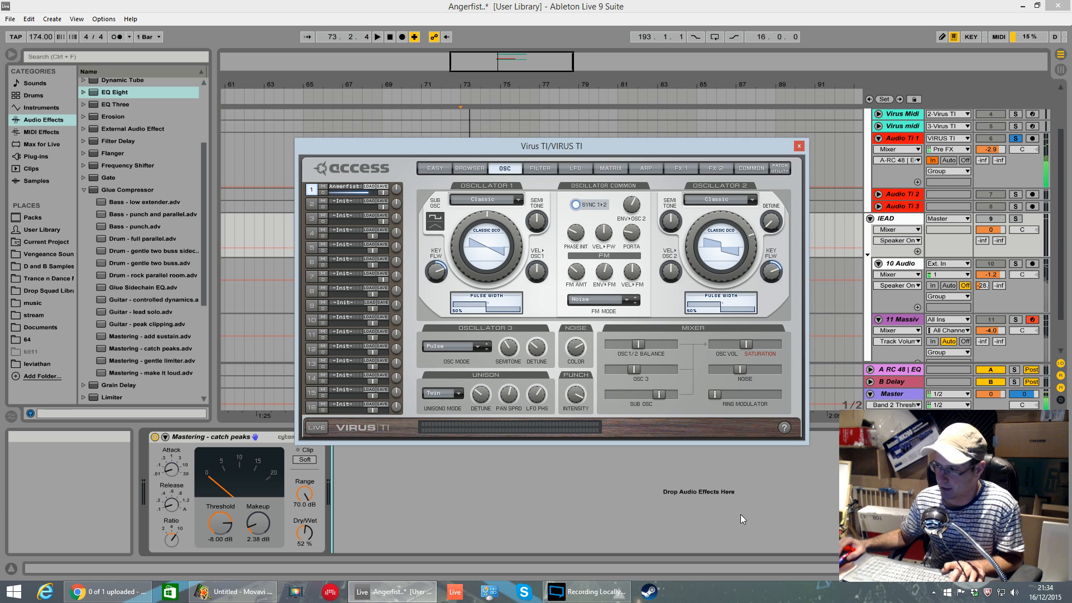
# Compare the lead with the sub oscillator volume at zero, and raise that mixer level back to slightly above the middle.
pyautogui.moveTo(663, 398); pyautogui.dragTo(613, 397)
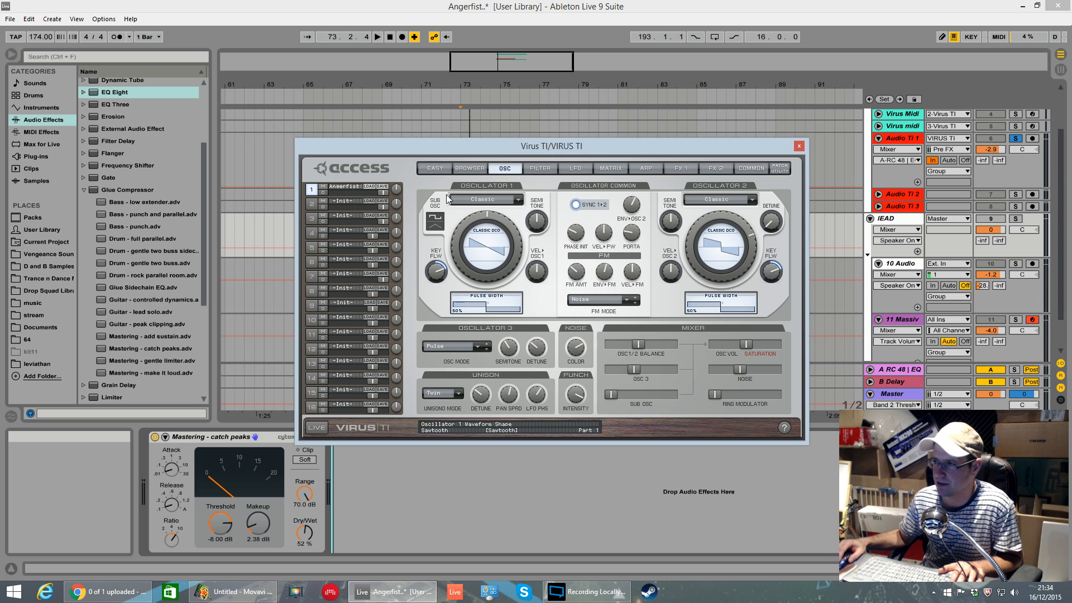
pyautogui.press('space')
pyautogui.moveTo(610, 402); pyautogui.dragTo(650, 402)
pyautogui.press('space')
pyautogui.press('space')
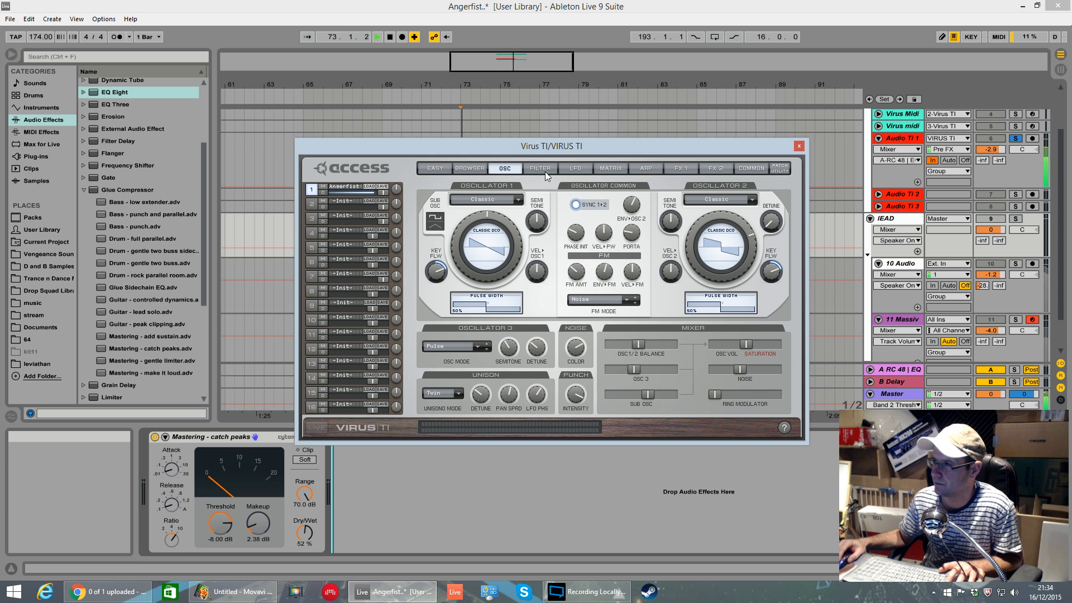
# Set the filter 1 cutoff to 104 while playing the lead.
pyautogui.click(541, 169)
pyautogui.moveTo(480, 231)
pyautogui.mouseDown()
pyautogui.moveTo(465, 234)
pyautogui.moveTo(471, 221)
pyautogui.mouseUp()
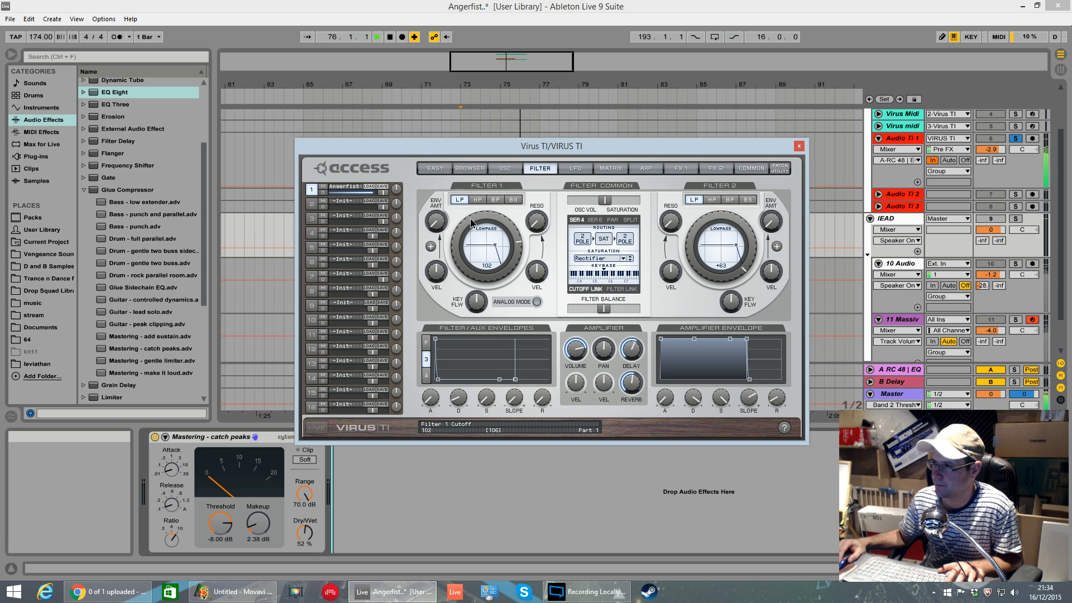
pyautogui.press('space')
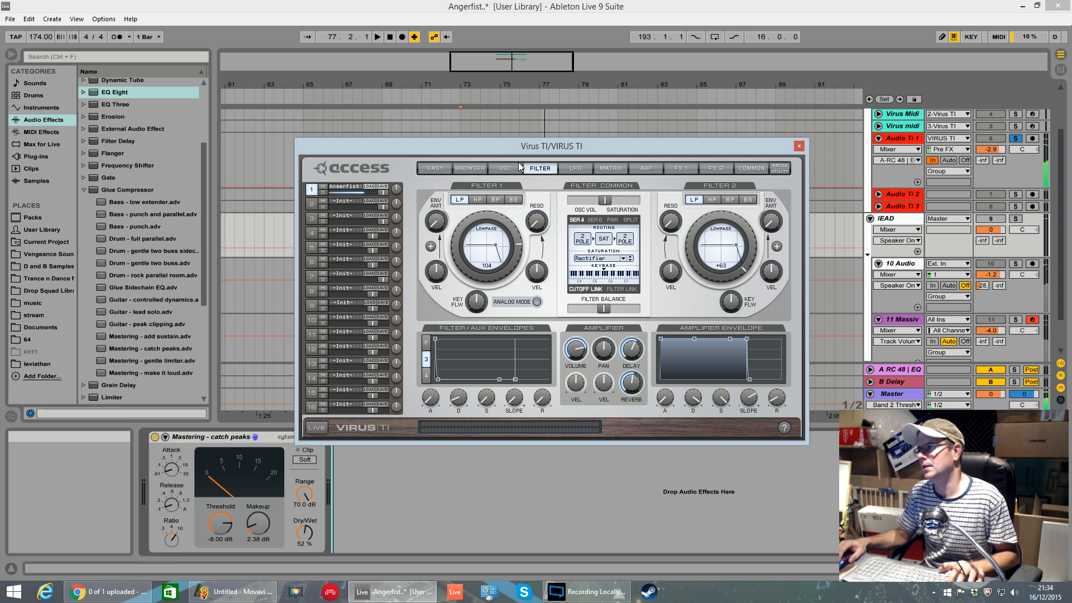
# Compare the lead with Sync 1+2 off and on while the filter envelope amount to oscillator 2 pitch is 0%.
pyautogui.click(505, 168)
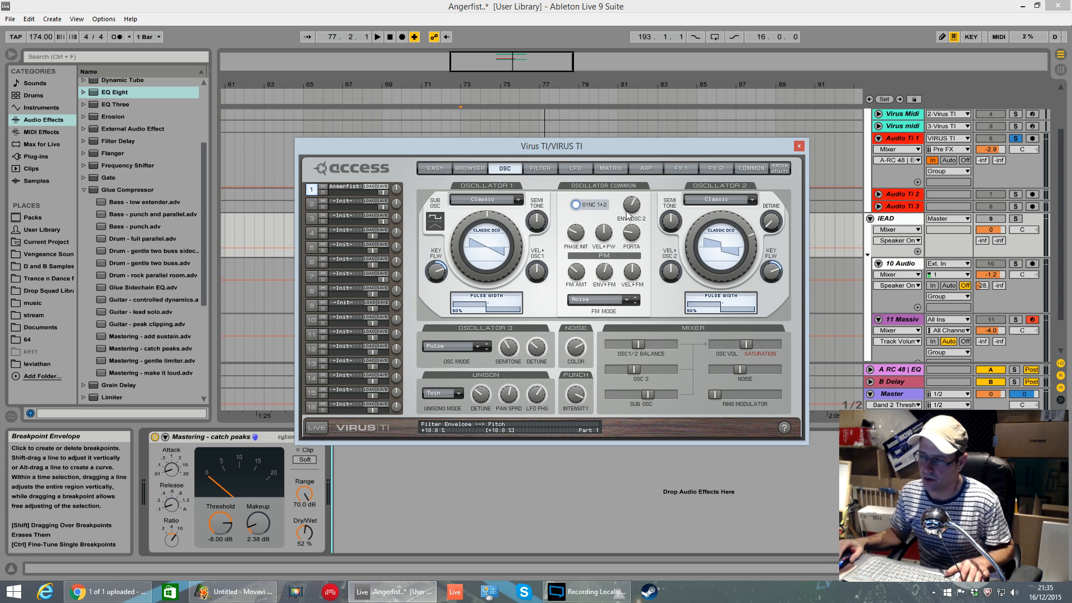
pyautogui.click(576, 205)
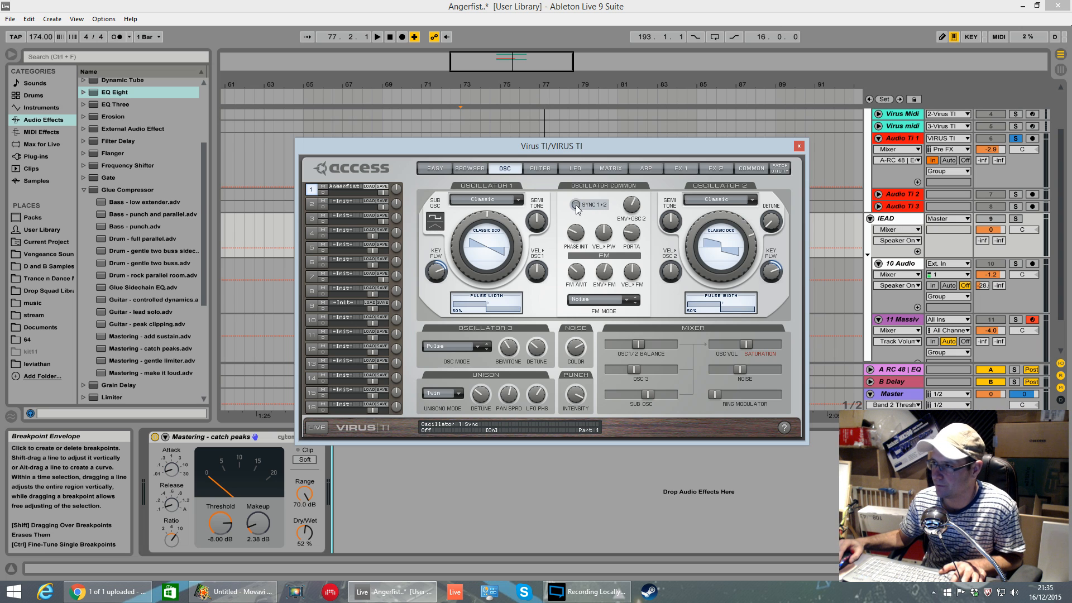
pyautogui.press('space')
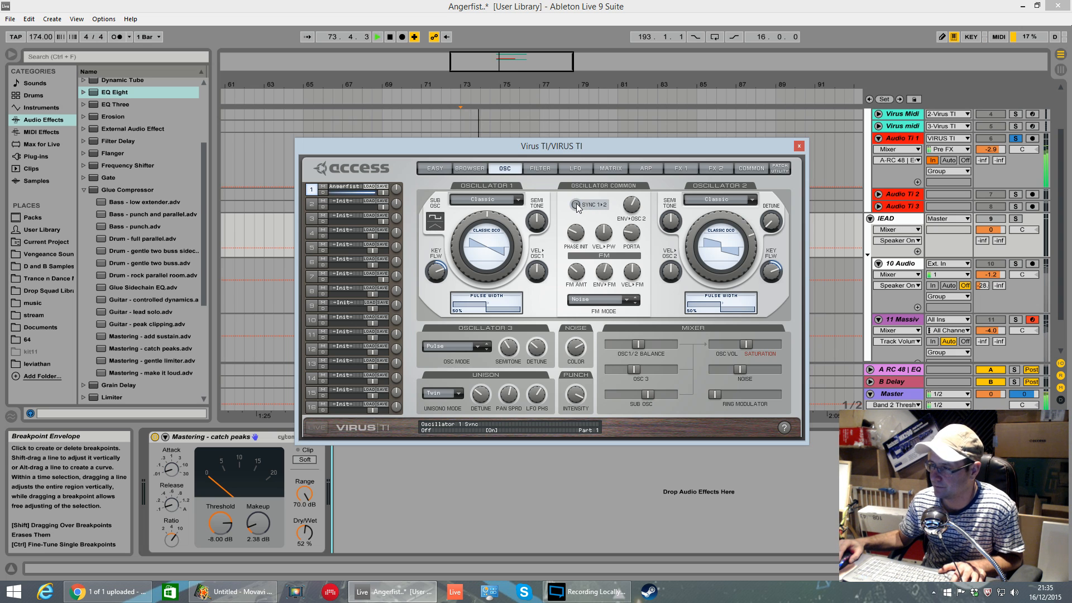
pyautogui.doubleClick(634, 205)
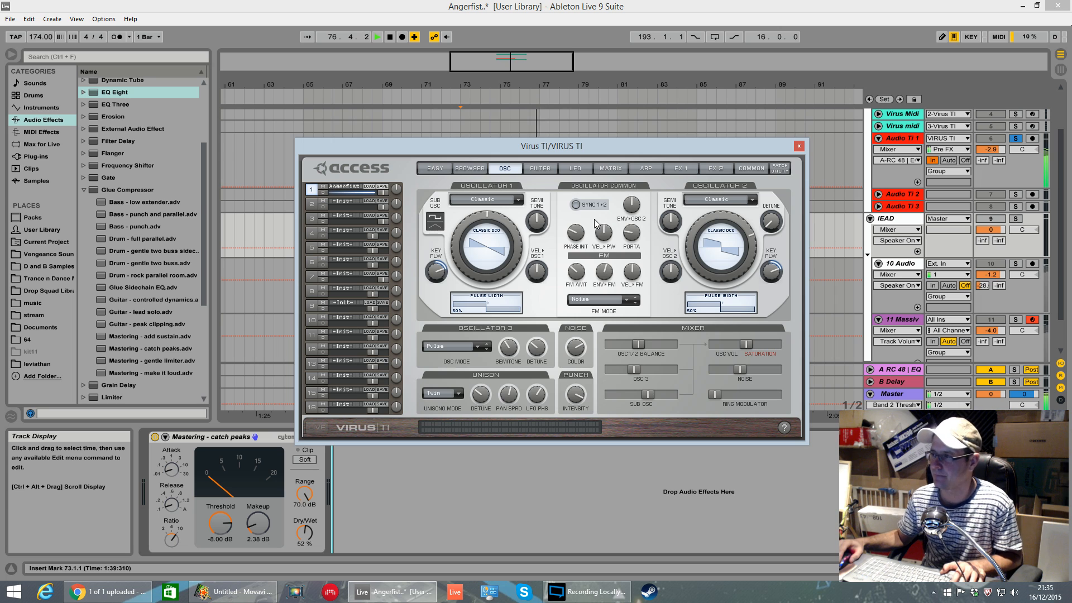
pyautogui.press('space')
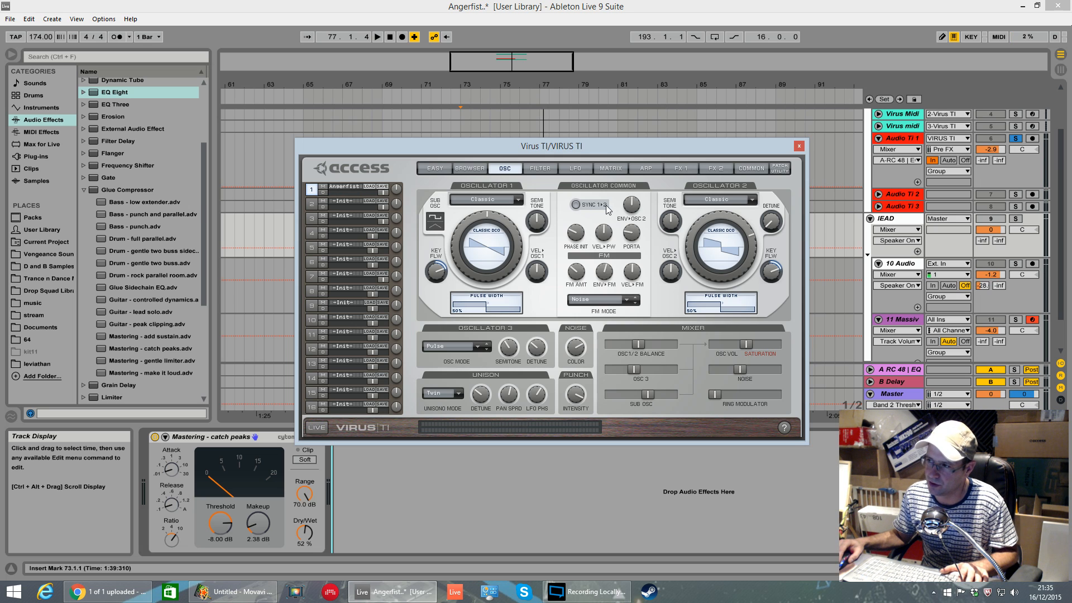
pyautogui.press('space')
pyautogui.click(576, 205)
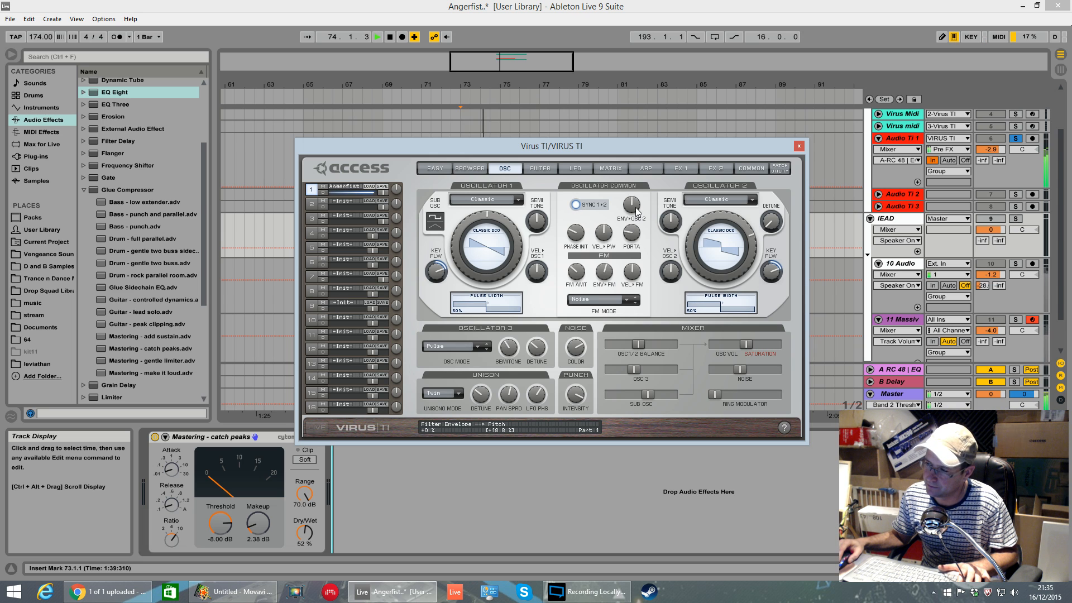
pyautogui.press('space')
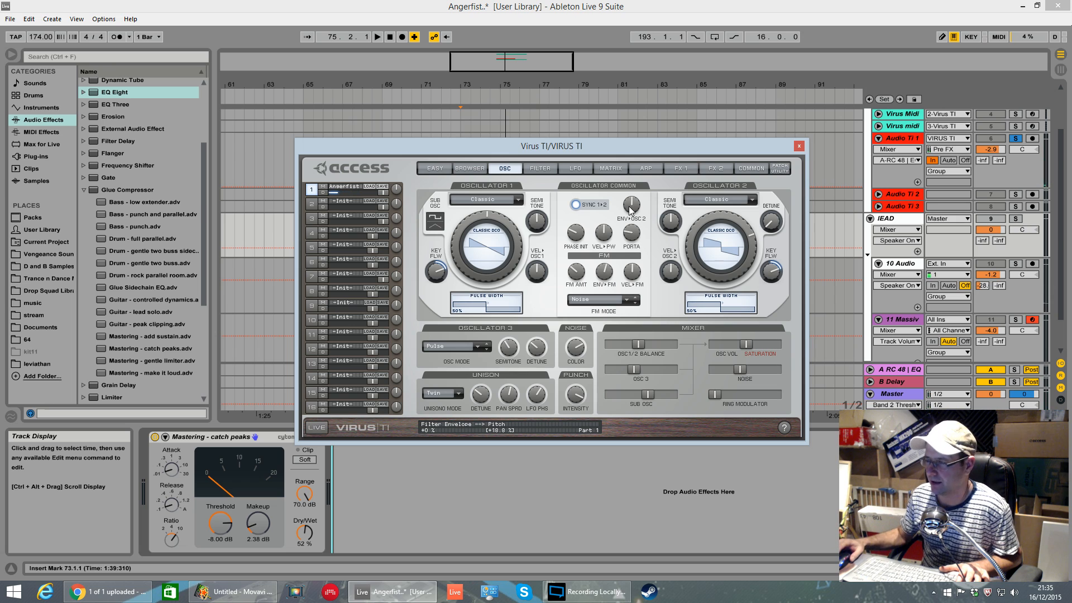
# Set the filter envelope amount to oscillator 2 pitch to +35.9% and audition the lead with sync on.
pyautogui.press('space')
pyautogui.moveTo(628, 209); pyautogui.dragTo(644, 160)
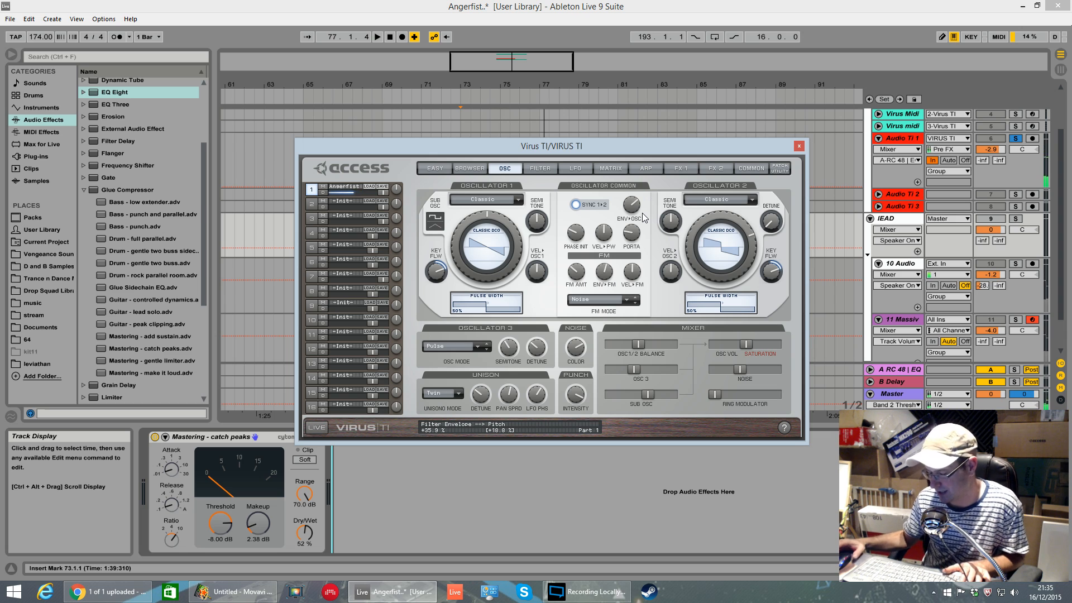
pyautogui.press('space')
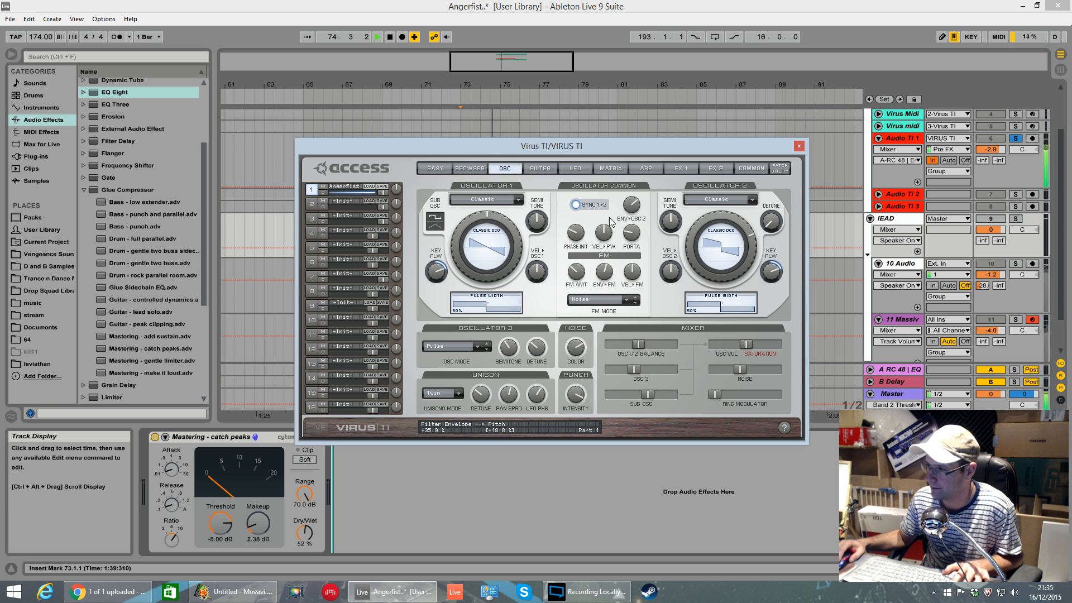
pyautogui.press('space')
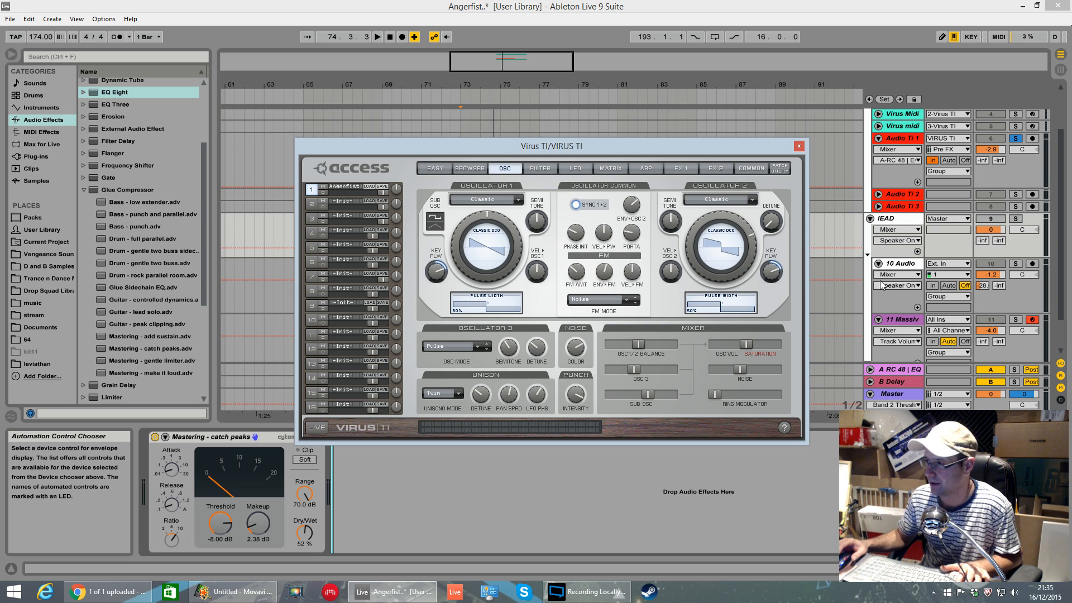
pyautogui.press('space')
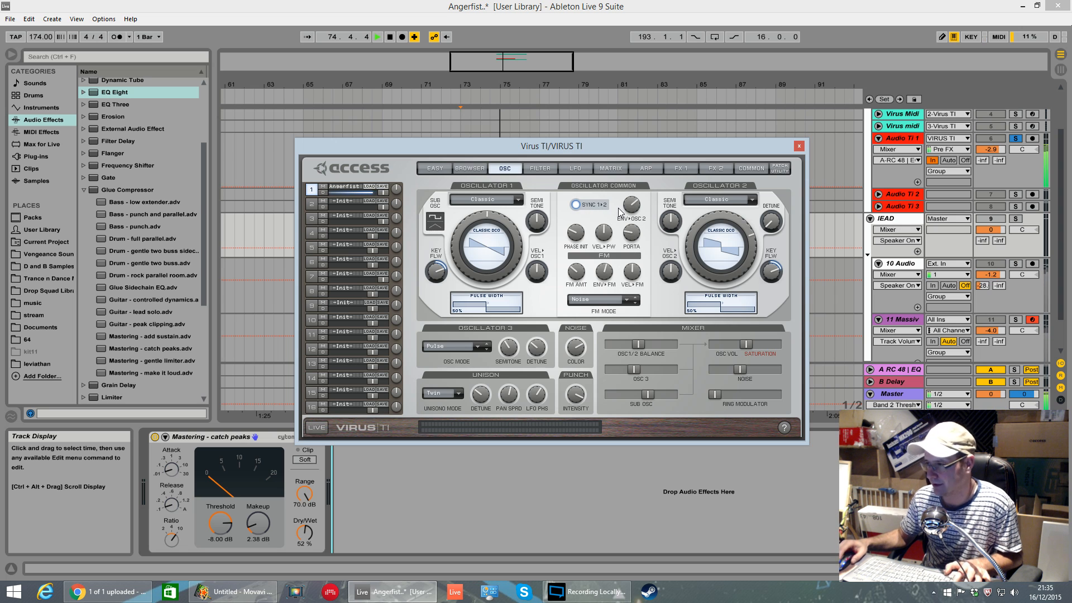
# Set the filter envelope decay to 12 while auditioning the synced lead.
pyautogui.moveTo(633, 207); pyautogui.dragTo(636, 210)
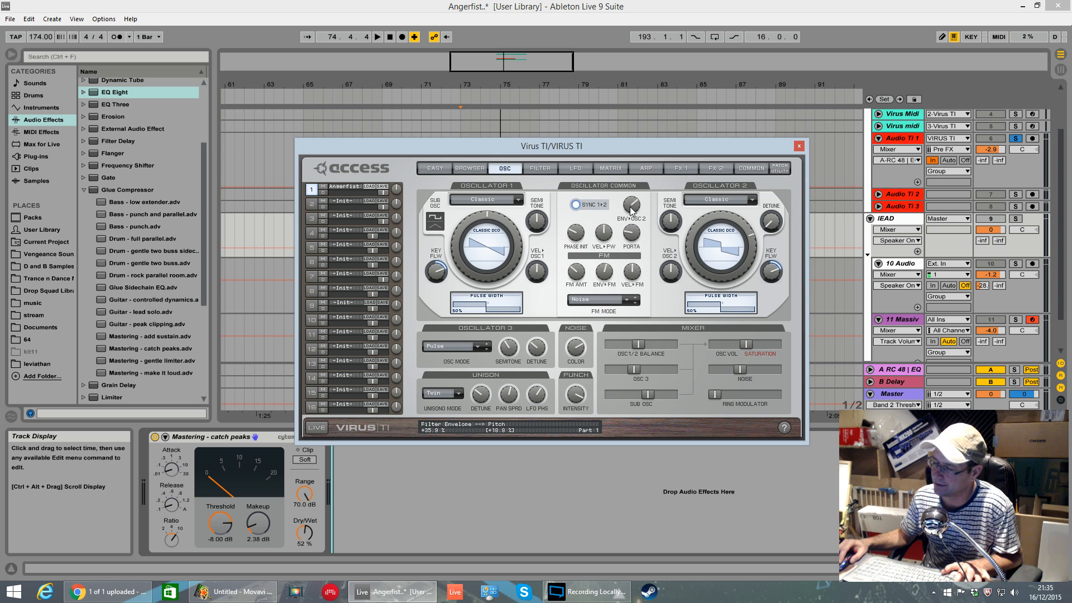
pyautogui.click(544, 168)
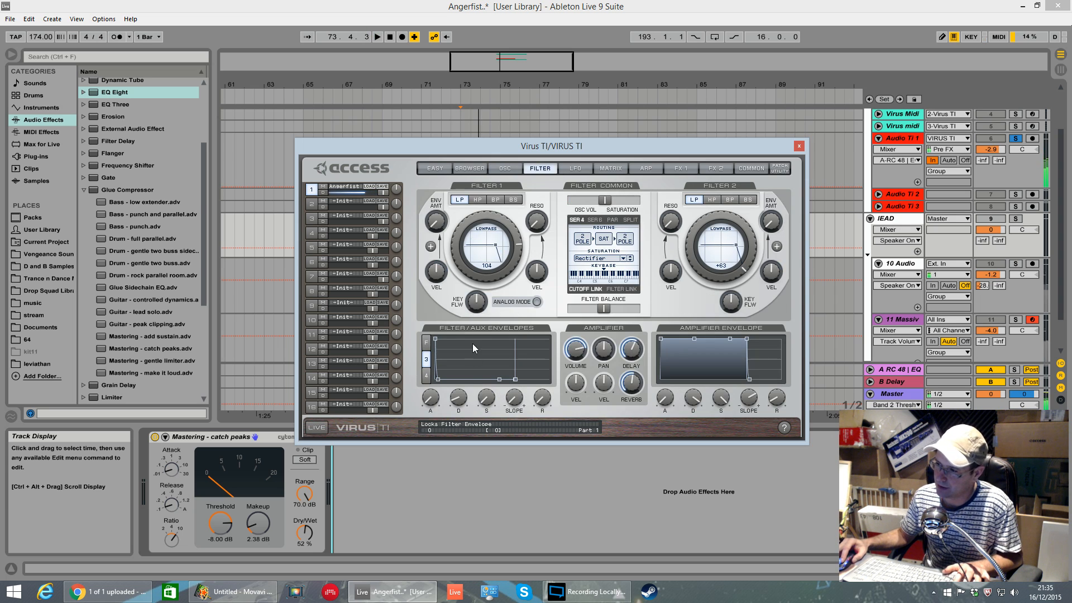
pyautogui.moveTo(460, 403); pyautogui.dragTo(465, 387)
pyautogui.click(425, 342)
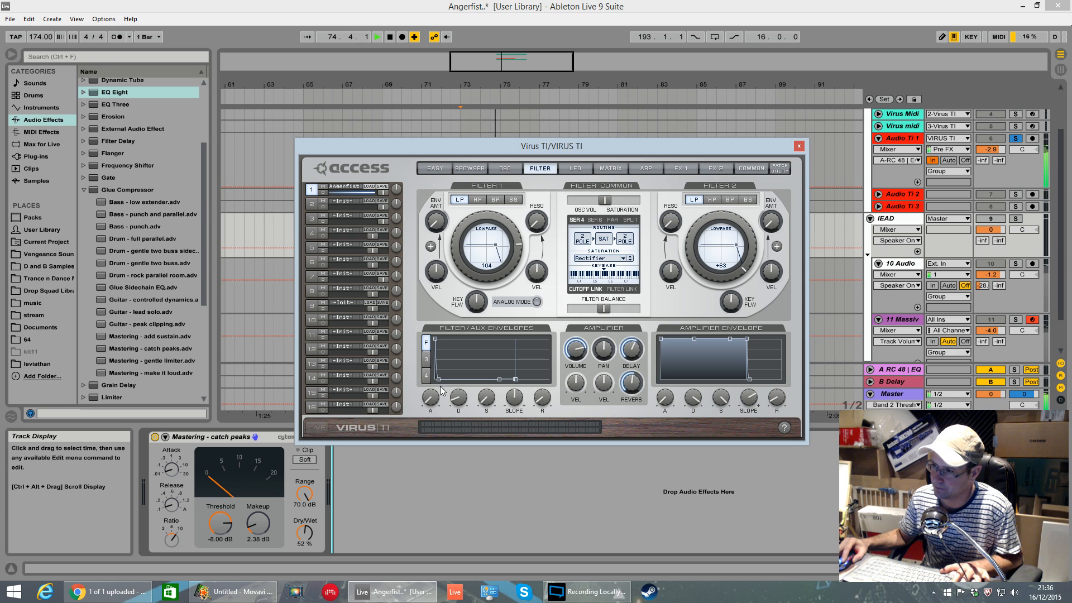
pyautogui.moveTo(463, 363); pyautogui.dragTo(463, 401)
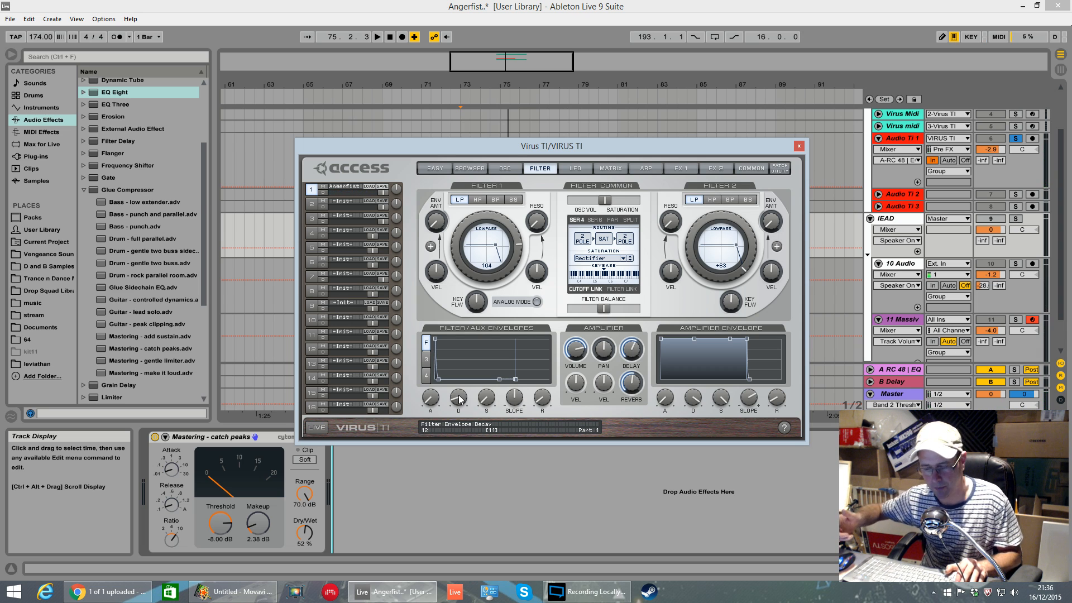
# Sweep the filter 1 cutoff while the lead plays, and return it to 104.
pyautogui.click(512, 169)
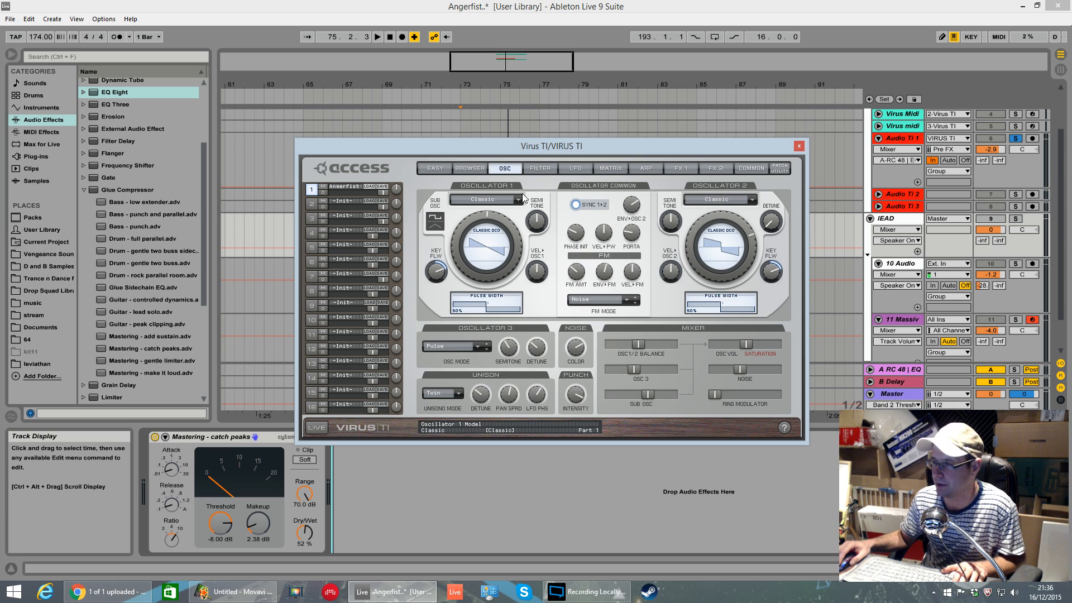
pyautogui.click(540, 169)
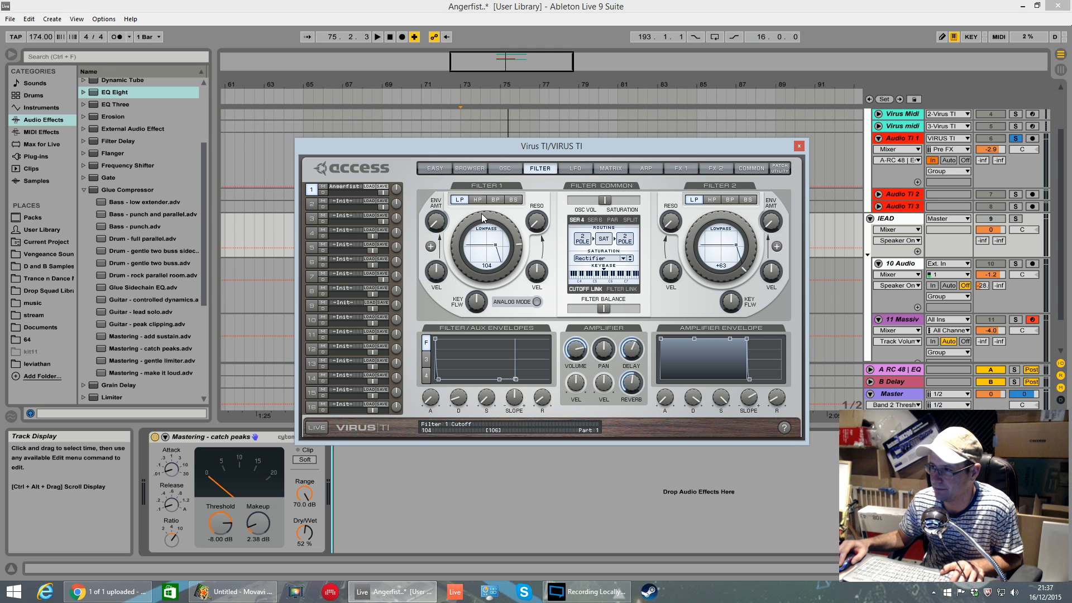
pyautogui.press('space')
pyautogui.moveTo(491, 218)
pyautogui.mouseDown()
pyautogui.moveTo(493, 239)
pyautogui.moveTo(494, 227)
pyautogui.mouseUp()
pyautogui.press('space')
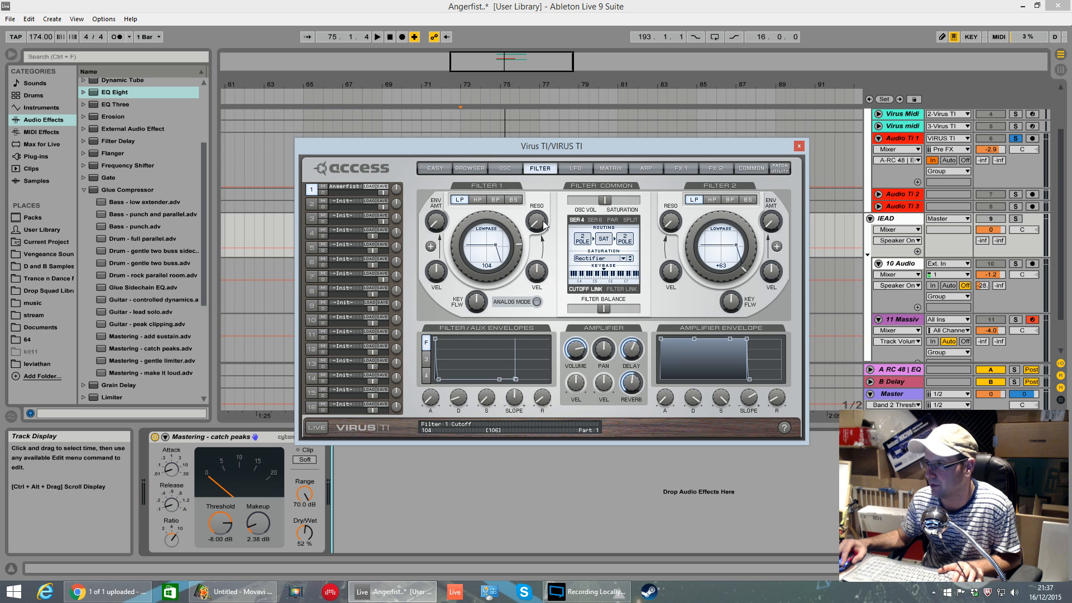
# Audition the lead with the LFO 1 modulation amount to oscillator 1 reduced to -3.1%.
pyautogui.click(575, 168)
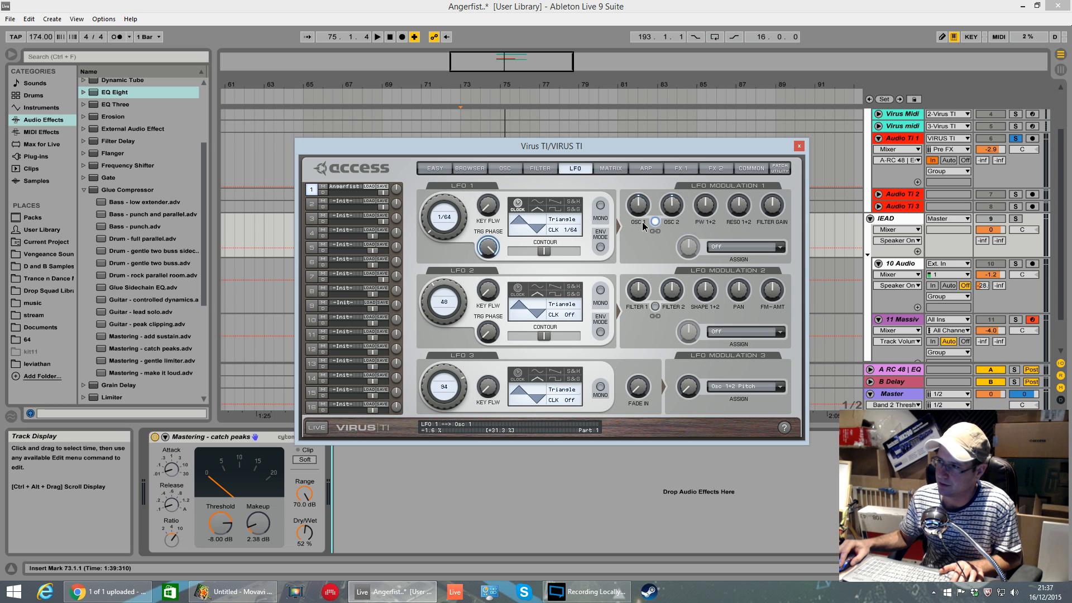
pyautogui.press('space')
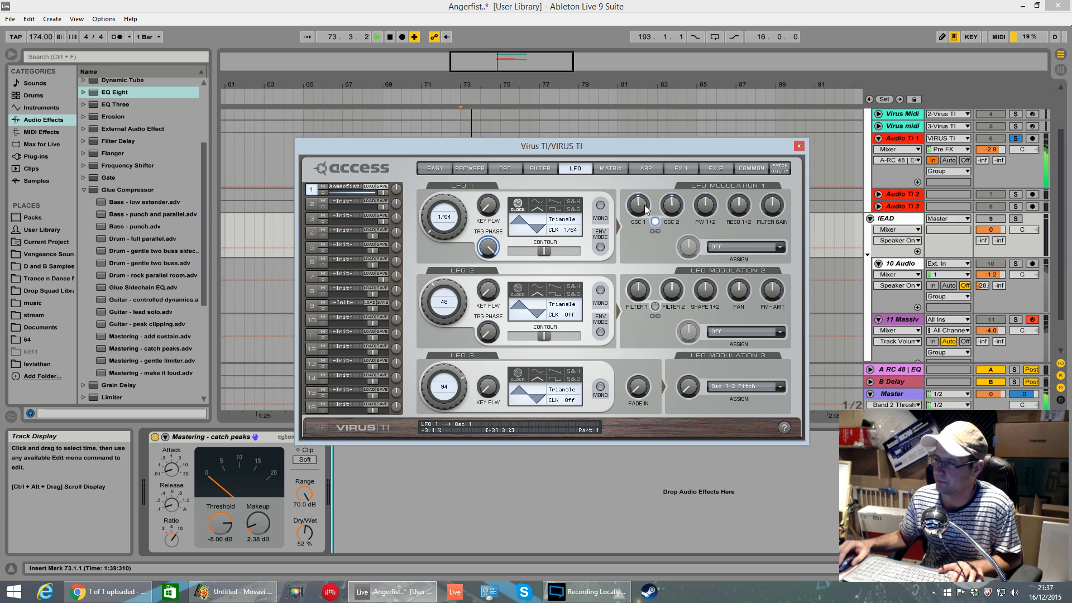
pyautogui.press('space')
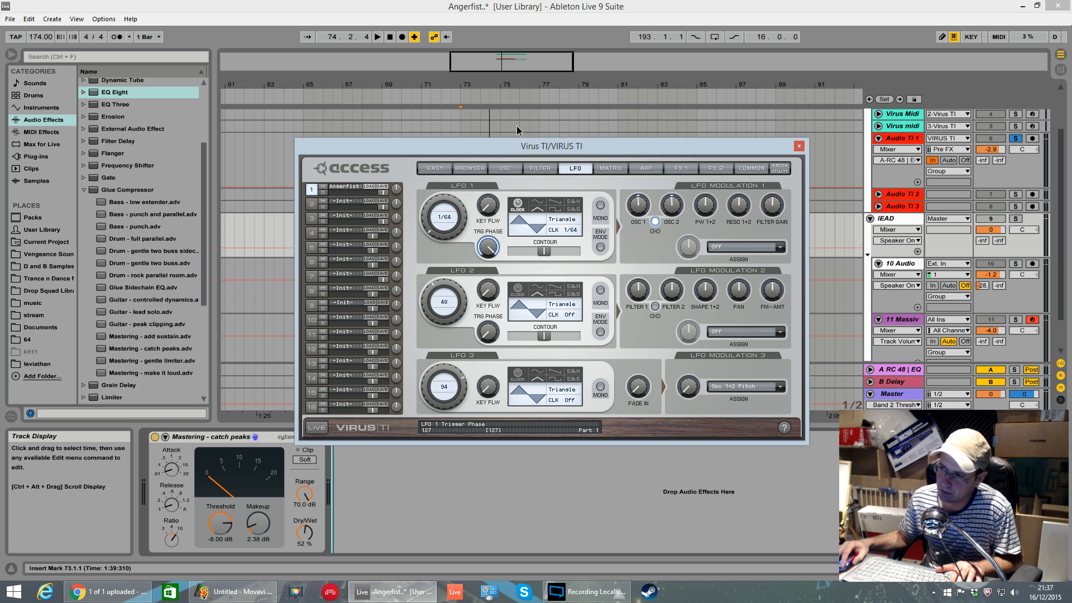
pyautogui.moveTo(490, 261)
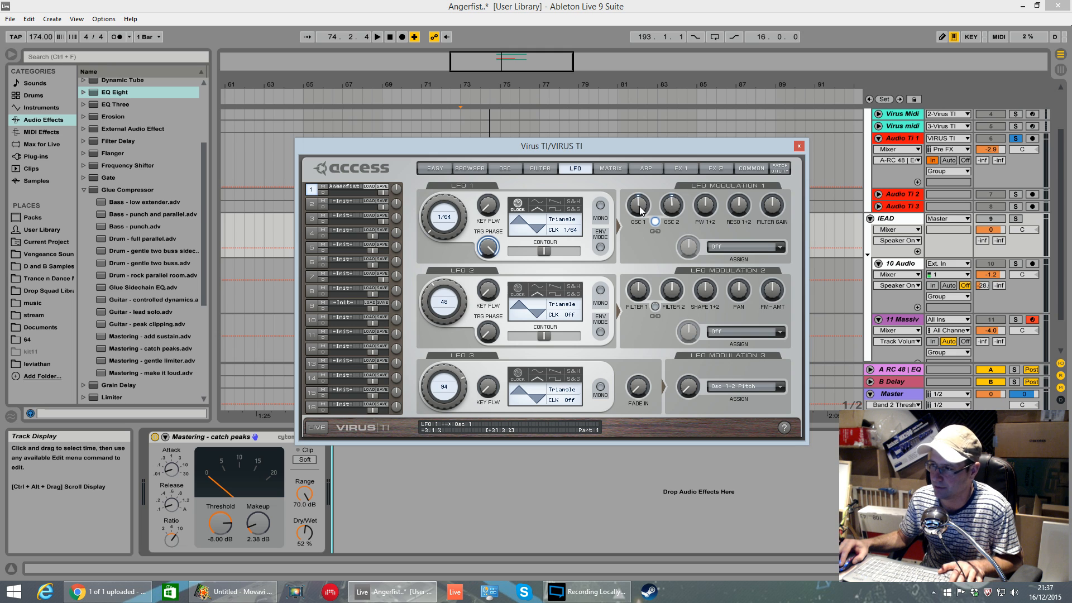
# Vary the LFO 1 modulation amount to oscillator 1 during playback, settling on +34.4%.
pyautogui.press('space')
pyautogui.moveTo(640, 207); pyautogui.dragTo(644, 191)
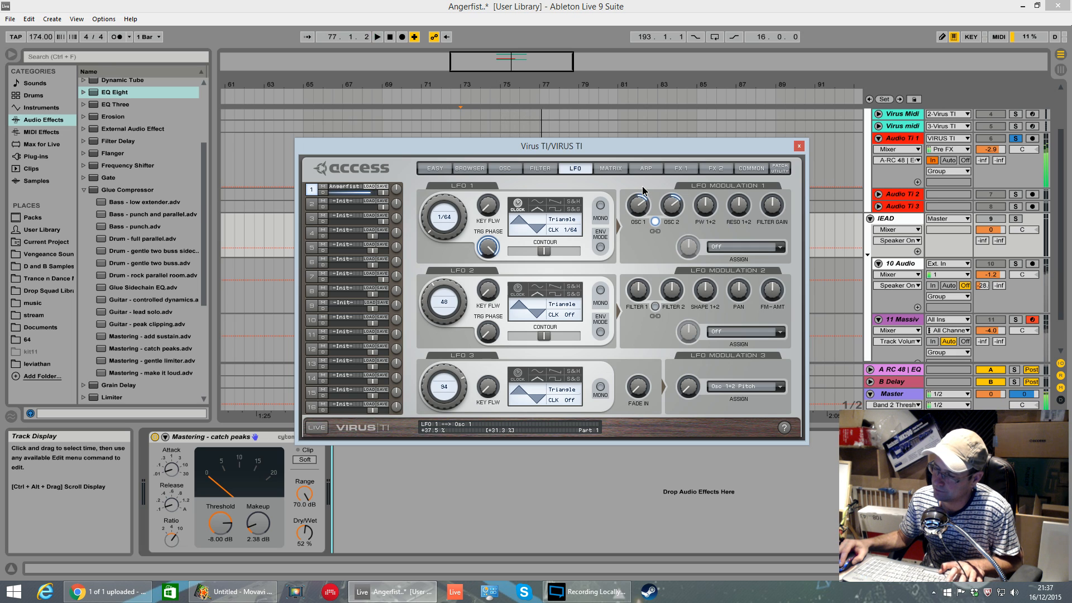
pyautogui.moveTo(646, 206)
pyautogui.mouseDown()
pyautogui.moveTo(648, 193)
pyautogui.moveTo(642, 216)
pyautogui.moveTo(651, 169)
pyautogui.moveTo(646, 216)
pyautogui.mouseUp()
pyautogui.press('space')
pyautogui.press('space')
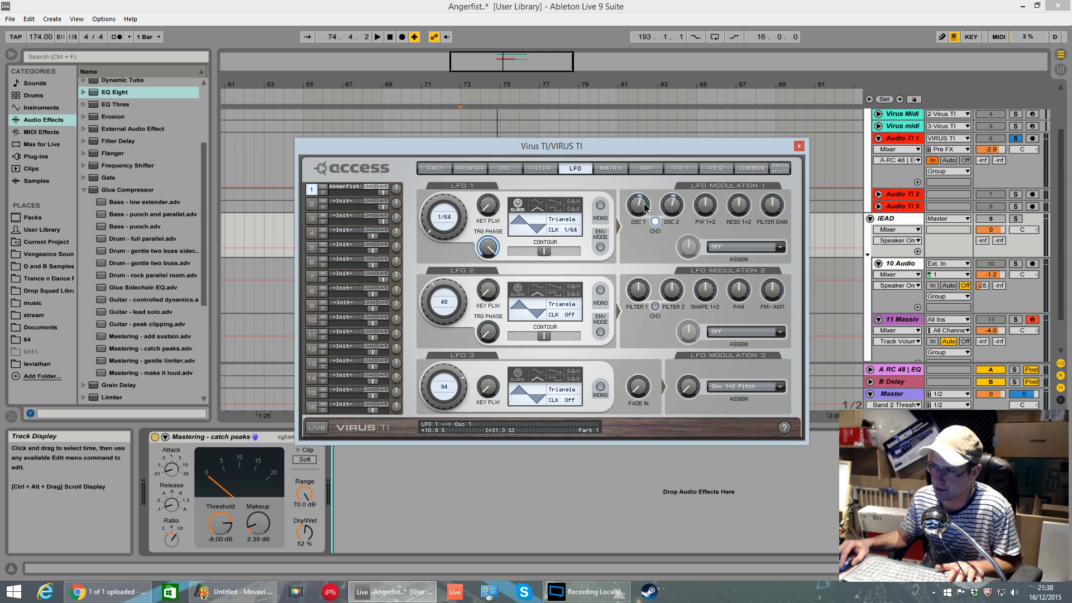
pyautogui.moveTo(645, 203); pyautogui.dragTo(644, 198)
pyautogui.press('space')
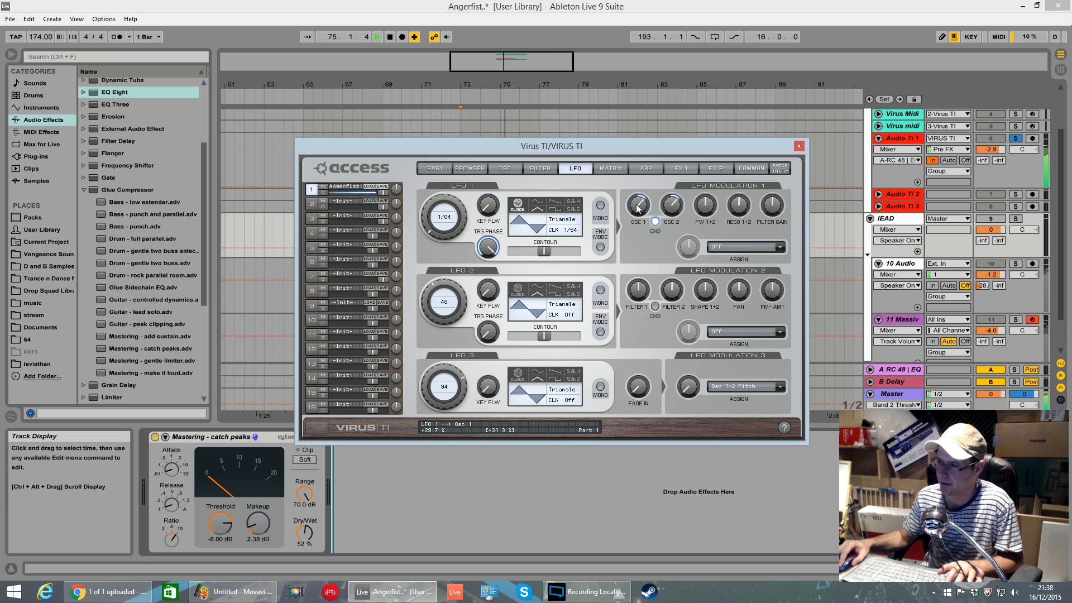
pyautogui.press('space')
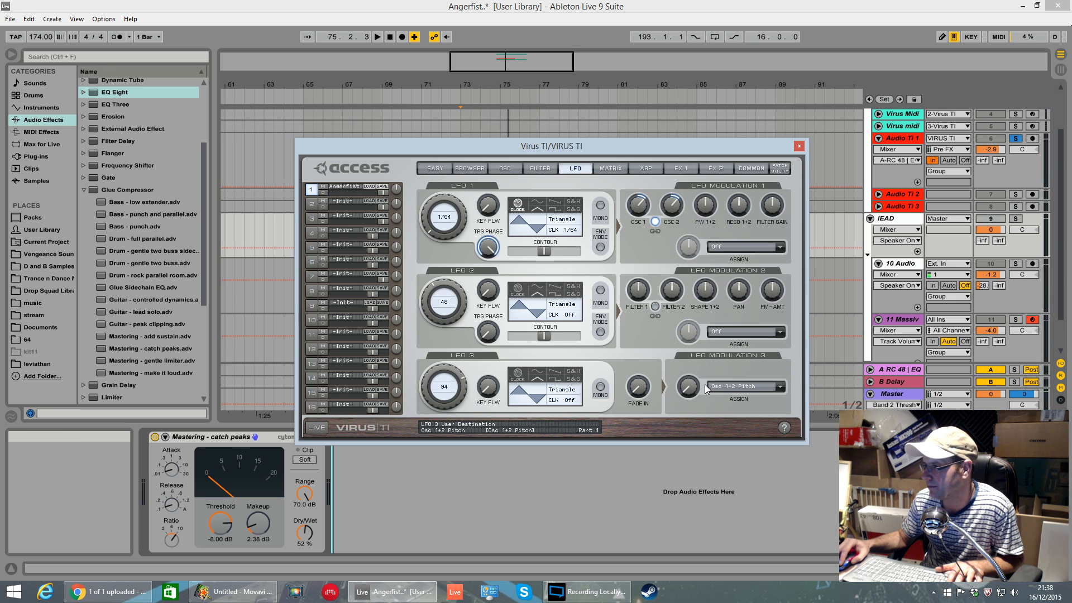
# Try the Sine, Sawtooth and Square waveforms for LFO 1 while the lead plays.
pyautogui.click(609, 169)
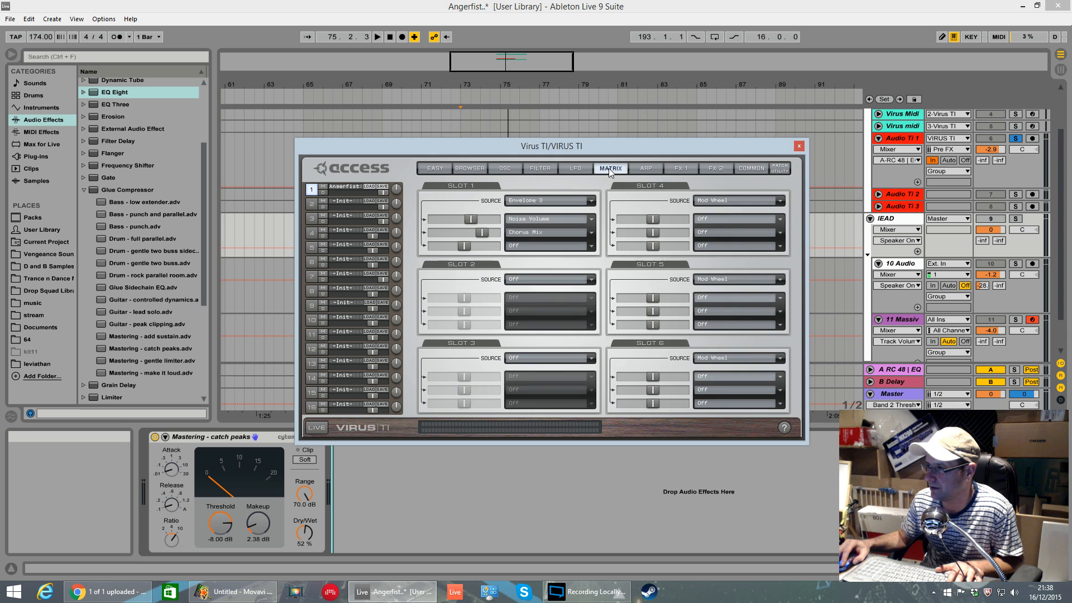
pyautogui.click(577, 168)
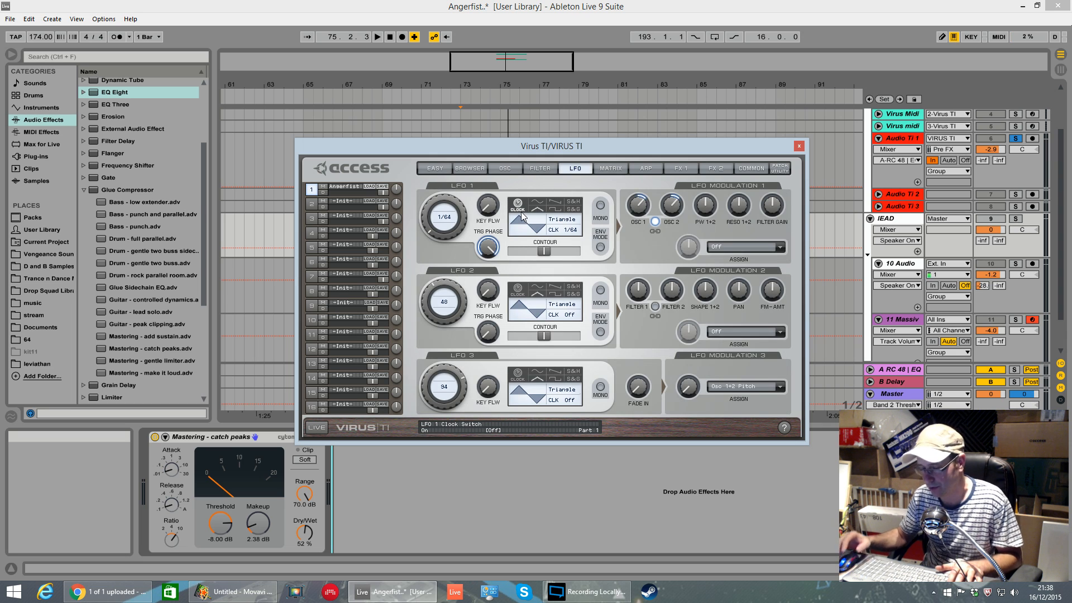
pyautogui.press('space')
pyautogui.click(537, 202)
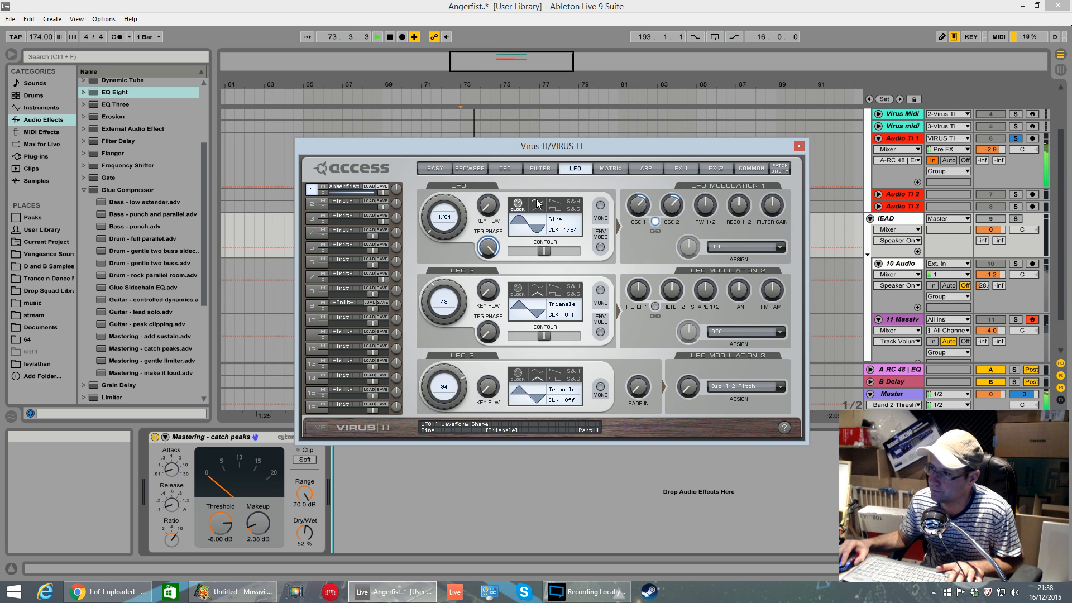
pyautogui.click(555, 202)
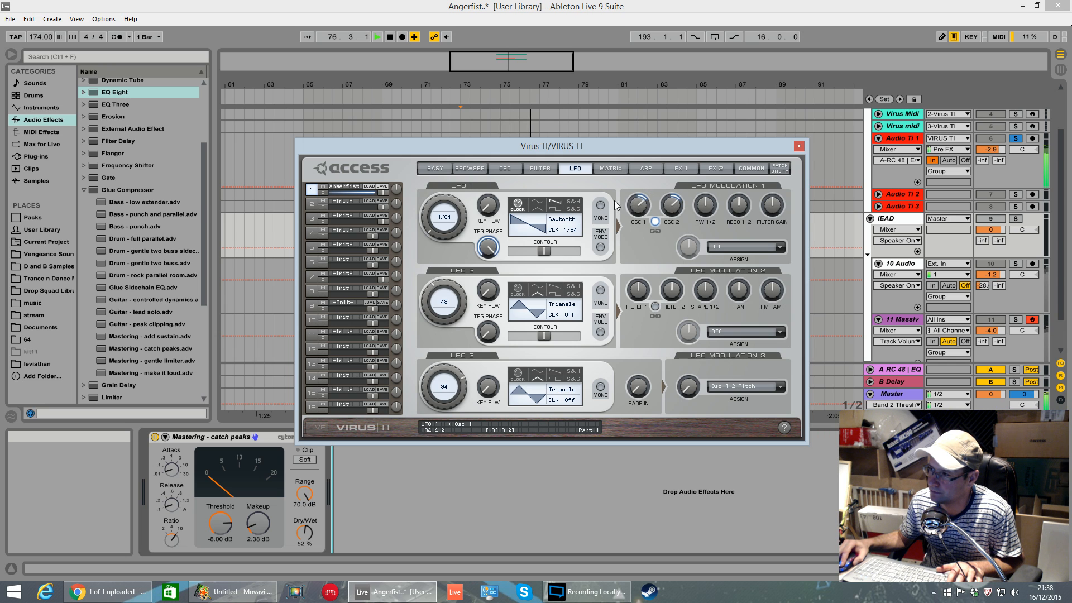
pyautogui.click(559, 210)
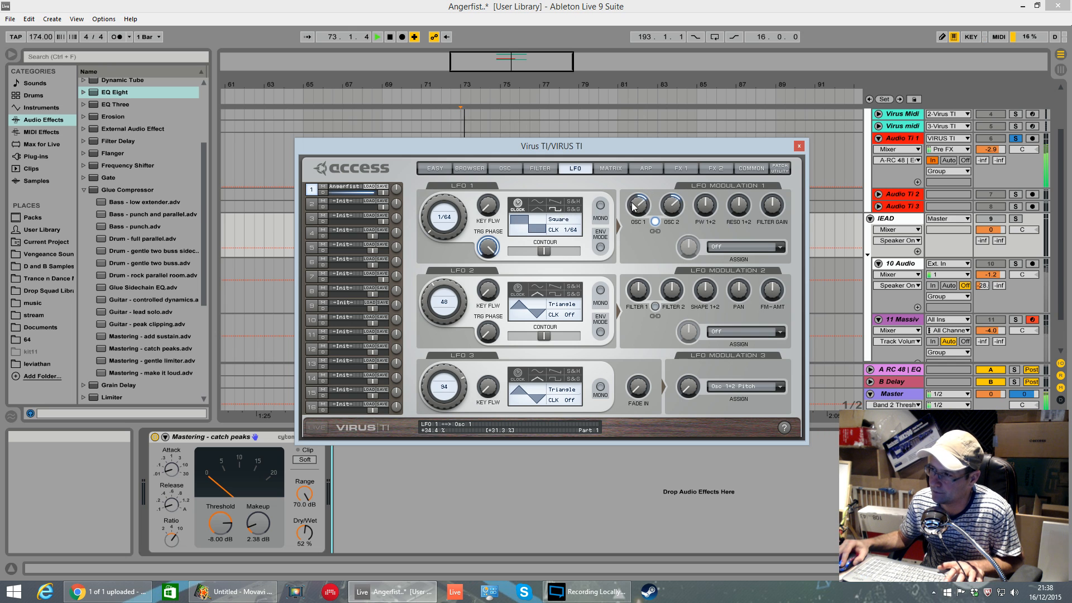
pyautogui.click(555, 202)
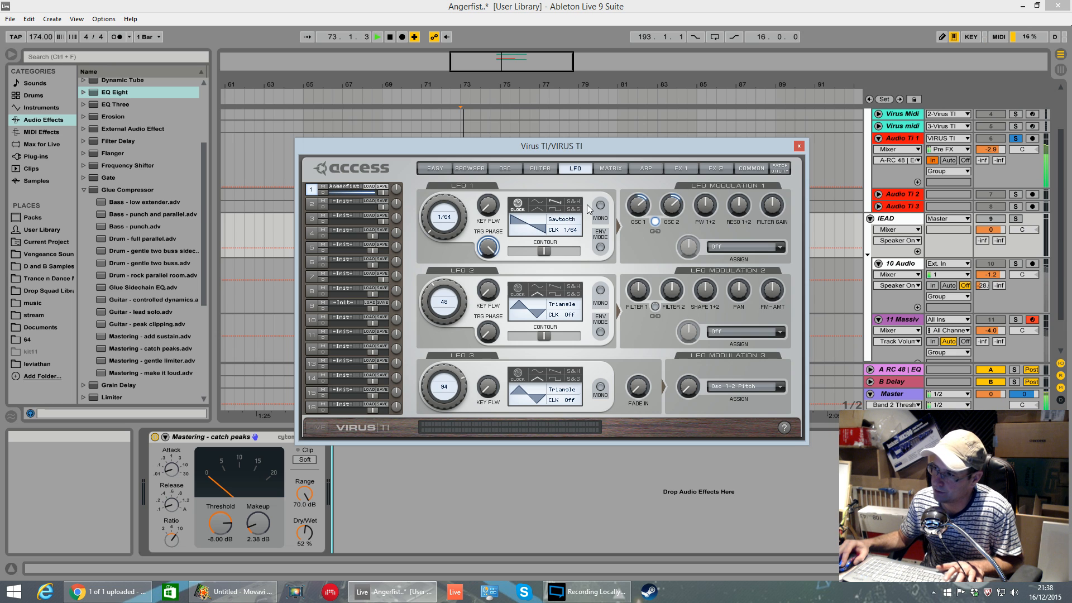
pyautogui.press('space')
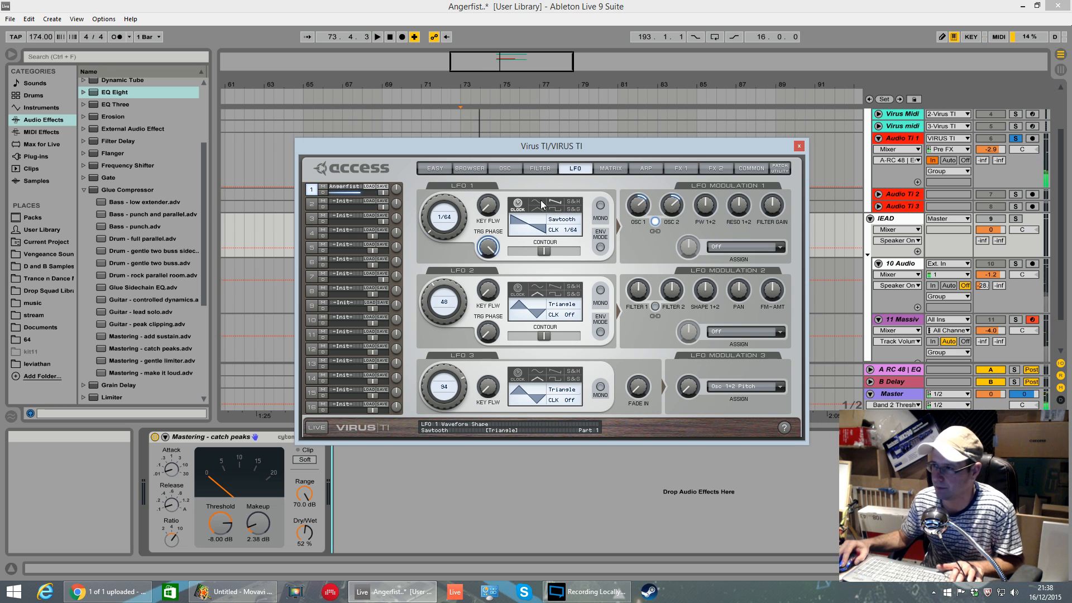
# Return the LFO 1 waveform to Triangle and set its modulation amount to oscillator 1 to +32.8% during playback.
pyautogui.click(539, 209)
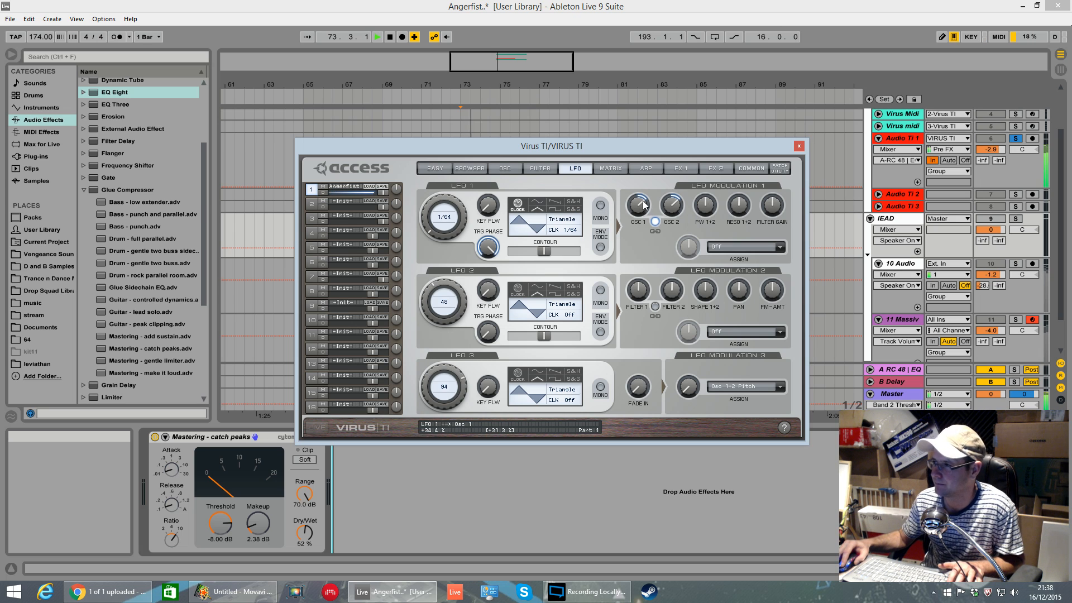
pyautogui.press('space')
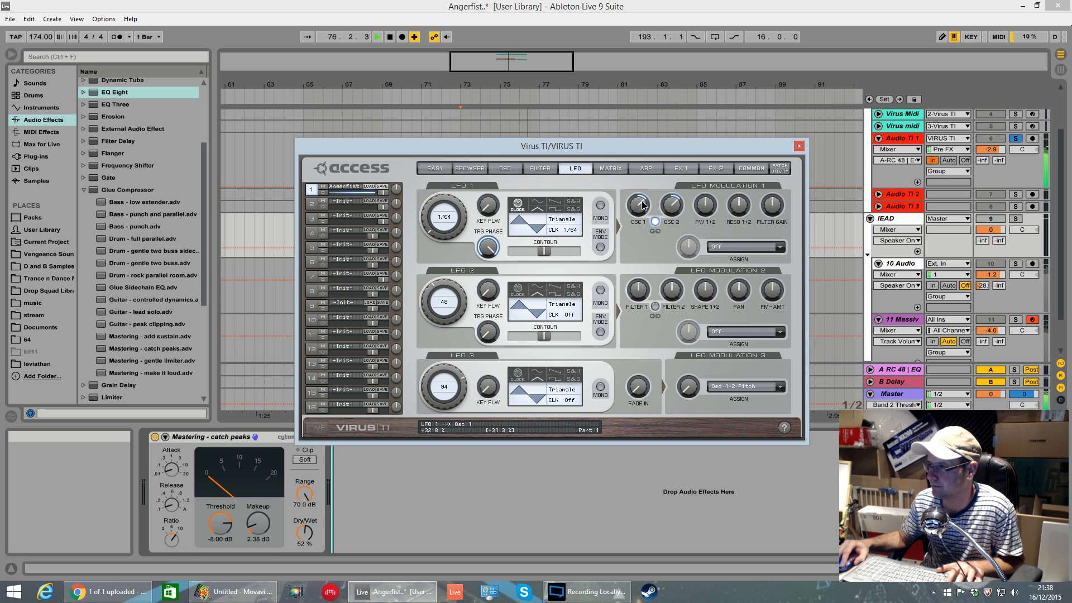
pyautogui.press('space')
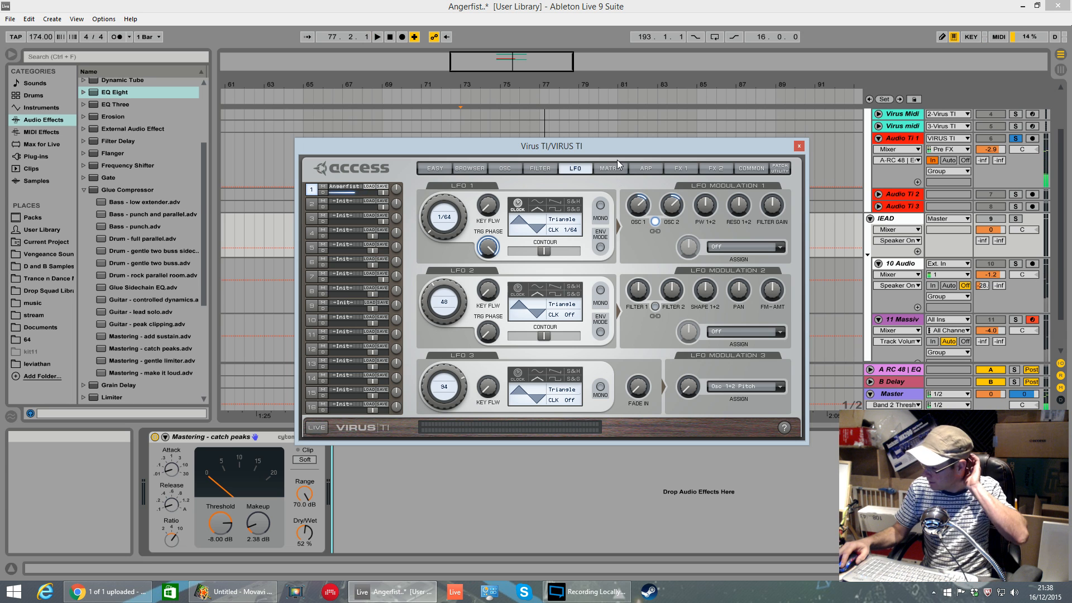
# Compare the lead with the Analog Boost character tune raised to 116, and lower the tune back.
pyautogui.click(618, 162)
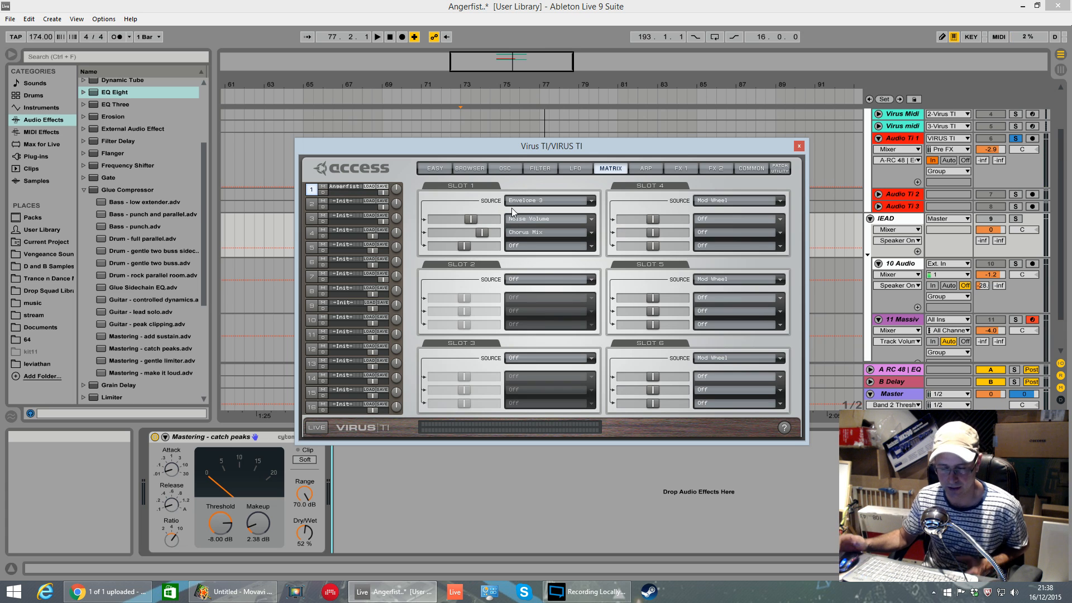
pyautogui.click(678, 169)
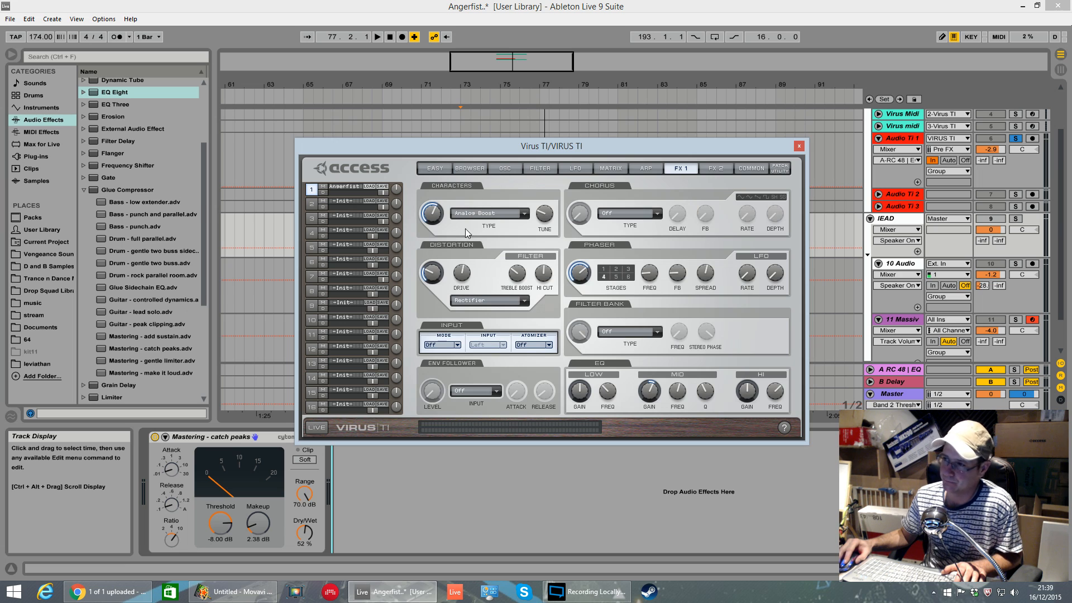
pyautogui.moveTo(544, 221)
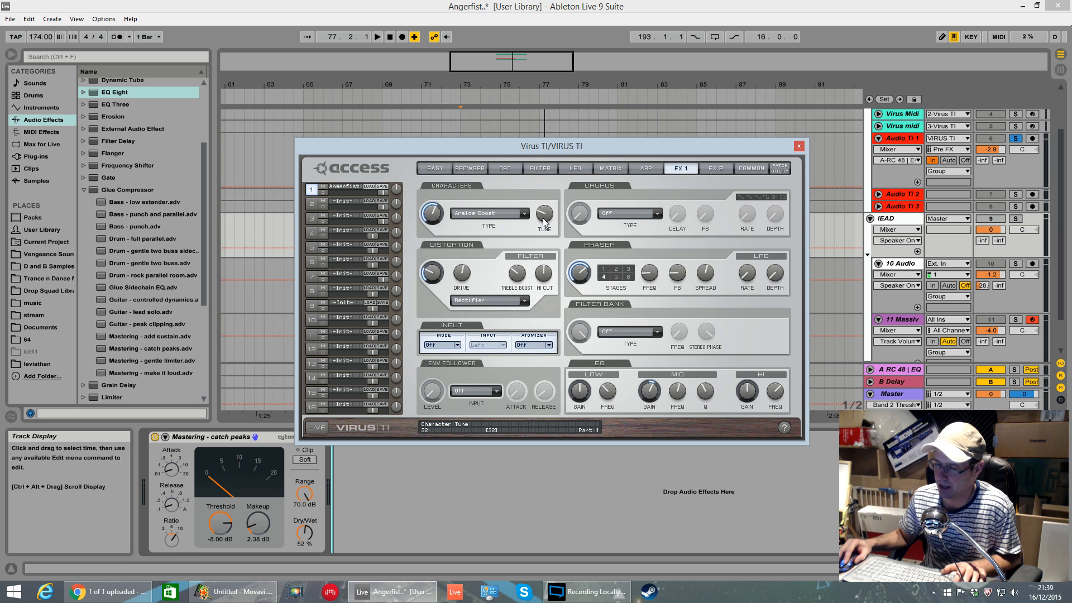
pyautogui.press('space')
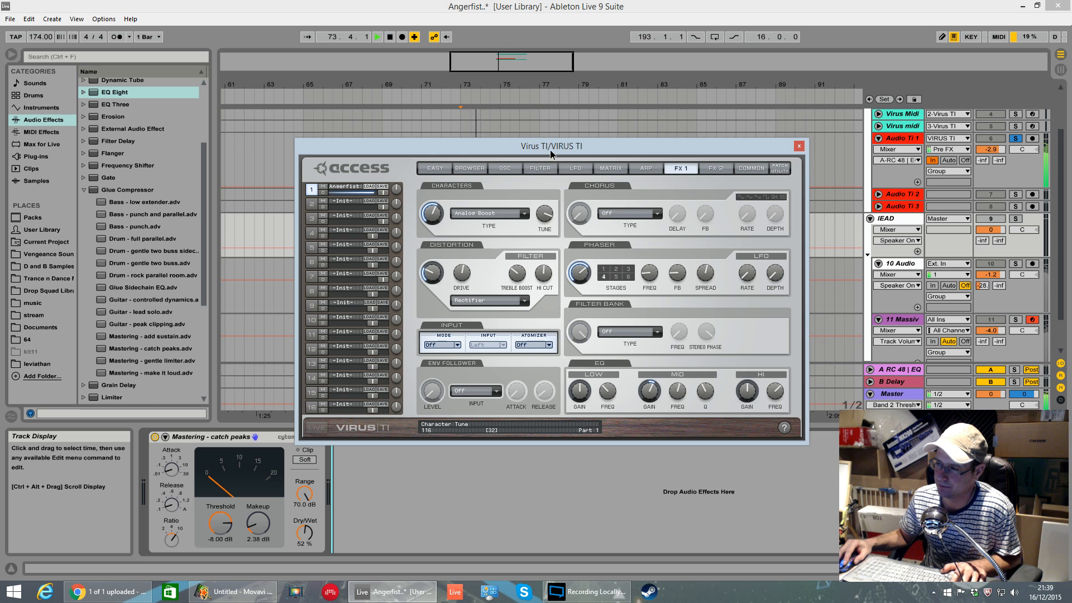
pyautogui.moveTo(556, 146); pyautogui.dragTo(548, 223)
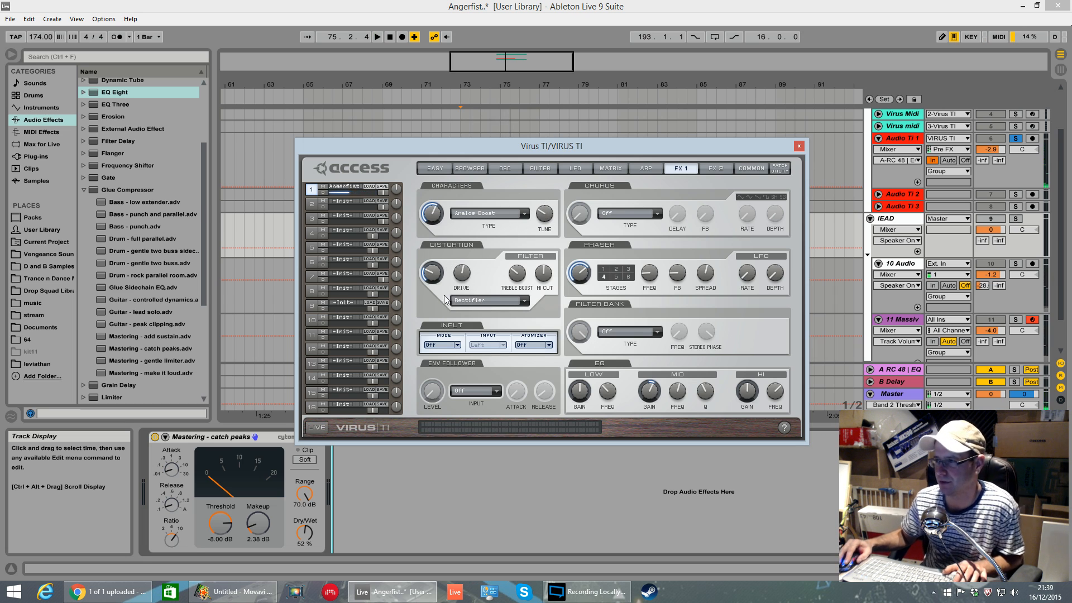
# Vary the Rectifier distortion mix while auditioning the lead, leaving it at about the middle.
pyautogui.moveTo(439, 274); pyautogui.dragTo(445, 313)
pyautogui.moveTo(441, 274); pyautogui.dragTo(438, 276)
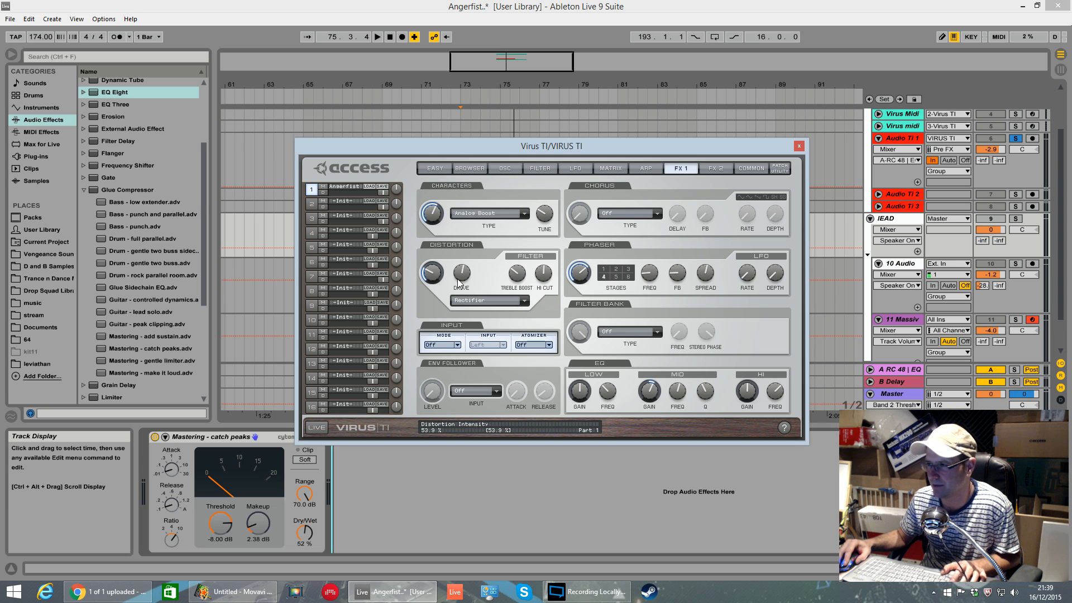
pyautogui.press('space')
pyautogui.moveTo(436, 280); pyautogui.dragTo(432, 303)
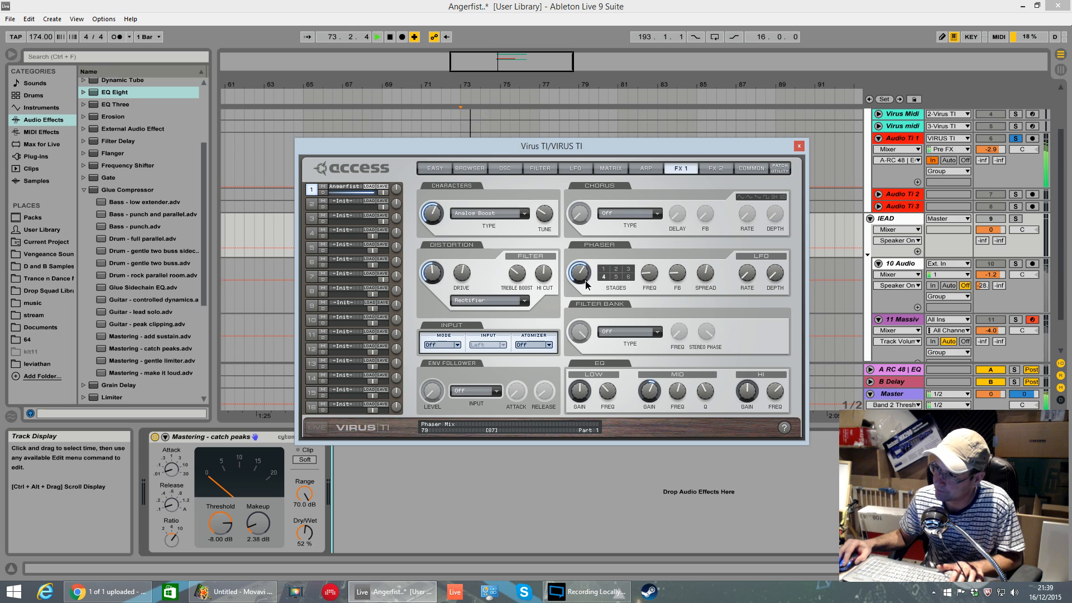
# Lower the phaser mix and sweep the phaser frequency while auditioning the lead.
pyautogui.moveTo(592, 294); pyautogui.dragTo(585, 229)
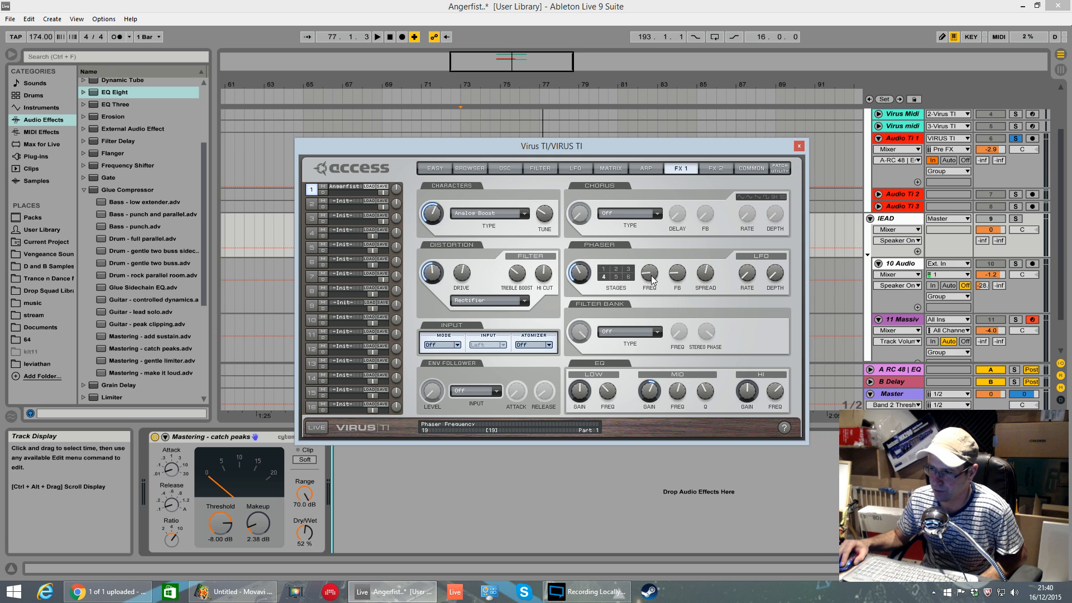
pyautogui.press('space')
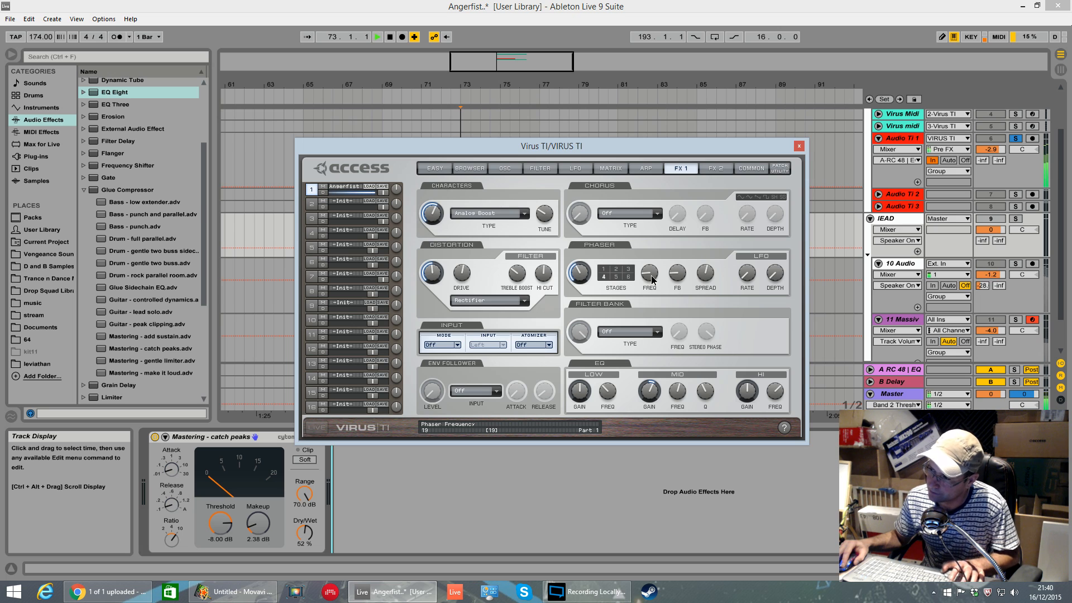
pyautogui.moveTo(651, 276); pyautogui.dragTo(689, 308)
pyautogui.press('space')
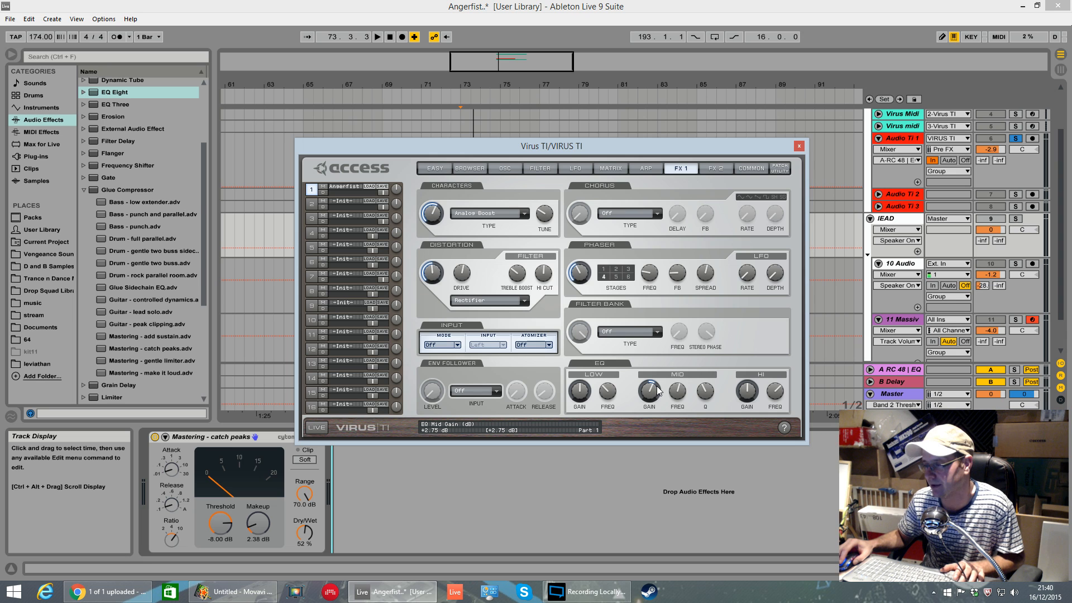
# Vary the tape delay feedback up and down on the second effects page while auditioning the lead.
pyautogui.click(715, 169)
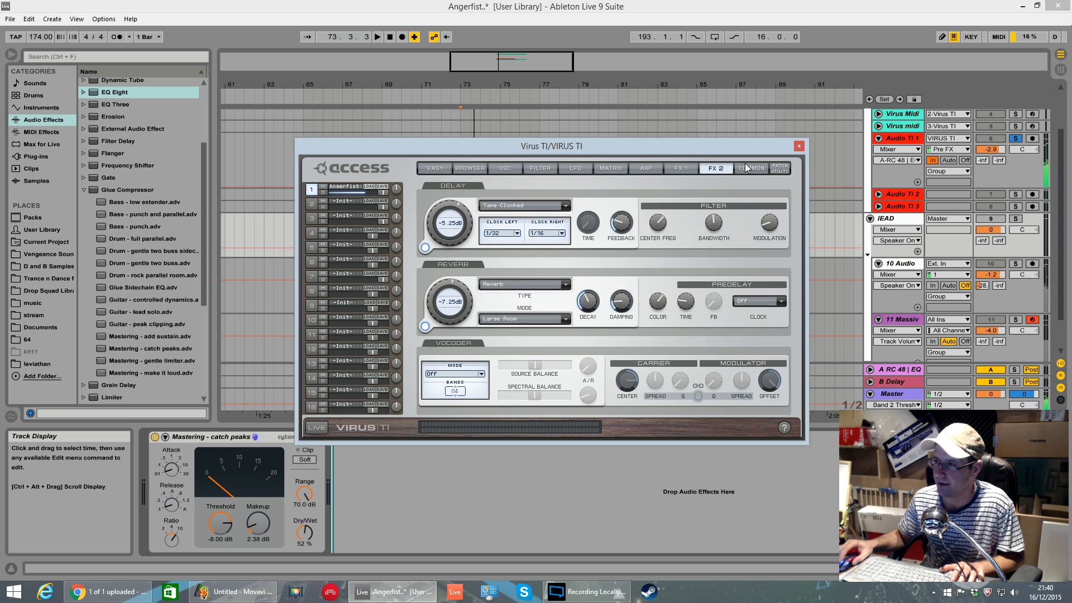
pyautogui.press('space')
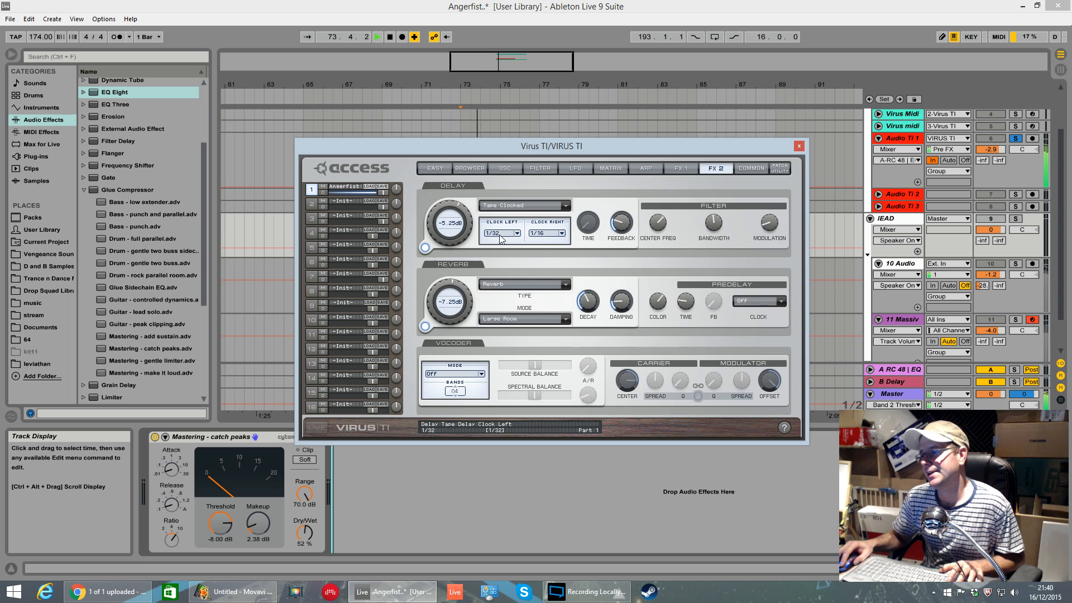
pyautogui.press('space')
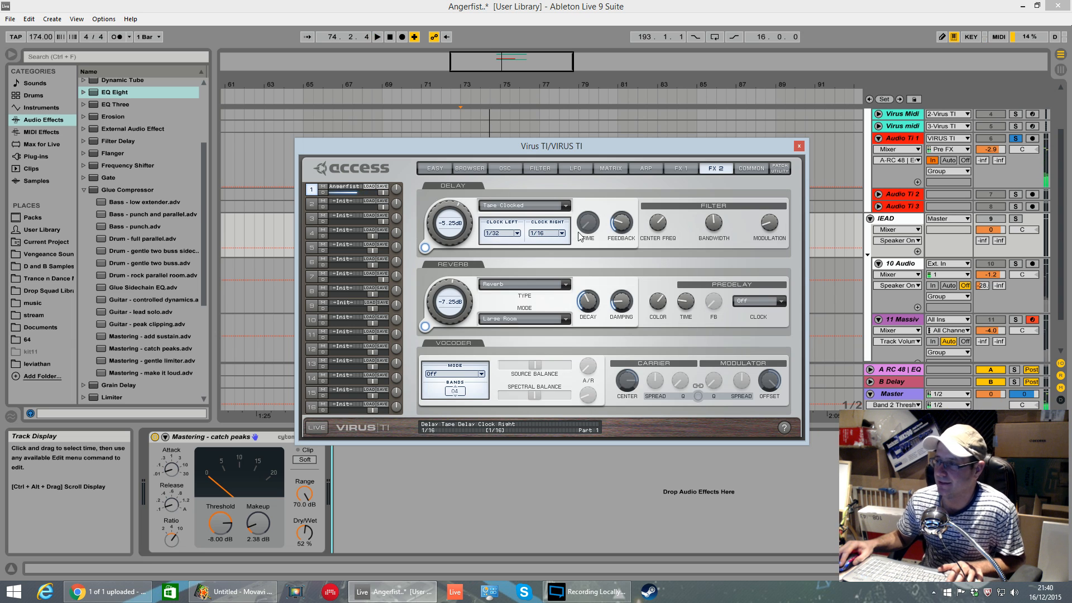
pyautogui.press('space')
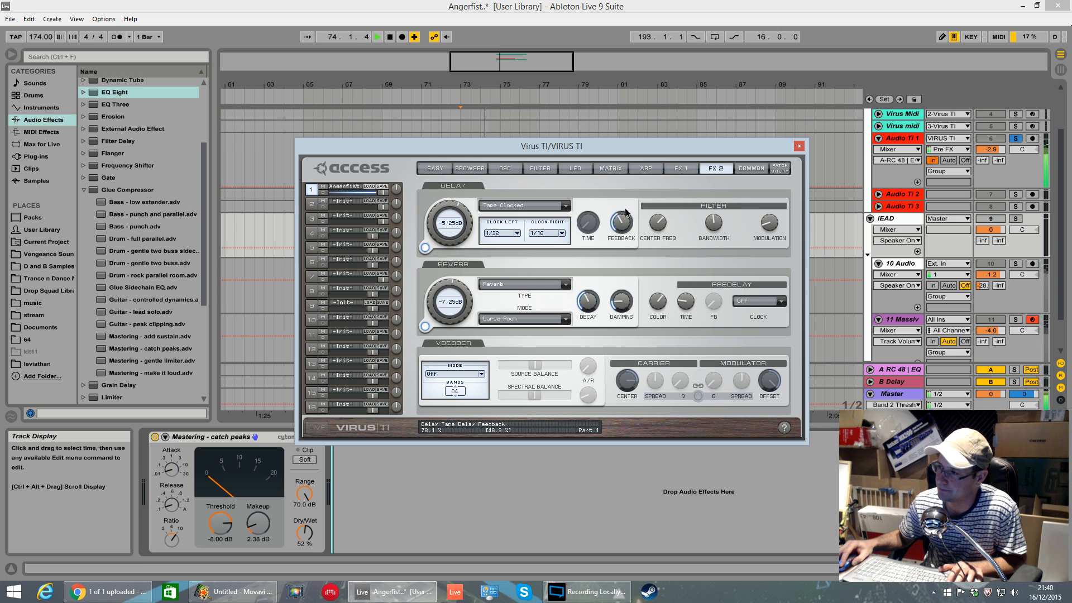
pyautogui.moveTo(625, 209); pyautogui.dragTo(632, 168)
pyautogui.moveTo(623, 221); pyautogui.dragTo(616, 270)
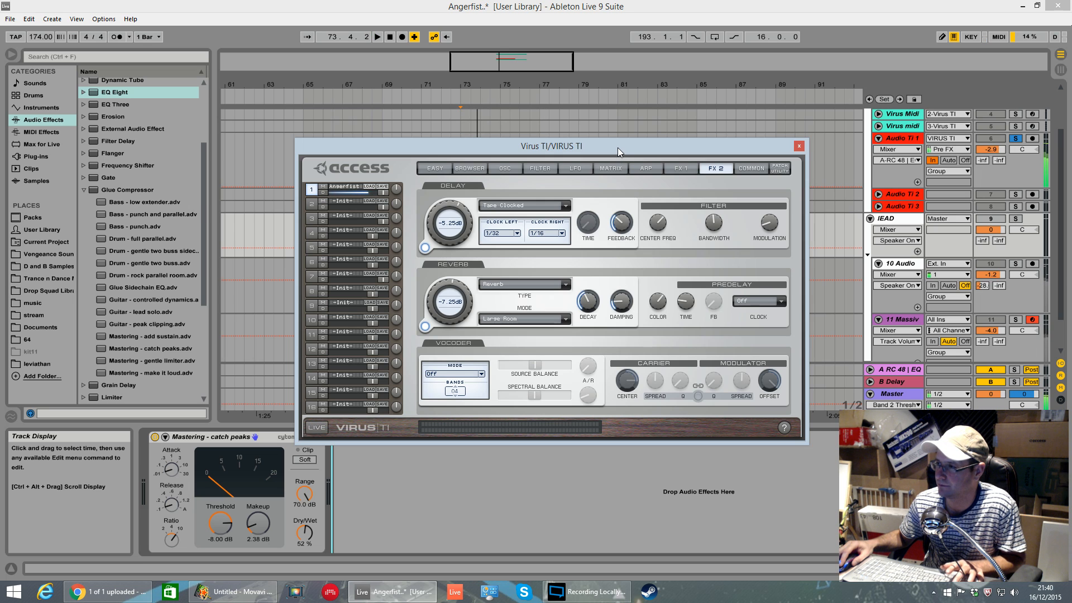
# Audition the lead with the Virus TI reverb switched off, and switch the reverb back on.
pyautogui.moveTo(611, 145); pyautogui.dragTo(576, 361)
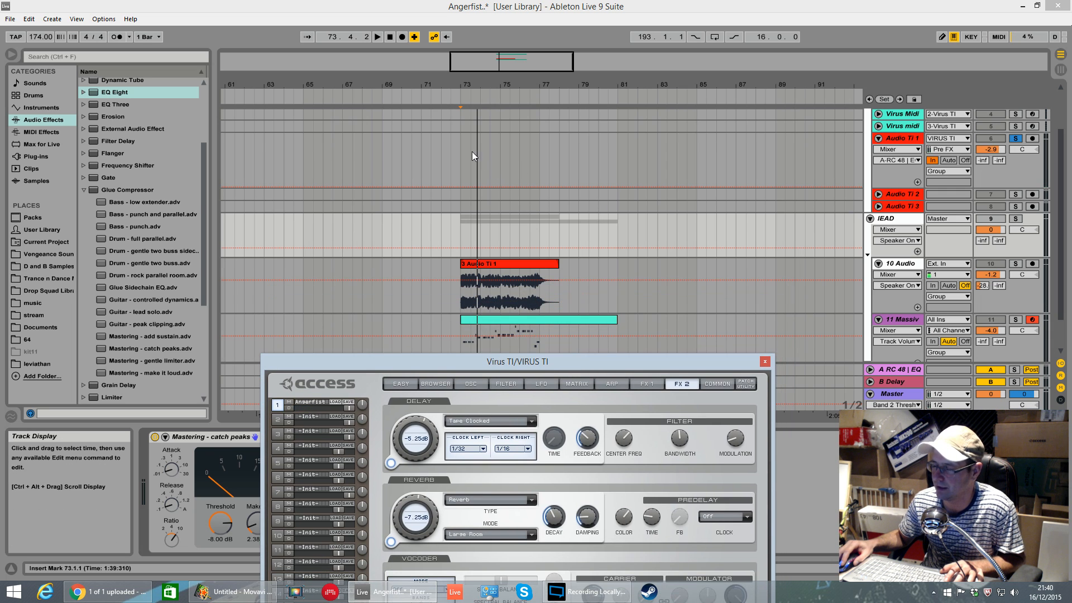
pyautogui.click(390, 541)
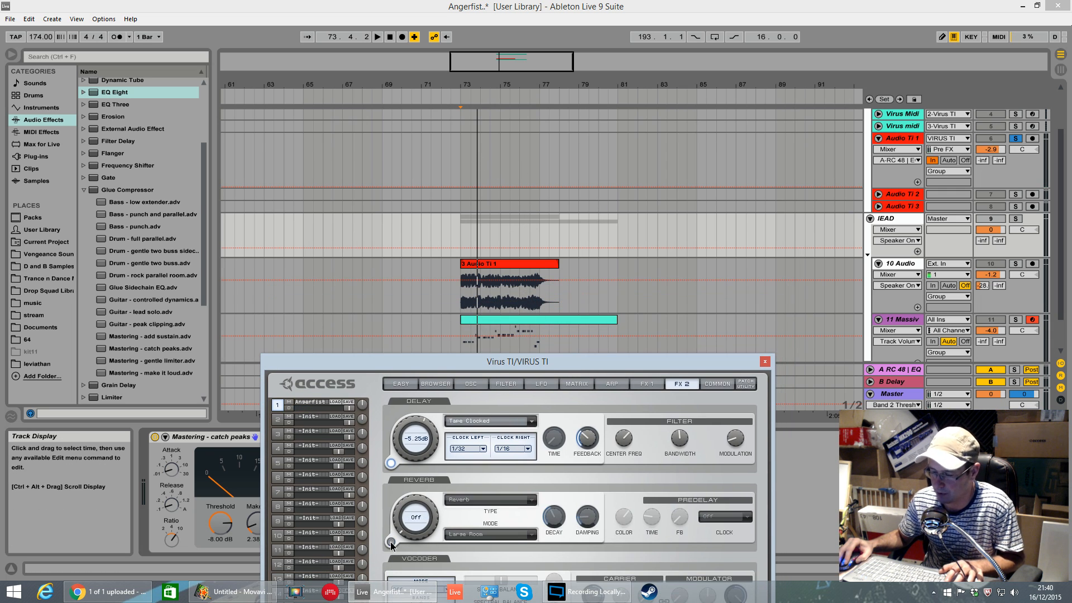
pyautogui.press('space')
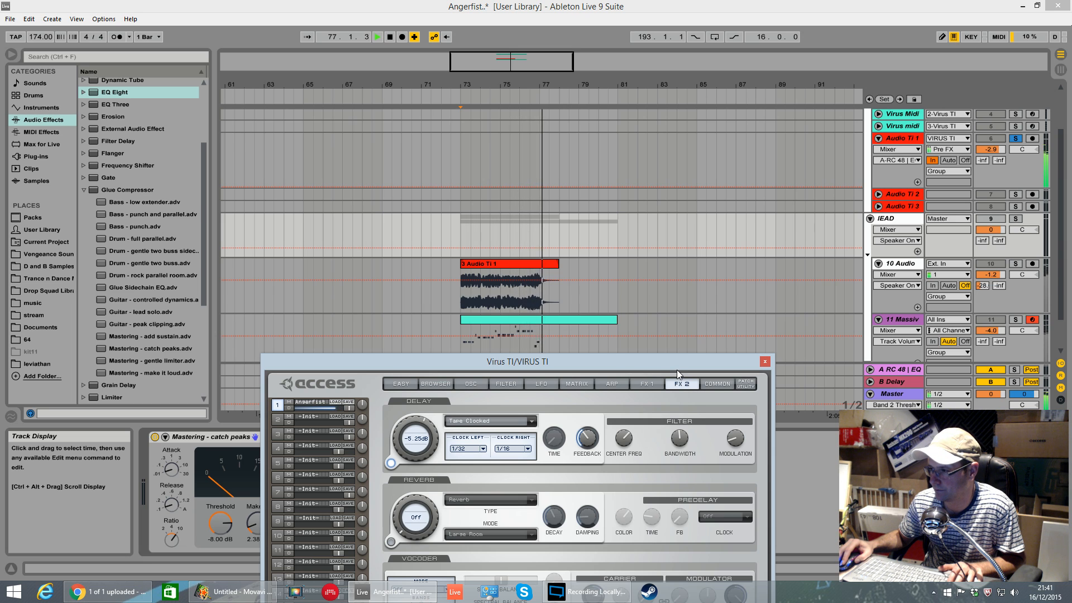
pyautogui.press('space')
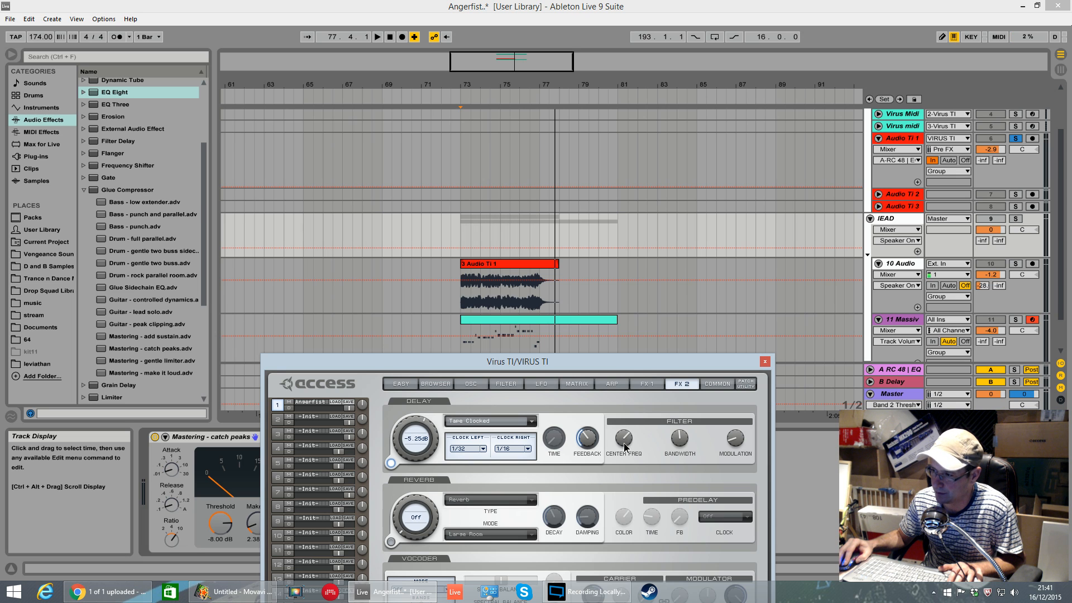
pyautogui.moveTo(648, 366); pyautogui.dragTo(687, 185)
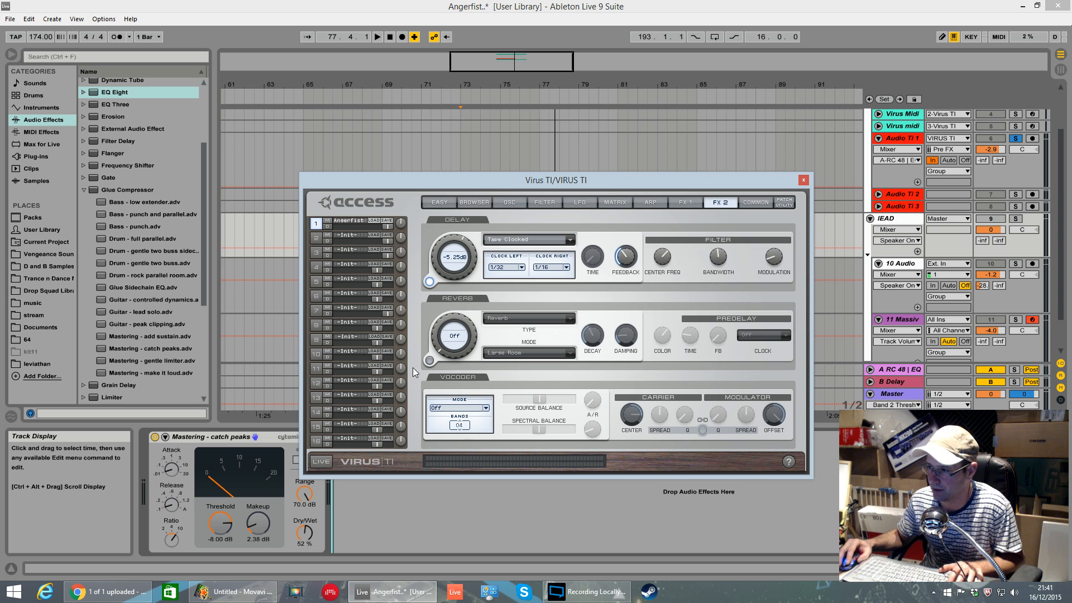
pyautogui.click(429, 361)
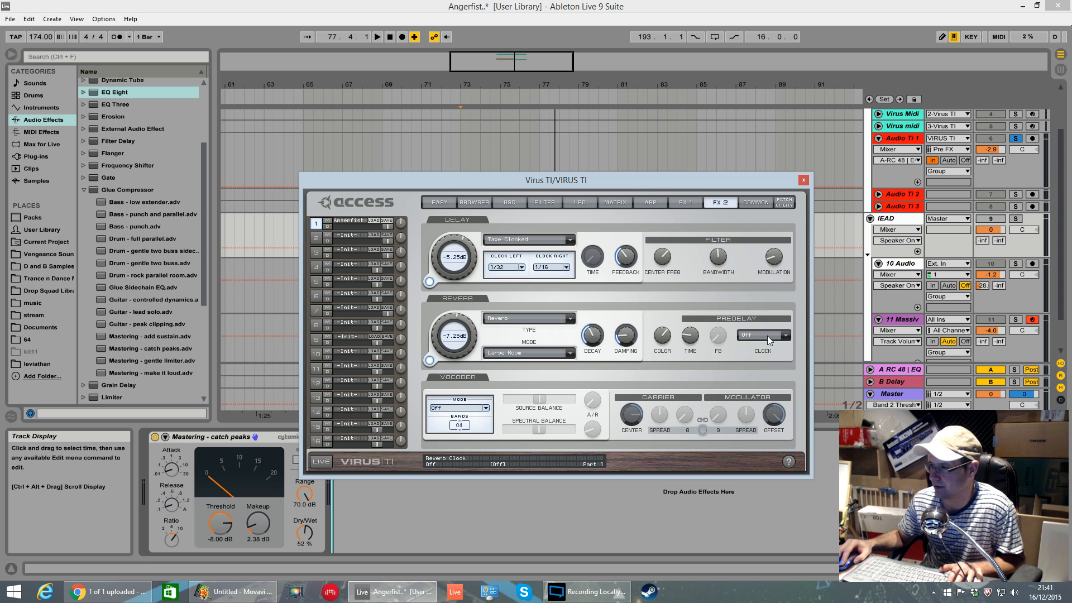
# Compare the lead with the delay and the reverb bypassed in turn, leaving both effects switched on.
pyautogui.press('space')
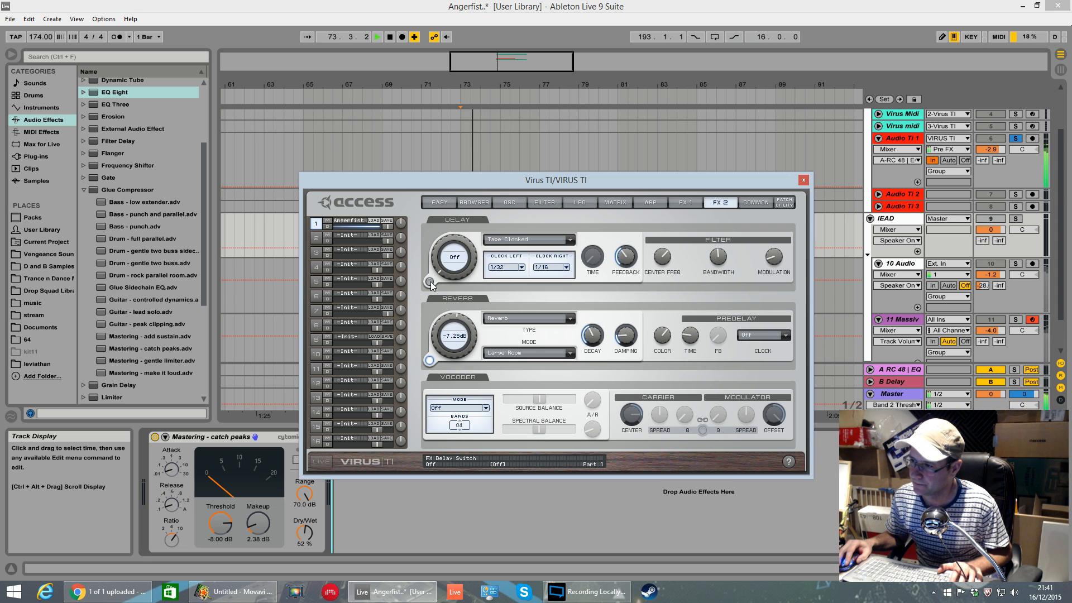
pyautogui.click(429, 361)
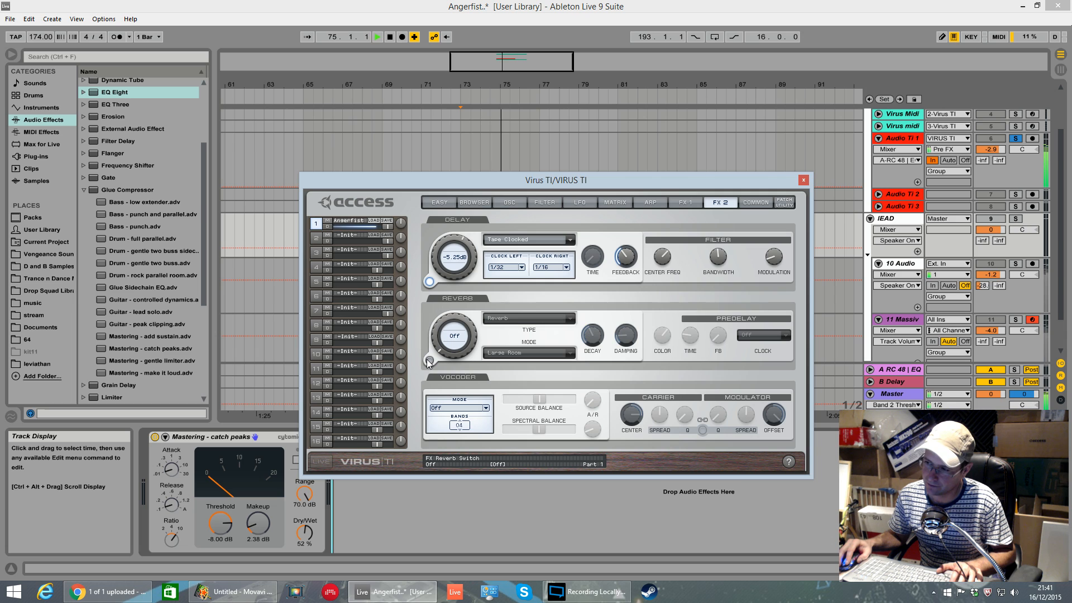
pyautogui.press('space')
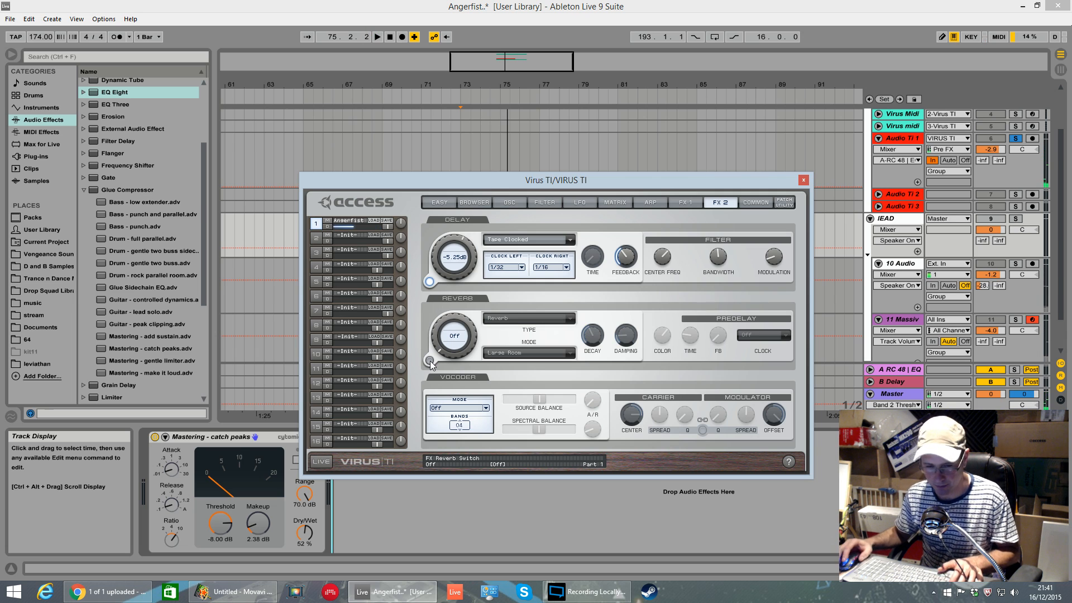
pyautogui.click(430, 361)
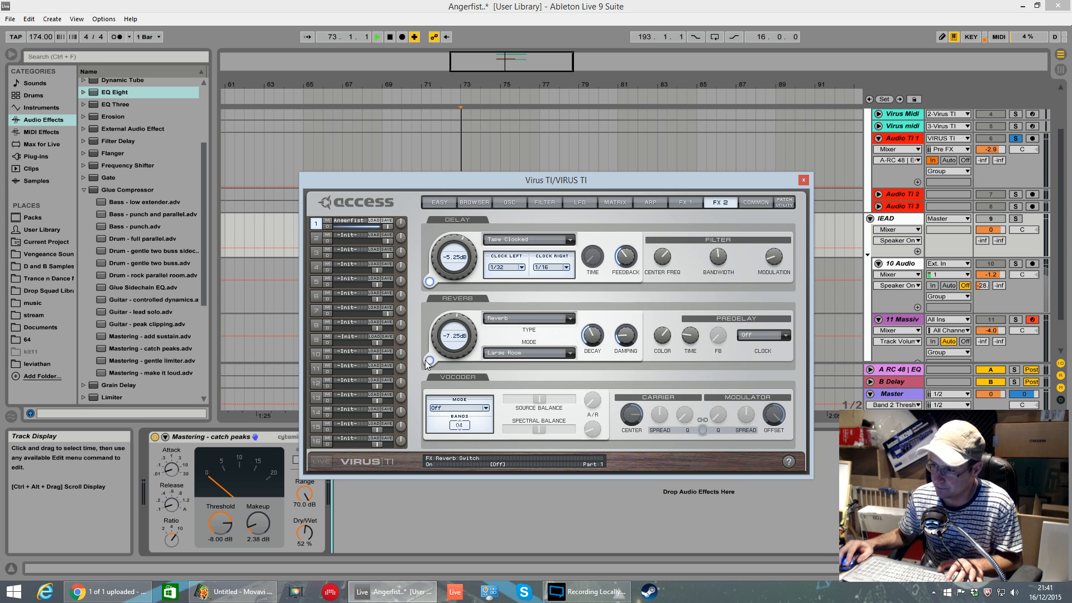
pyautogui.press('space')
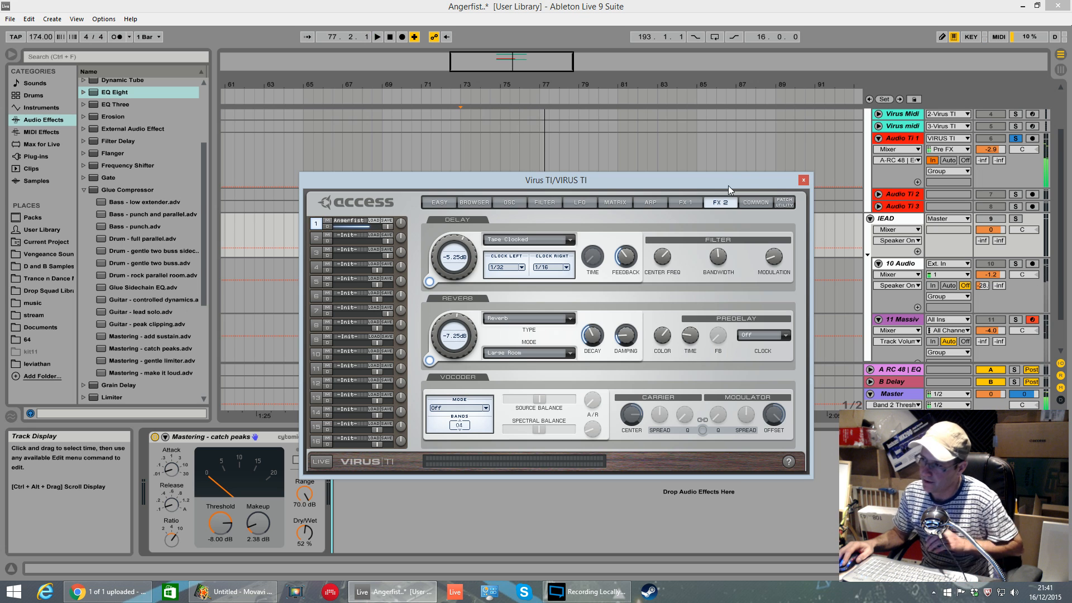
# Close the Virus TI editor and move the MIDI clip on the first Virus Midi track to start at bar 63.
pyautogui.click(804, 180)
pyautogui.scroll(3, 723, 164)
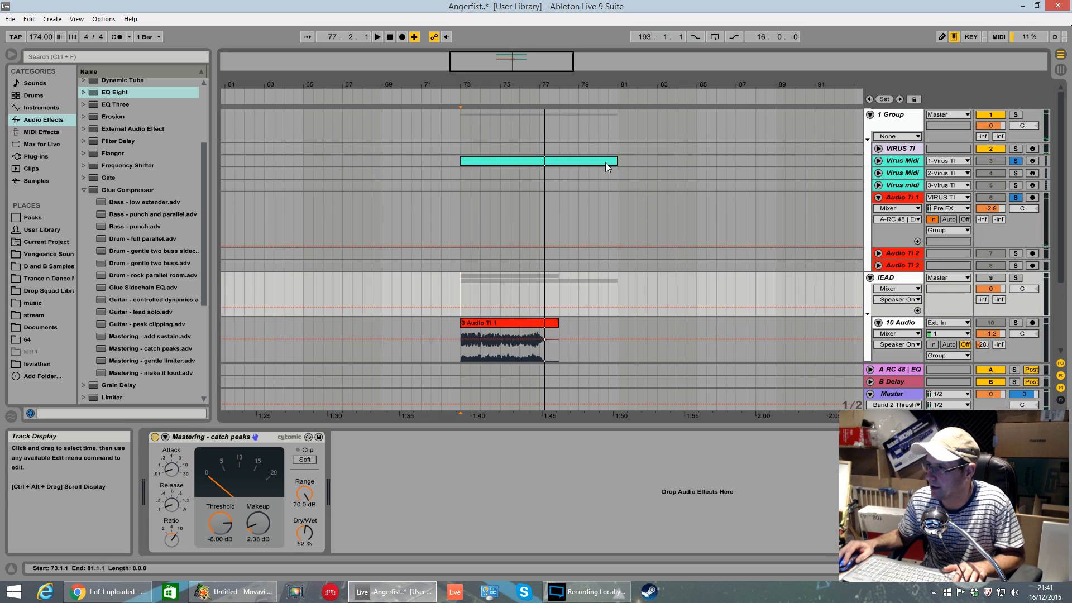
pyautogui.click(605, 161)
pyautogui.moveTo(606, 165); pyautogui.dragTo(409, 163)
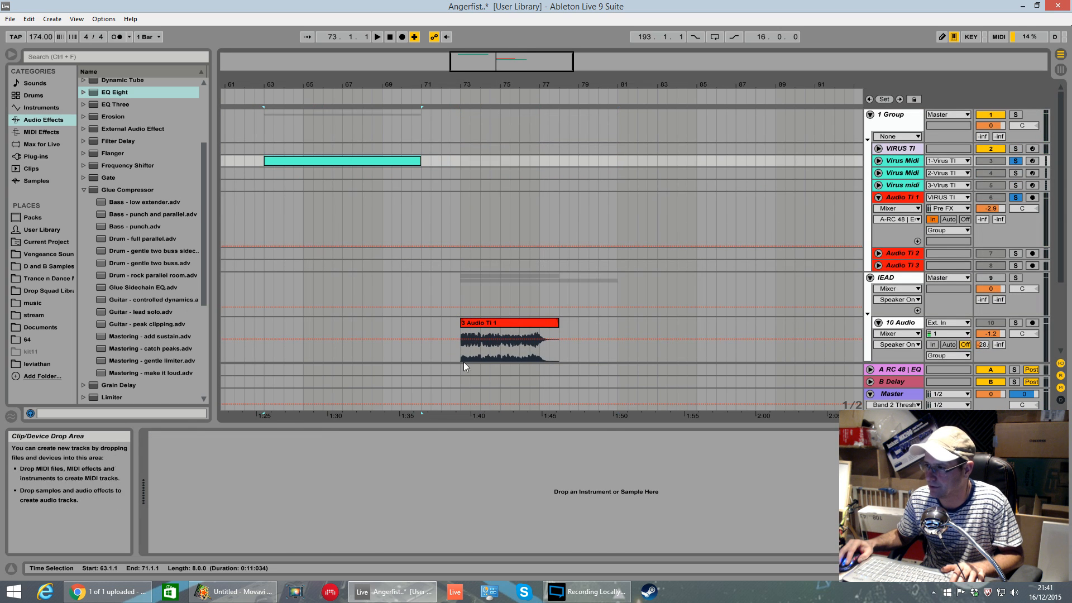
# Solo the 10 Audio track holding the recorded lead and enable audition mode in its EQ Eight.
pyautogui.click(467, 327)
pyautogui.click(1015, 323)
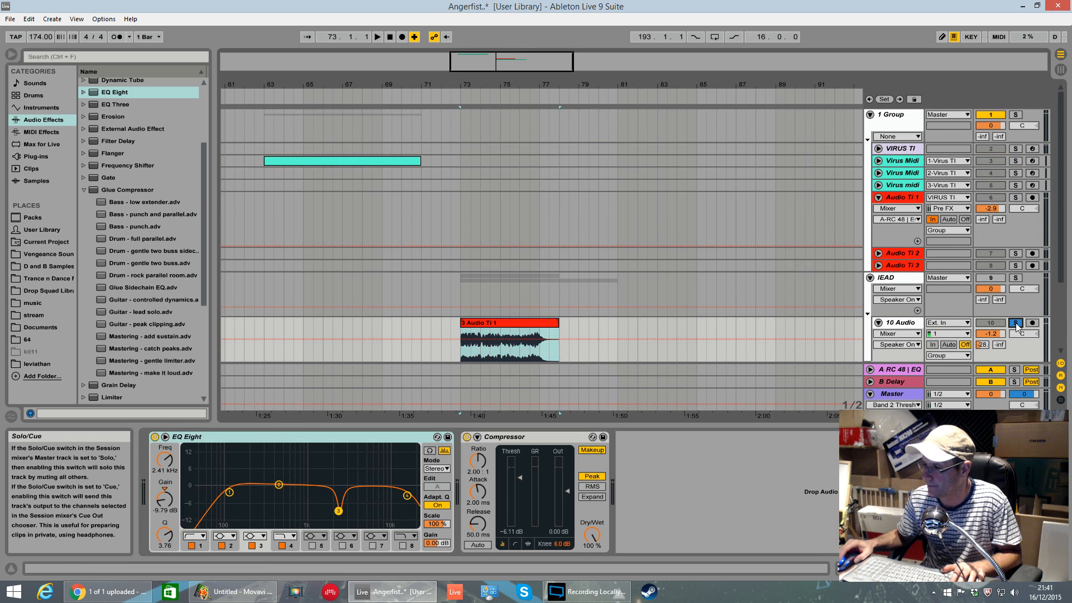
pyautogui.scroll(-3, 916, 304)
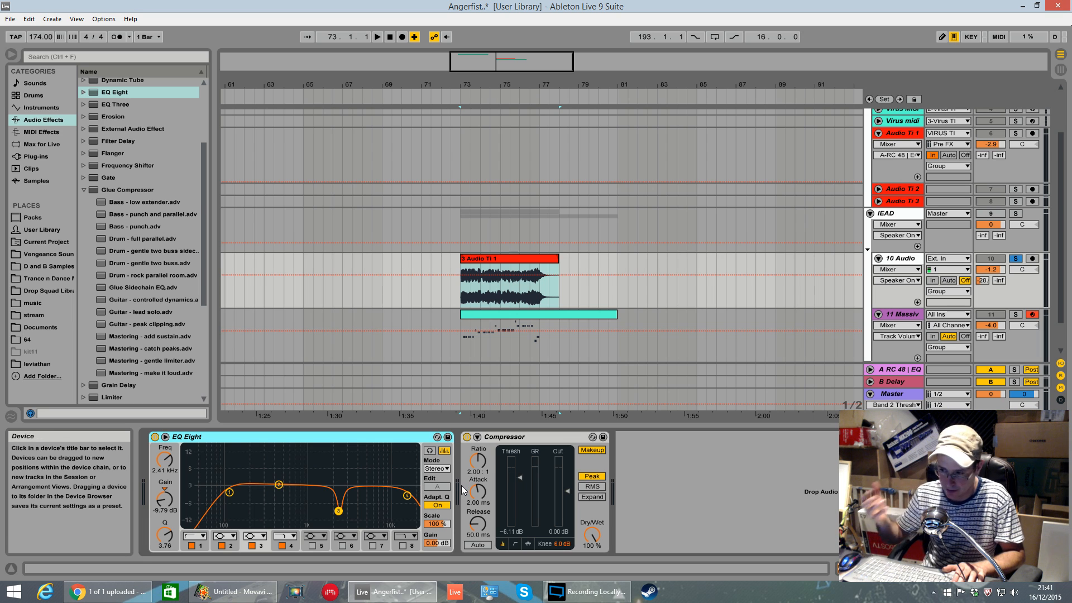
pyautogui.click(429, 450)
# Play the recorded lead and move the EQ Eight band 3 notch to 1.02 kHz at -14.5 dB.
pyautogui.press('space')
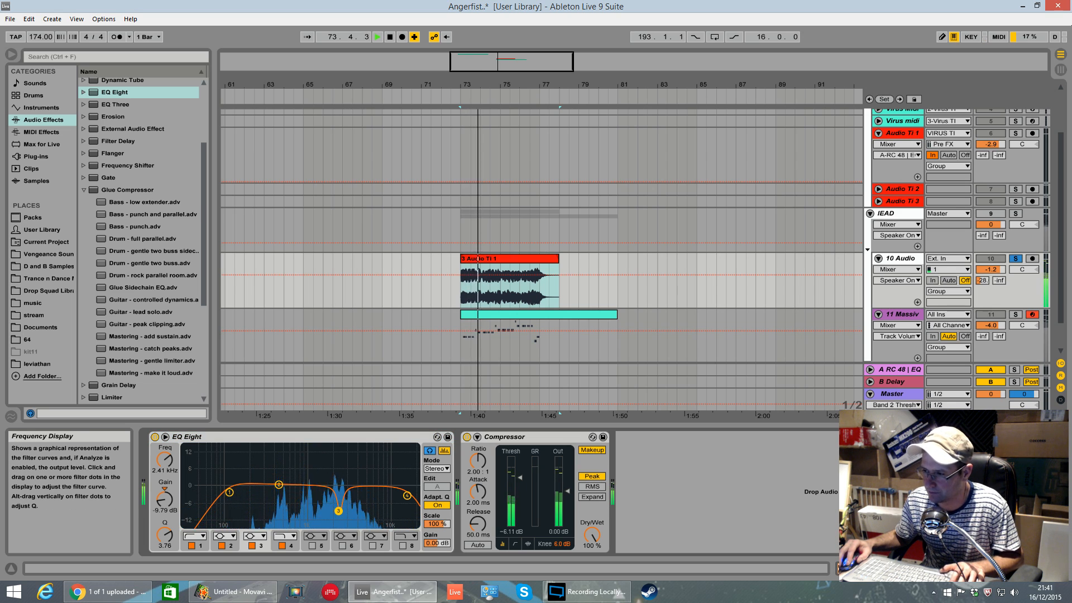
pyautogui.press('space')
pyautogui.press('space')
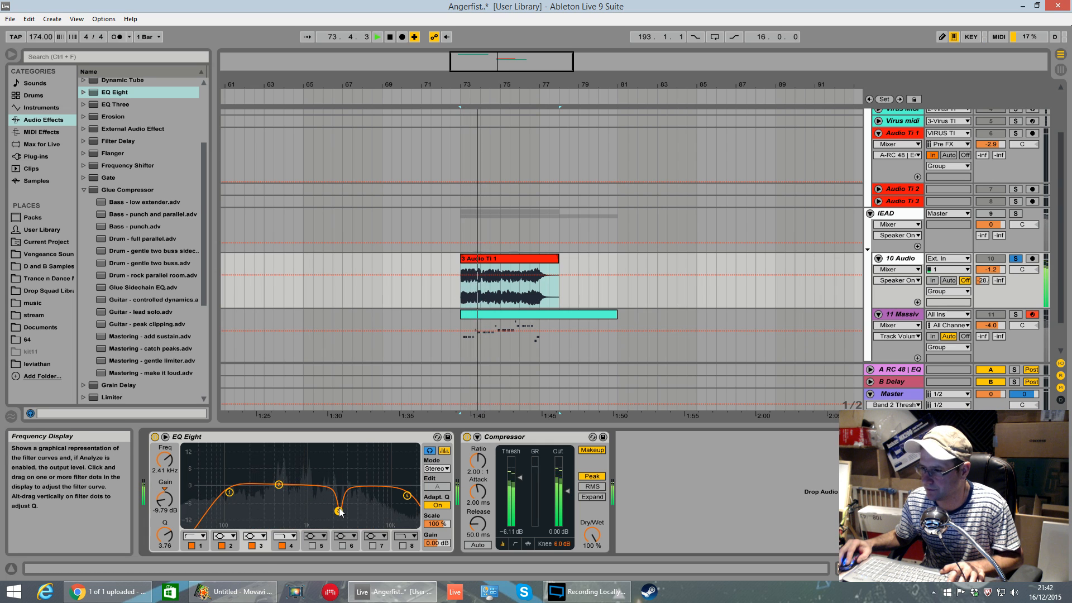
pyautogui.moveTo(339, 511); pyautogui.dragTo(308, 523)
# Activate the lead group track, take the 10 Audio track out of solo and restart playback.
pyautogui.press('space')
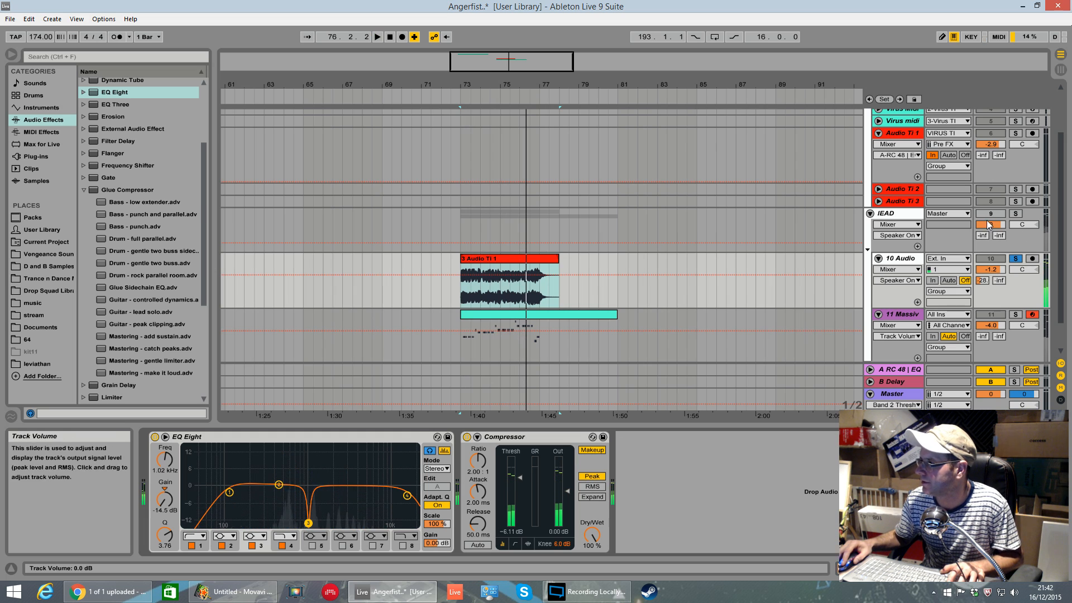
pyautogui.click(996, 215)
pyautogui.click(1016, 259)
pyautogui.press('space')
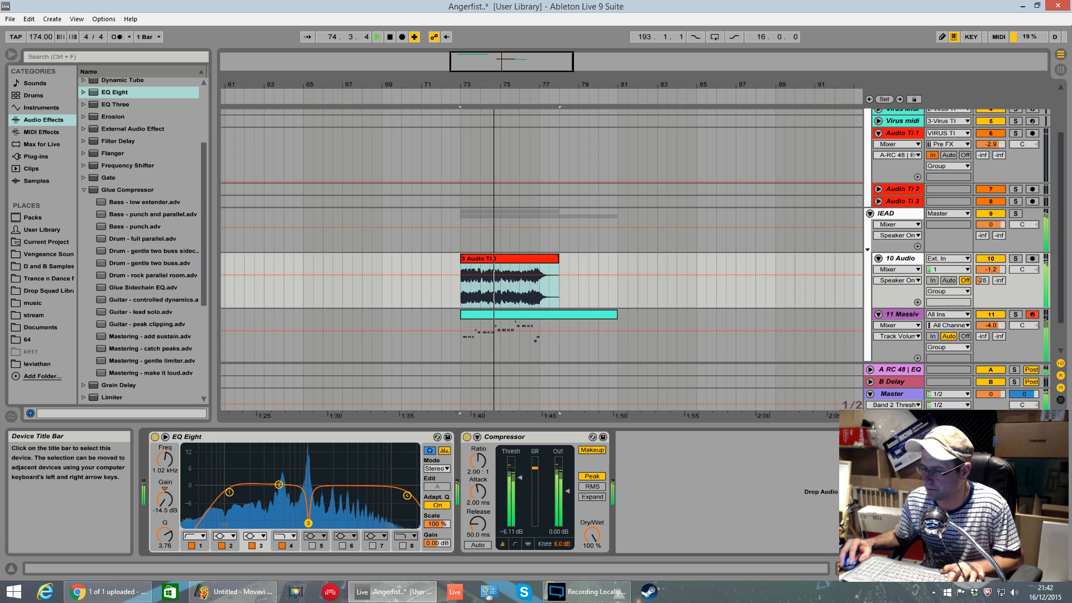
# Sweep the band 3 notch with 10 Audio soloed again, settling it at 1.64 kHz and -15.0 dB.
pyautogui.moveTo(308, 523); pyautogui.dragTo(320, 524)
pyautogui.press('space')
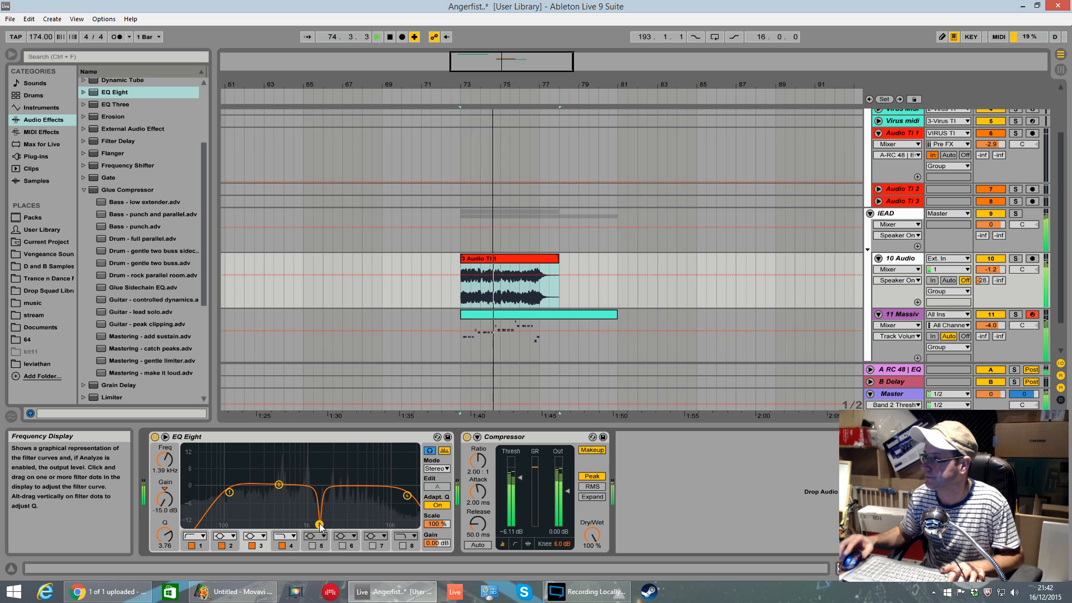
pyautogui.click(1015, 258)
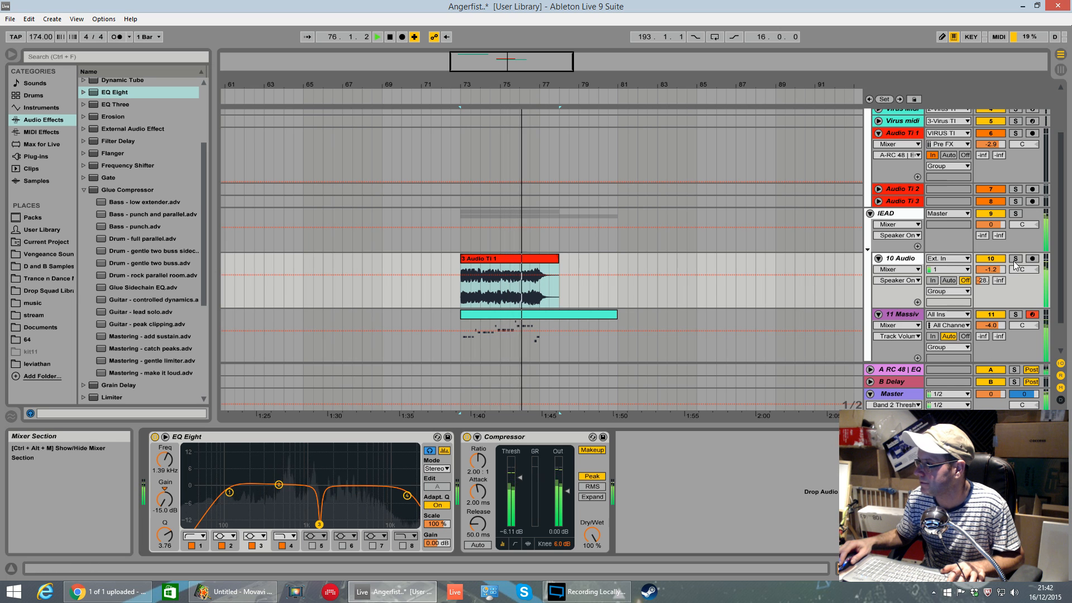
pyautogui.moveTo(319, 524); pyautogui.dragTo(328, 524)
pyautogui.press('space')
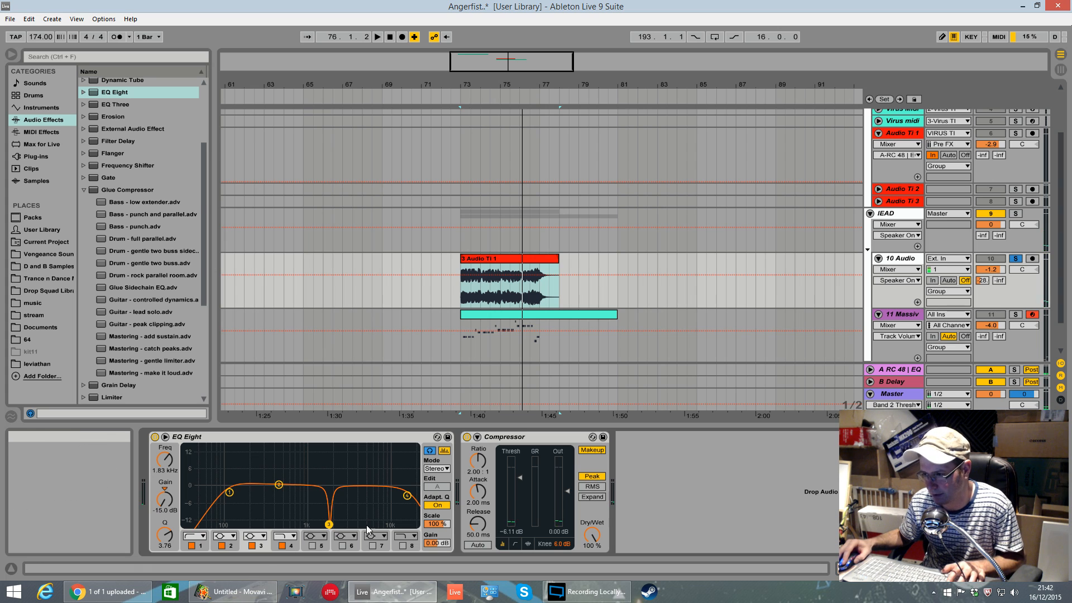
pyautogui.press('space')
pyautogui.moveTo(329, 524)
pyautogui.mouseDown()
pyautogui.moveTo(330, 487)
pyautogui.moveTo(324, 524)
pyautogui.mouseUp()
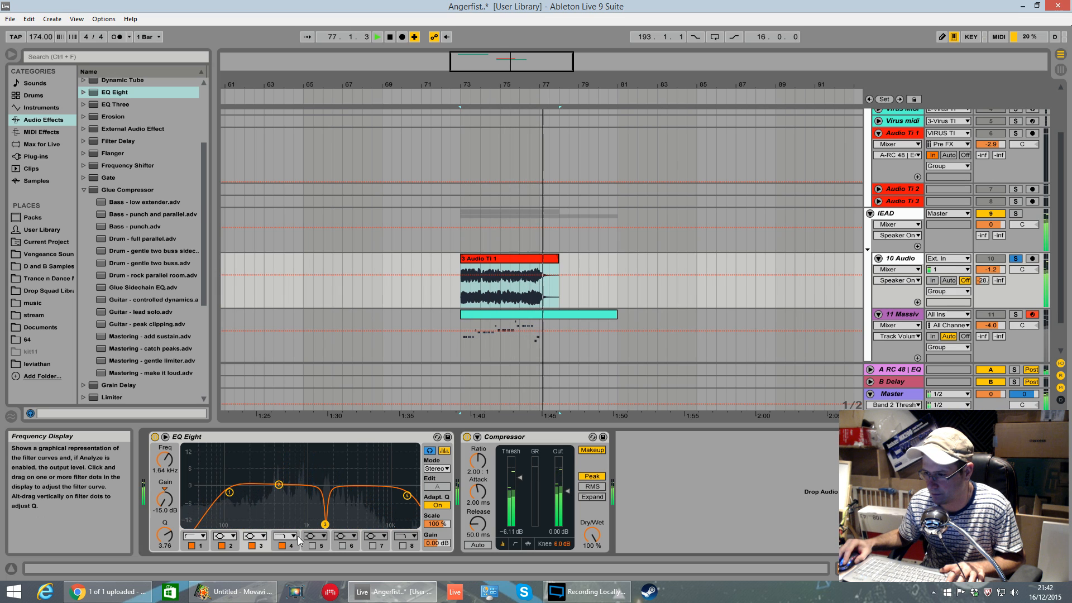
# Compare the lead with EQ Eight band 3 switched off, and switch the band back on.
pyautogui.click(252, 545)
pyautogui.click(253, 546)
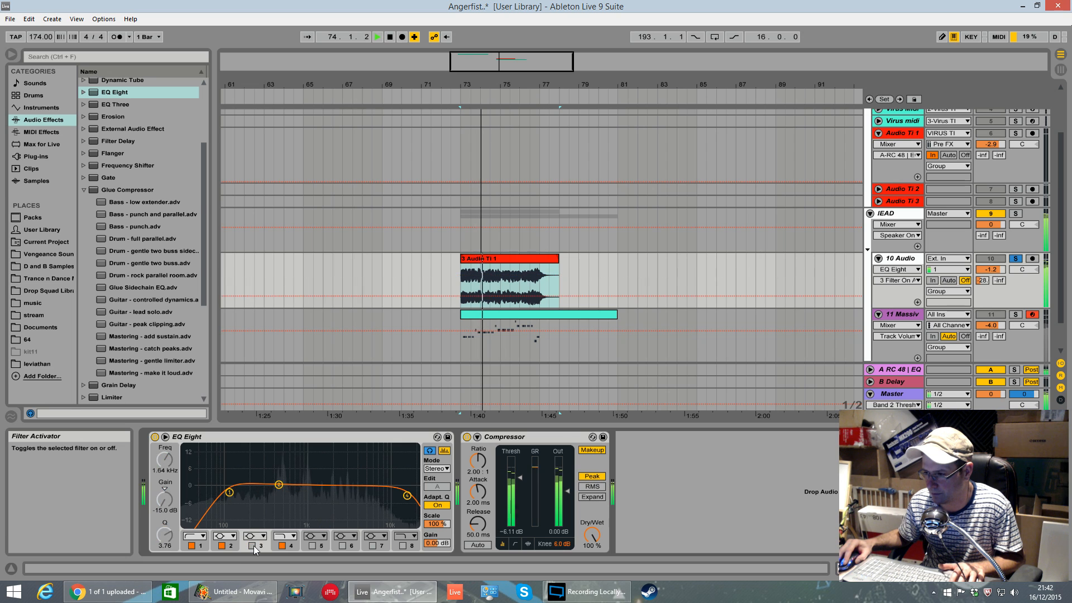
pyautogui.click(327, 525)
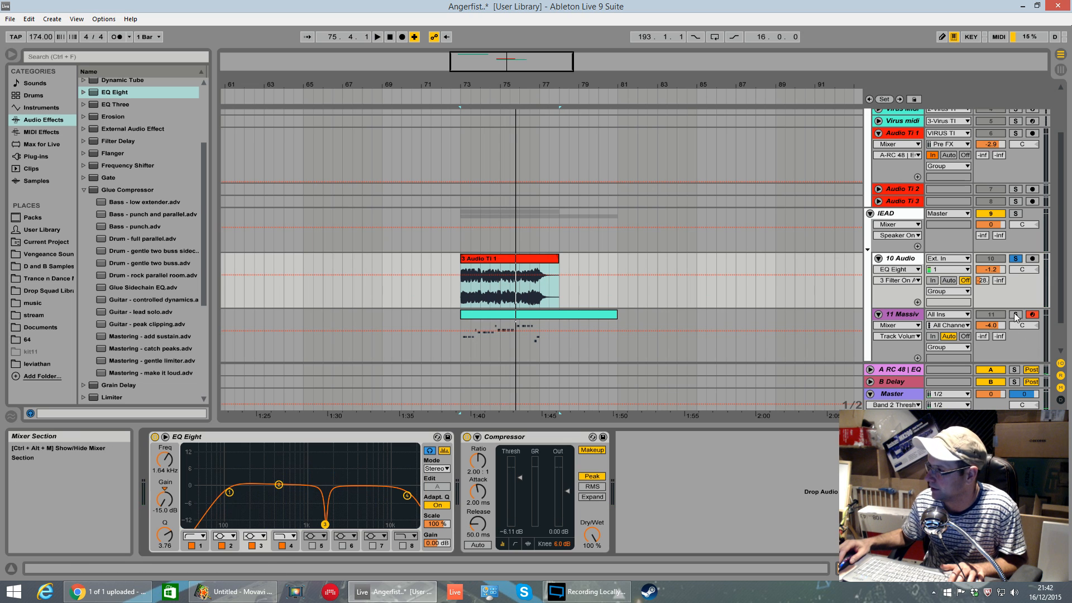
# Solo the 11 Massiv track and open the 5 LFO settings of its Massive synth.
pyautogui.click(895, 314)
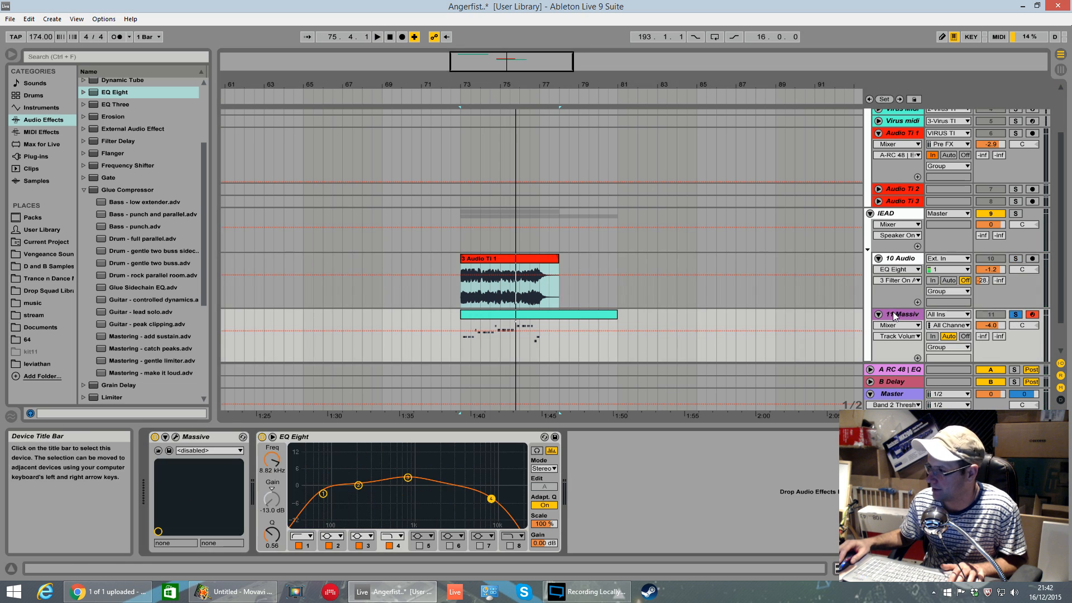
pyautogui.click(175, 437)
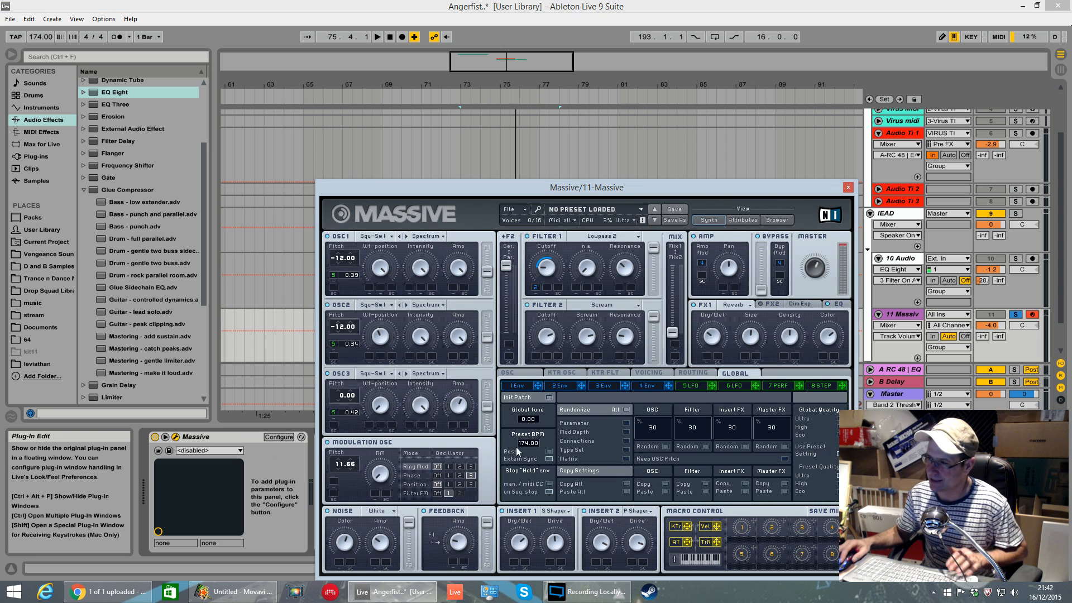
pyautogui.moveTo(585, 191); pyautogui.dragTo(578, 150)
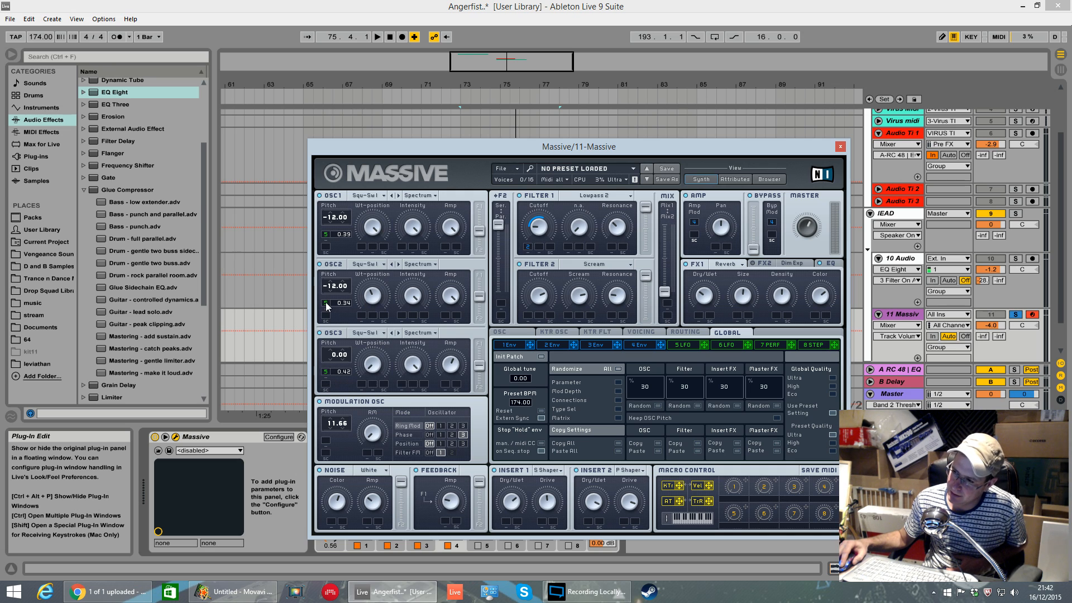
pyautogui.click(678, 344)
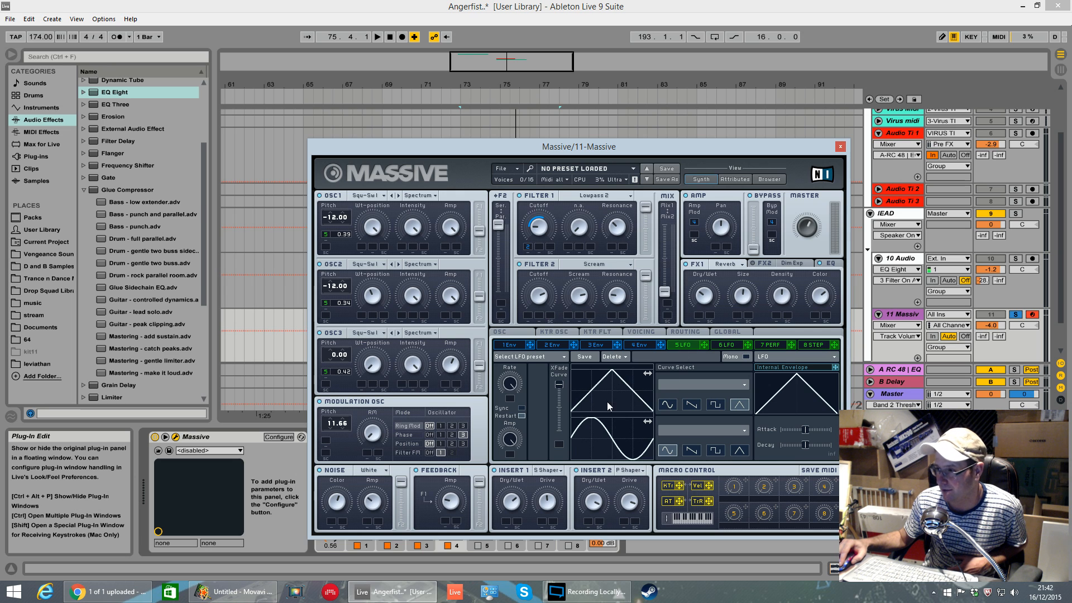
pyautogui.click(514, 384)
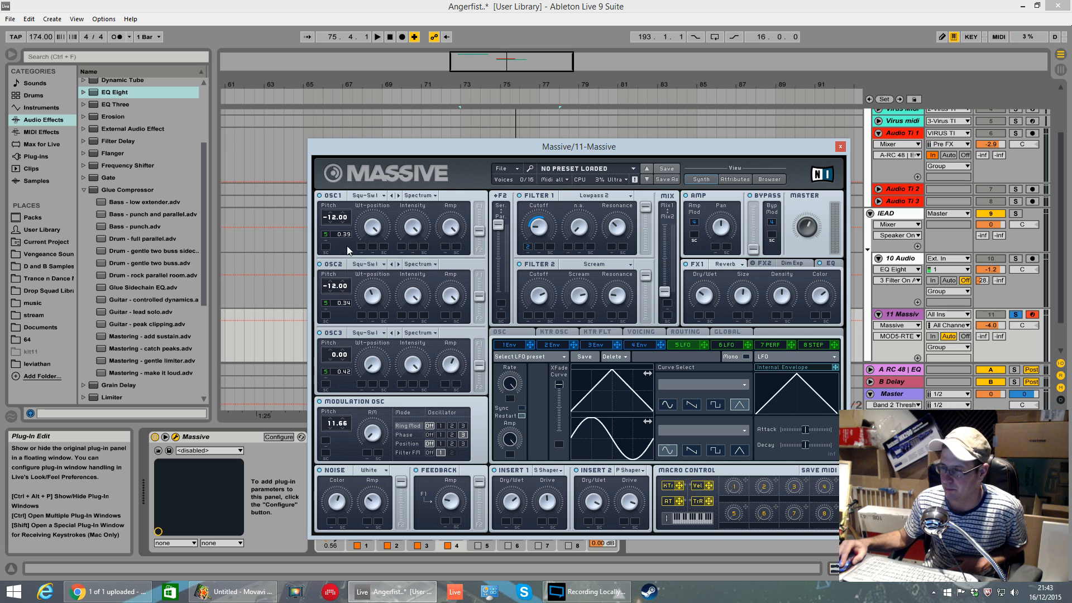
# Audition the soloed Massive lead and open the synth's 2 Env envelope settings.
pyautogui.press('space')
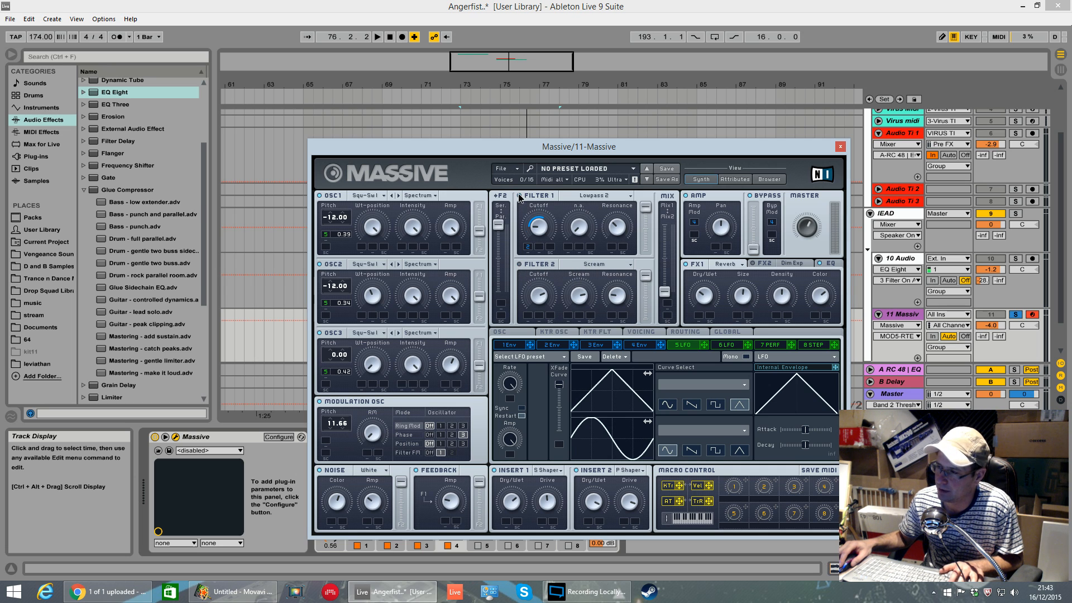
pyautogui.press('space')
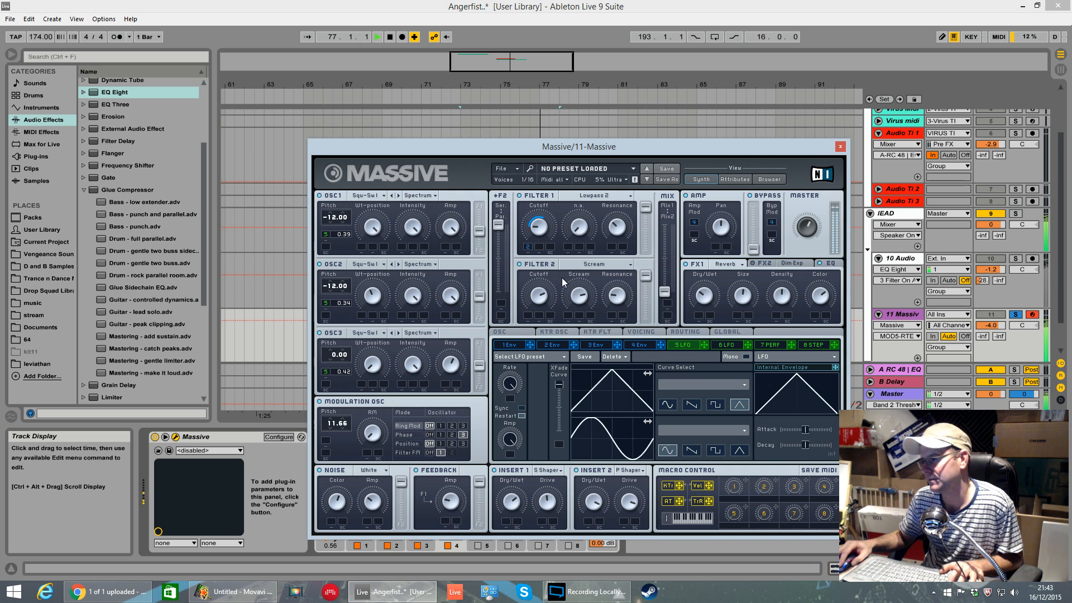
pyautogui.press('space')
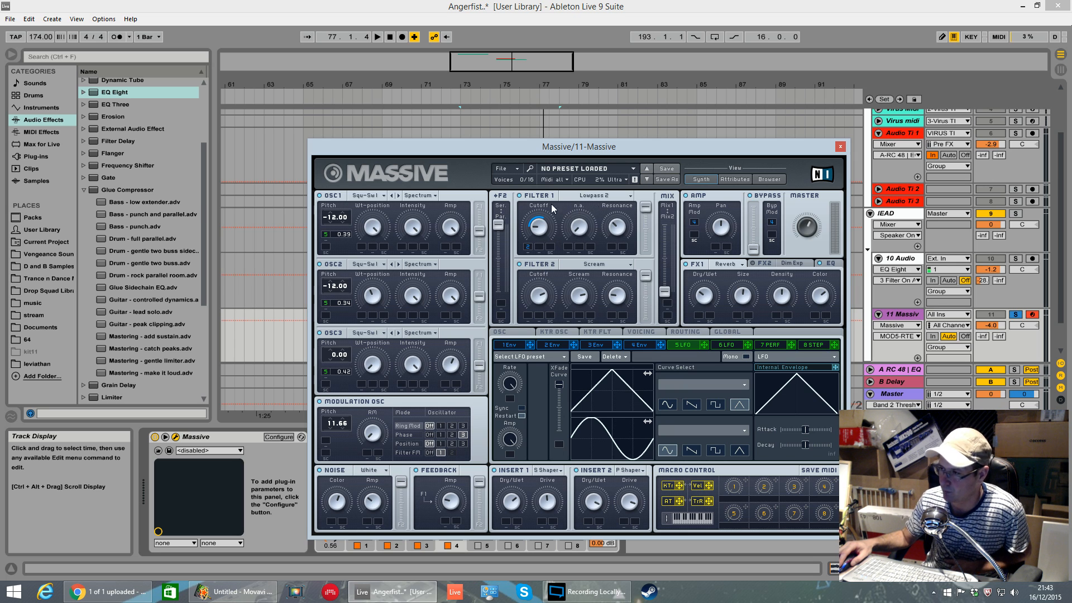
pyautogui.click(554, 345)
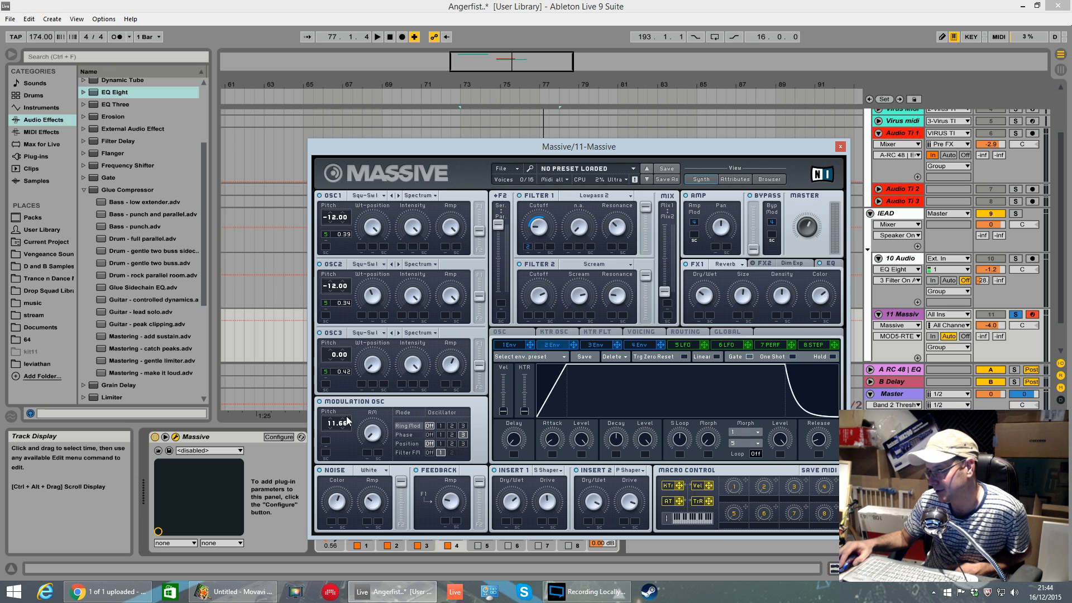
# Examine the RM amount of Massive's modulation oscillator while auditioning the lead.
pyautogui.click(376, 440)
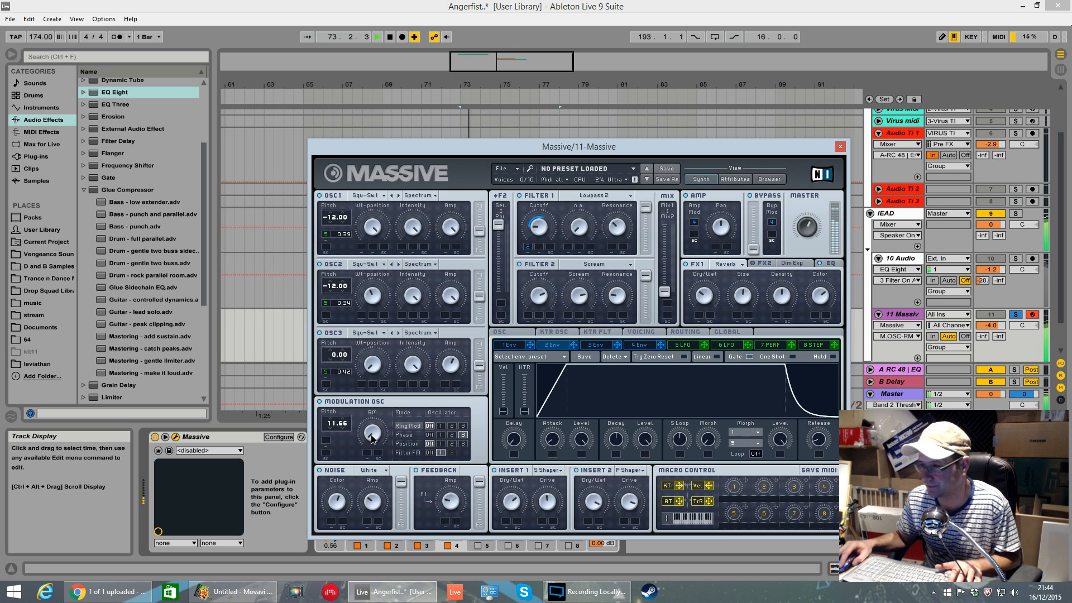
pyautogui.press('space')
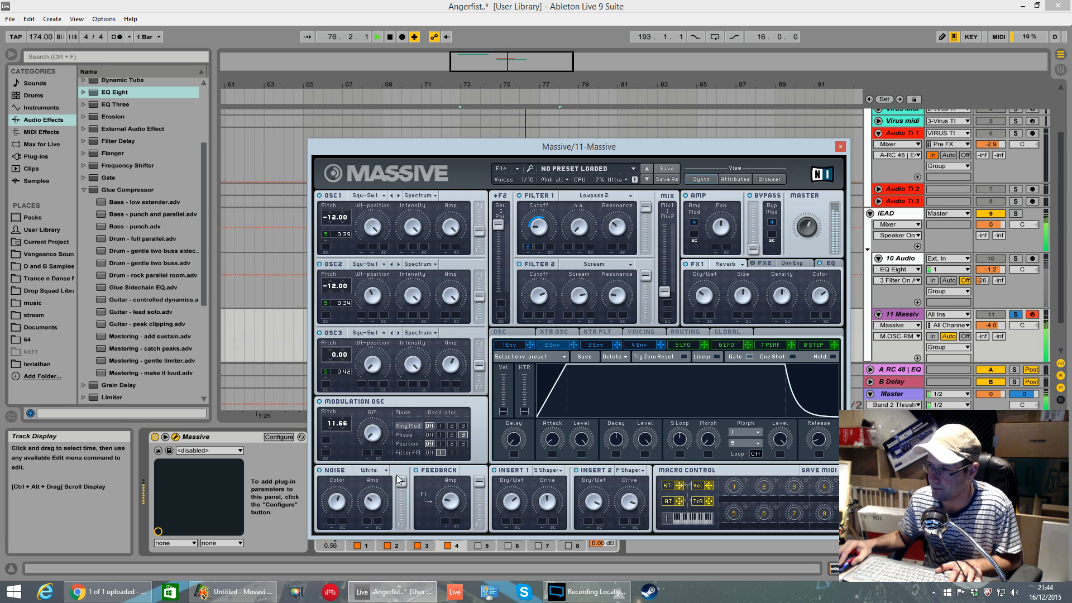
pyautogui.press('space')
pyautogui.press('space')
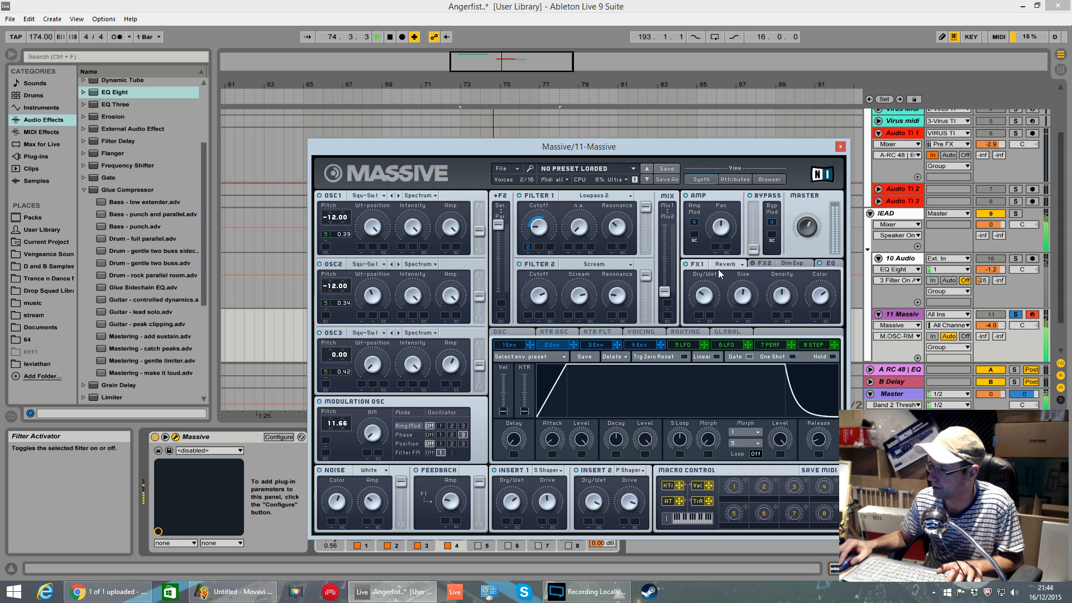
pyautogui.press('space')
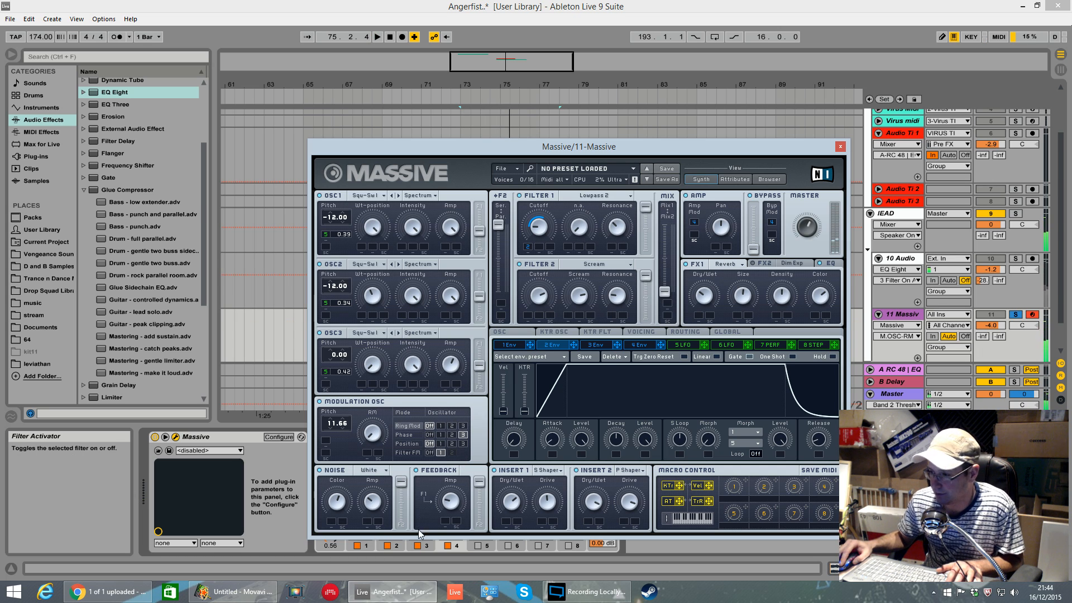
# Examine Massive's Feedback routing fader and Amp amount, and play the lead again.
pyautogui.click(478, 490)
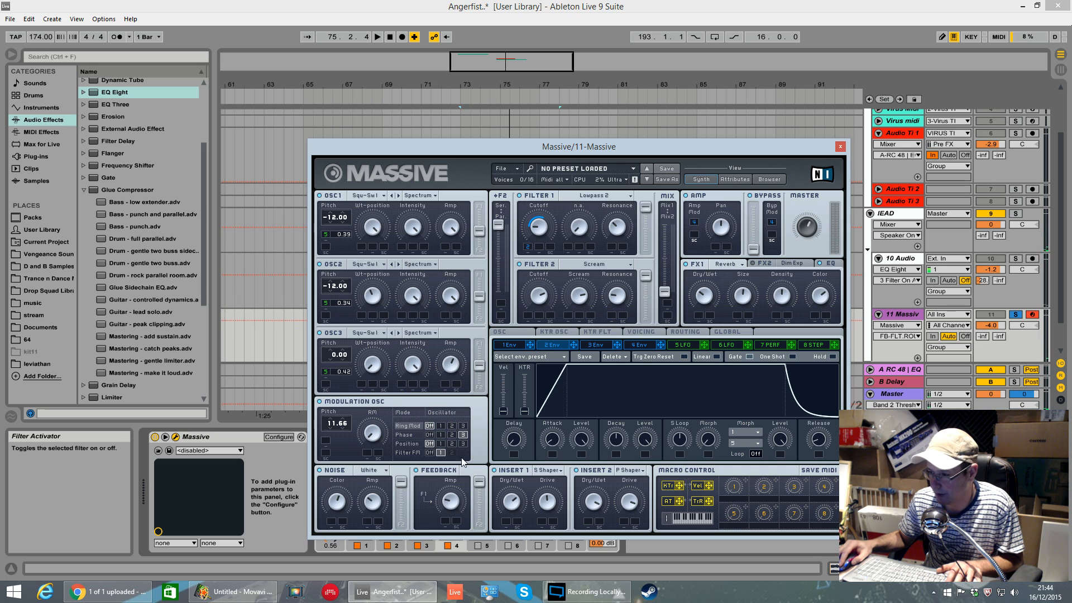
pyautogui.click(449, 500)
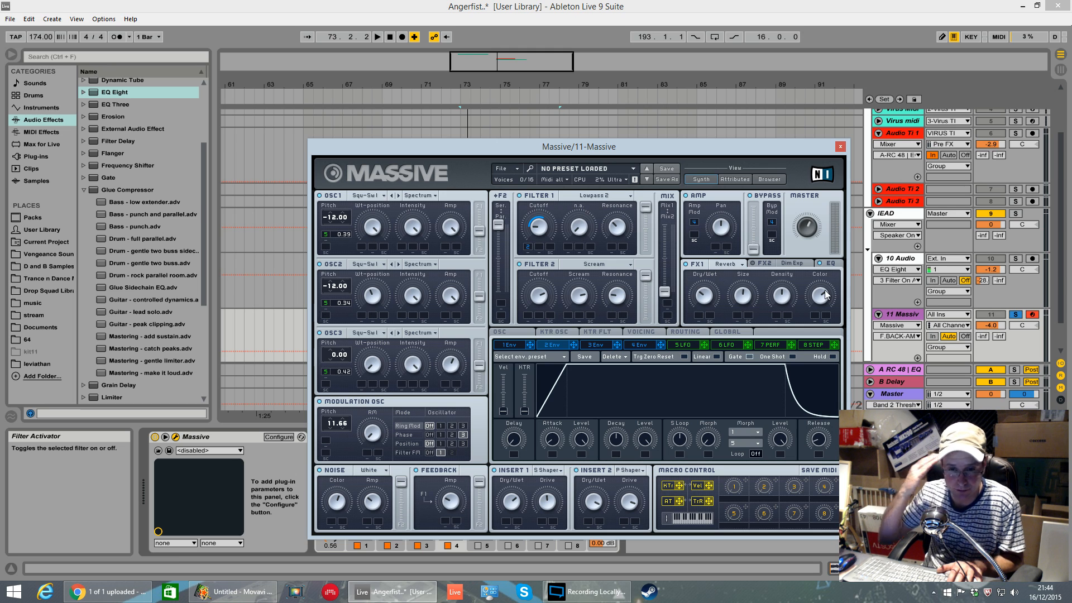
pyautogui.press('space')
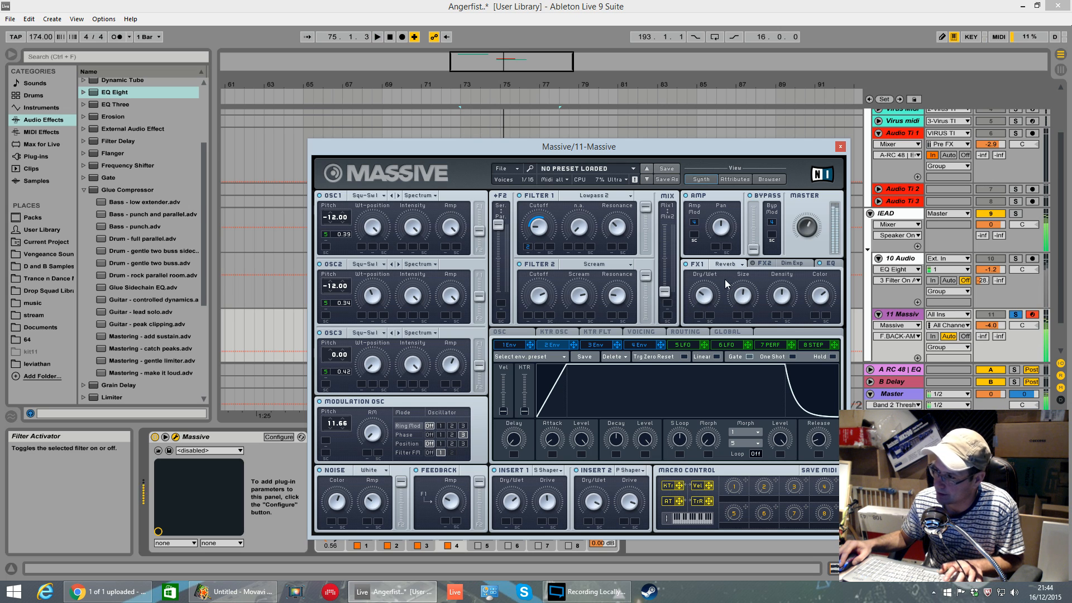
pyautogui.press('space')
# Review the FX1 effect types without changing Reverb, then check its Dry/Wet amount during playback.
pyautogui.click(732, 267)
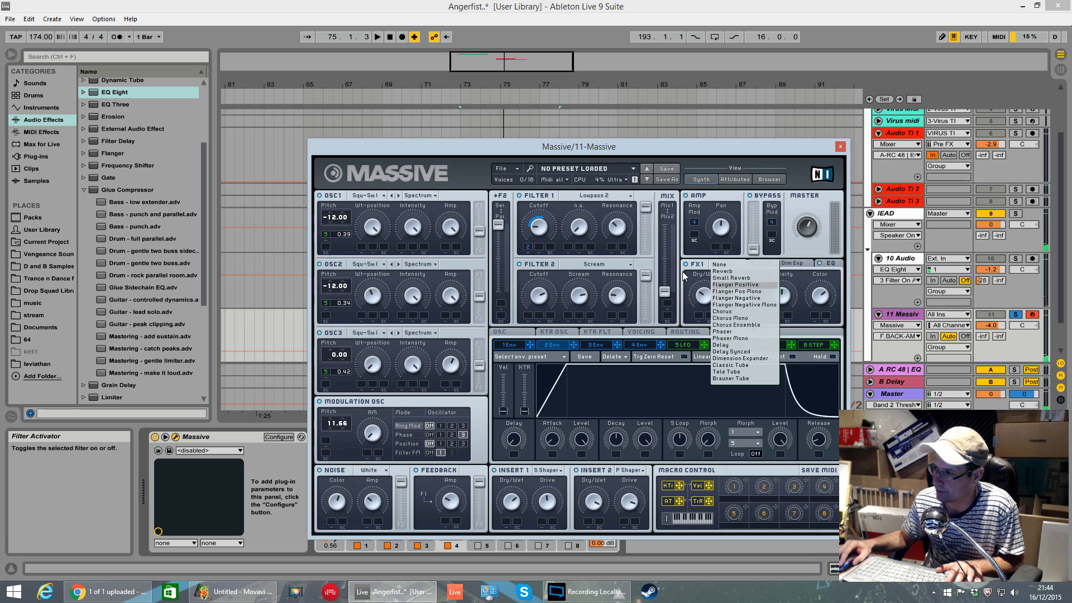
pyautogui.click(712, 291)
pyautogui.click(711, 293)
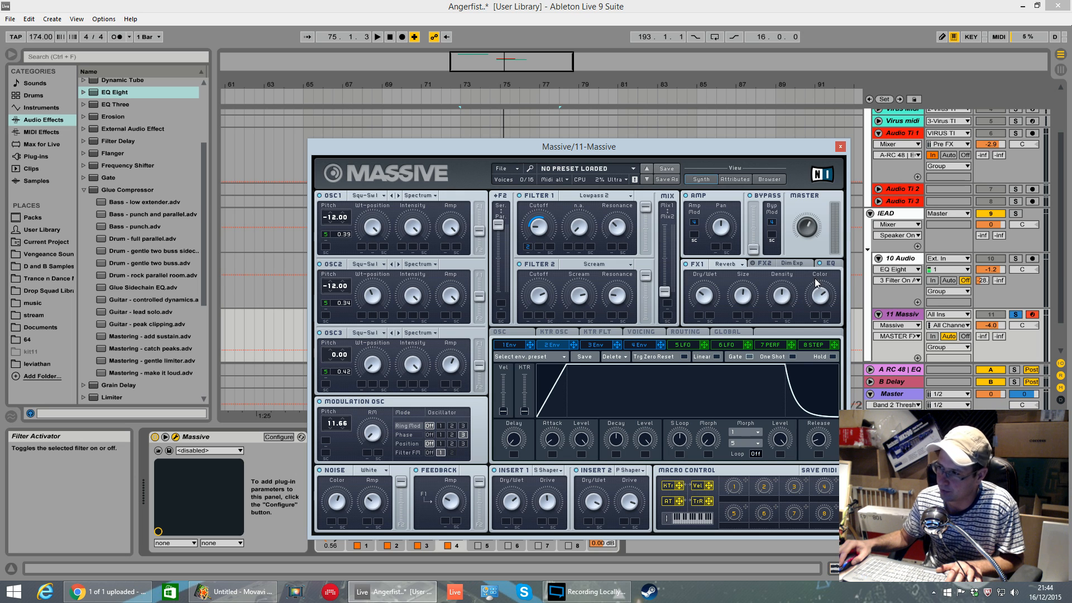
pyautogui.press('space')
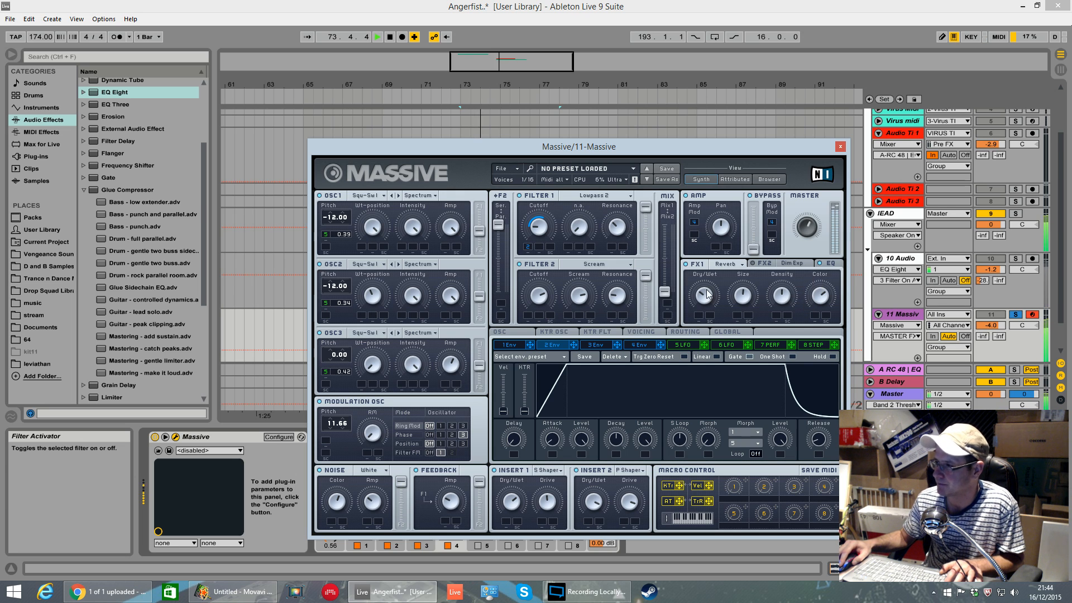
pyautogui.press('space')
# Set Massive's voicing to 2 unisono voices, and turn on Pitch Cutoff spread with a slight amount during playback.
pyautogui.click(693, 333)
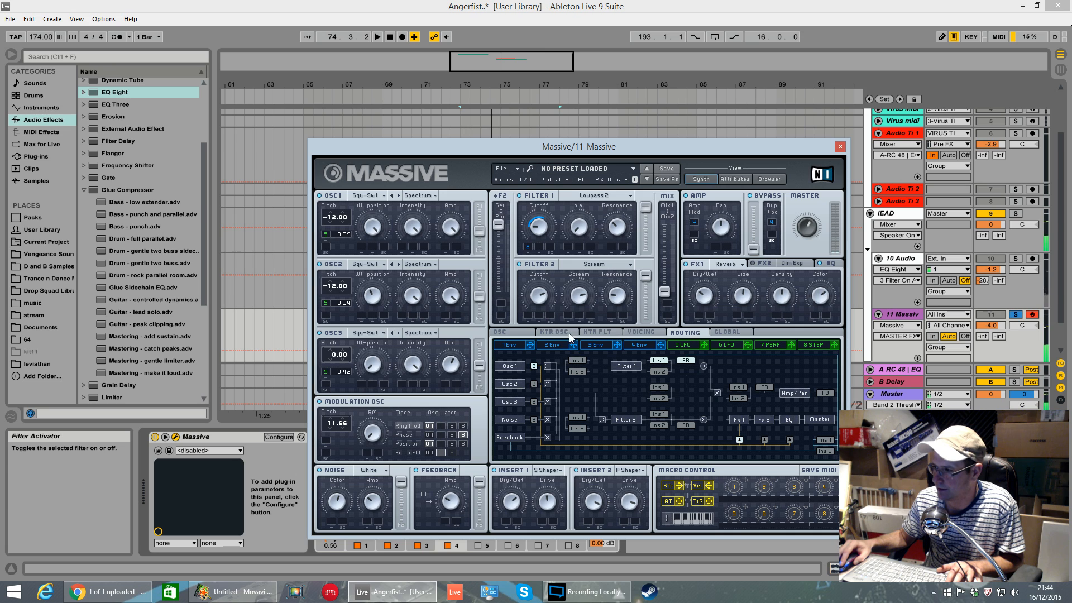
pyautogui.click(505, 330)
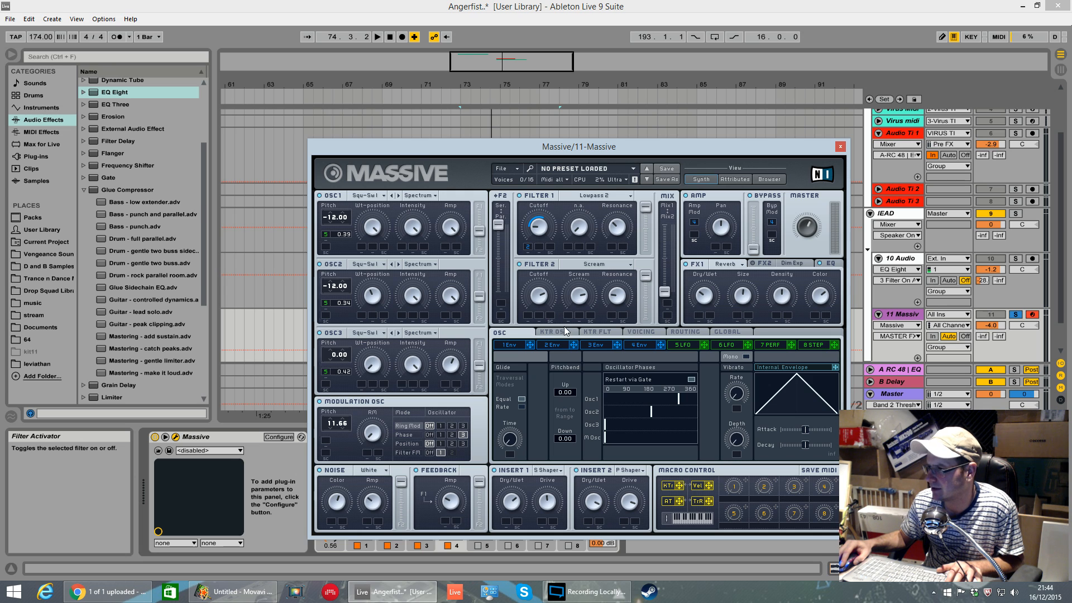
pyautogui.click(639, 333)
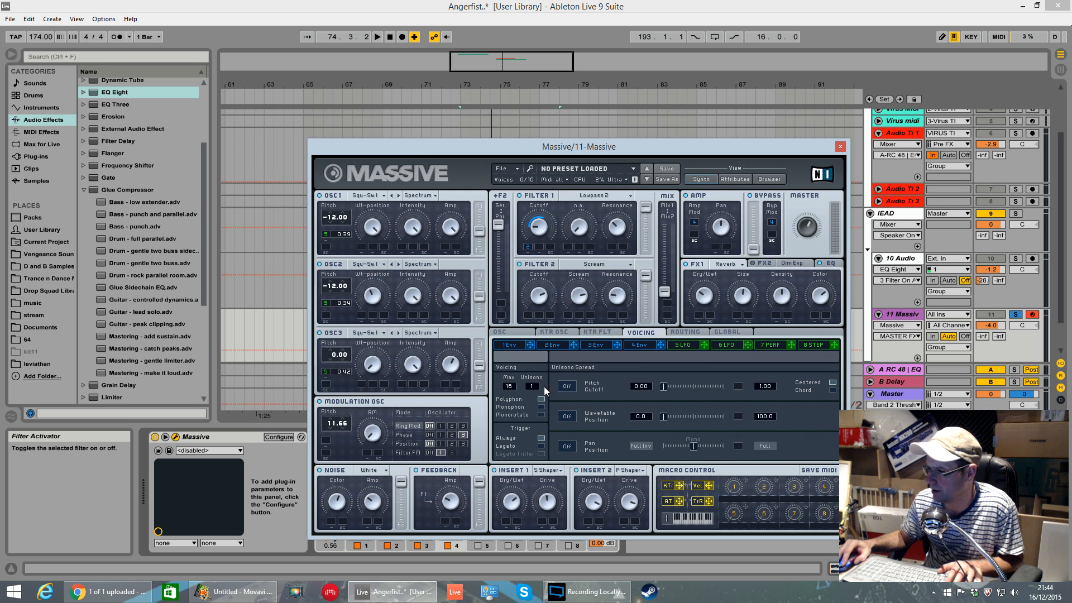
pyautogui.press('space')
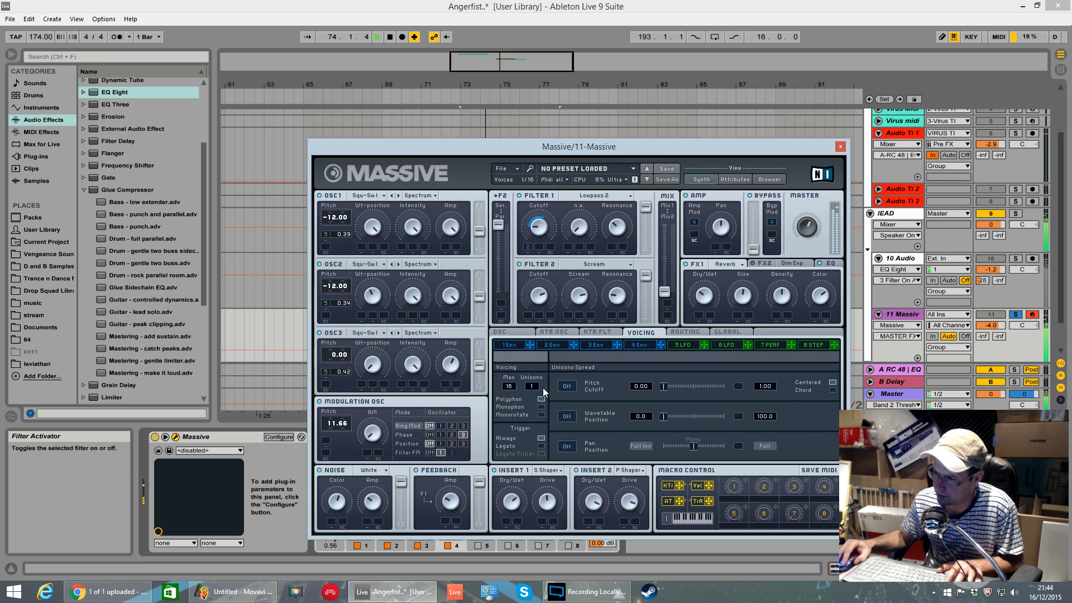
pyautogui.moveTo(531, 386); pyautogui.dragTo(531, 380)
pyautogui.click(567, 387)
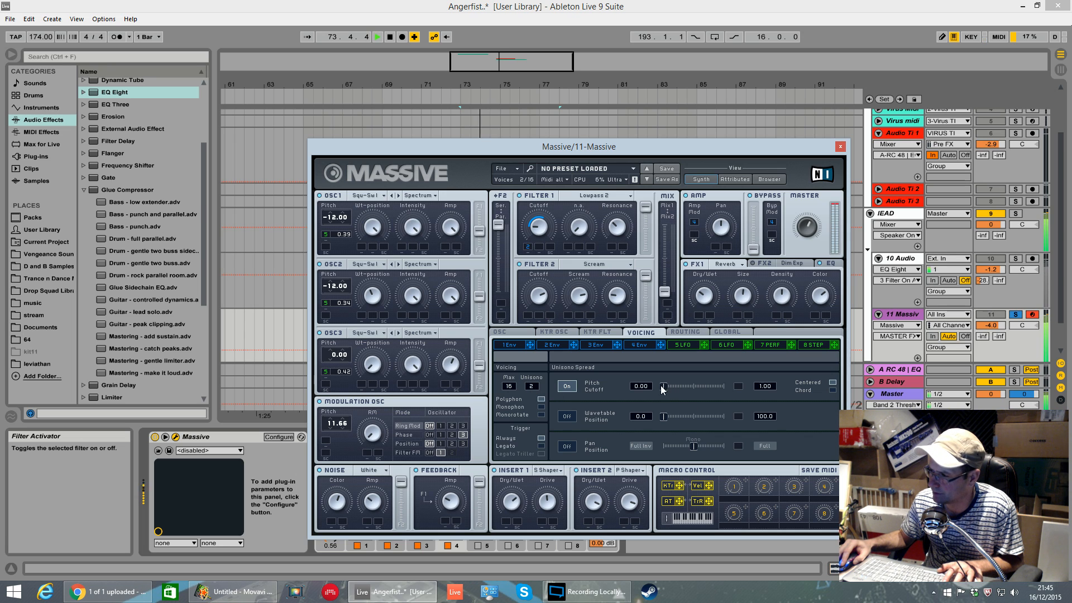
pyautogui.moveTo(663, 389)
pyautogui.mouseDown()
pyautogui.moveTo(679, 390)
pyautogui.moveTo(669, 390)
pyautogui.mouseUp()
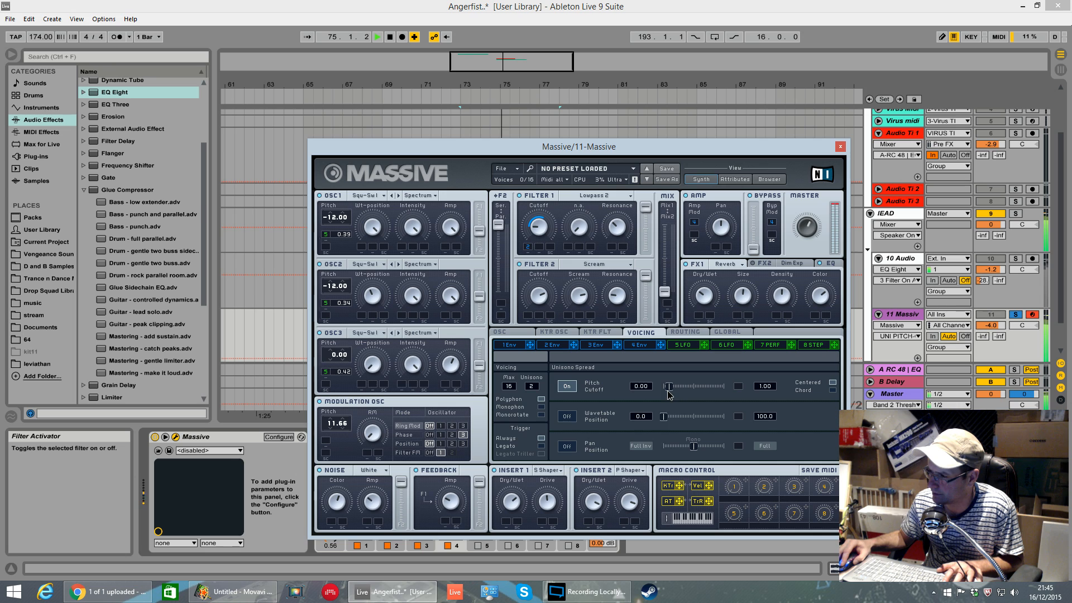
# Turn on the unison Pan Position spread at Full and reduce the Pitch Cutoff spread slightly while listening.
pyautogui.click(573, 447)
pyautogui.moveTo(694, 447); pyautogui.dragTo(739, 448)
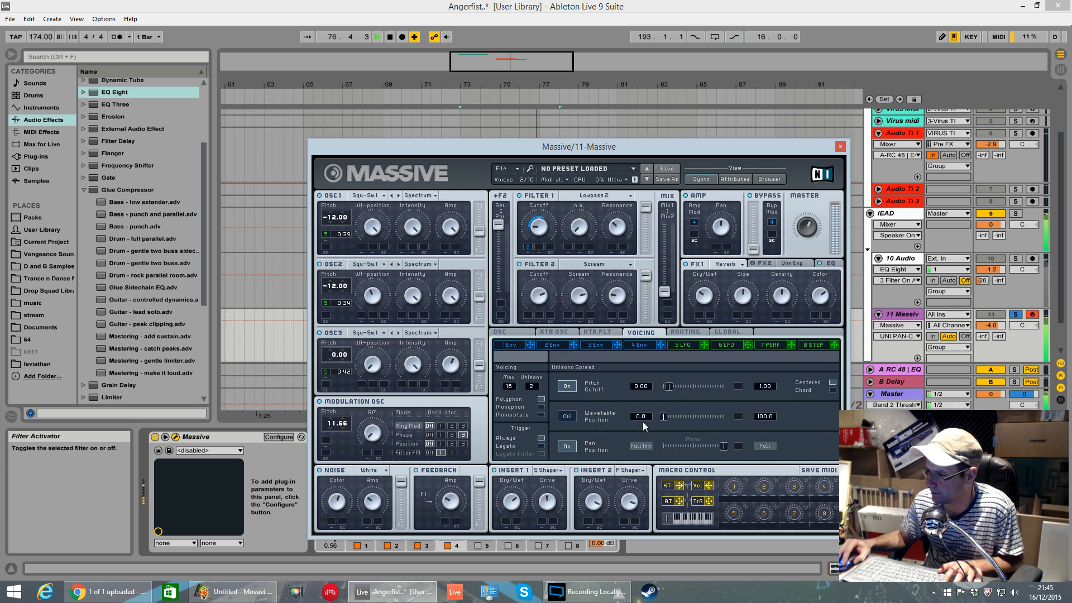
pyautogui.moveTo(668, 390); pyautogui.dragTo(666, 390)
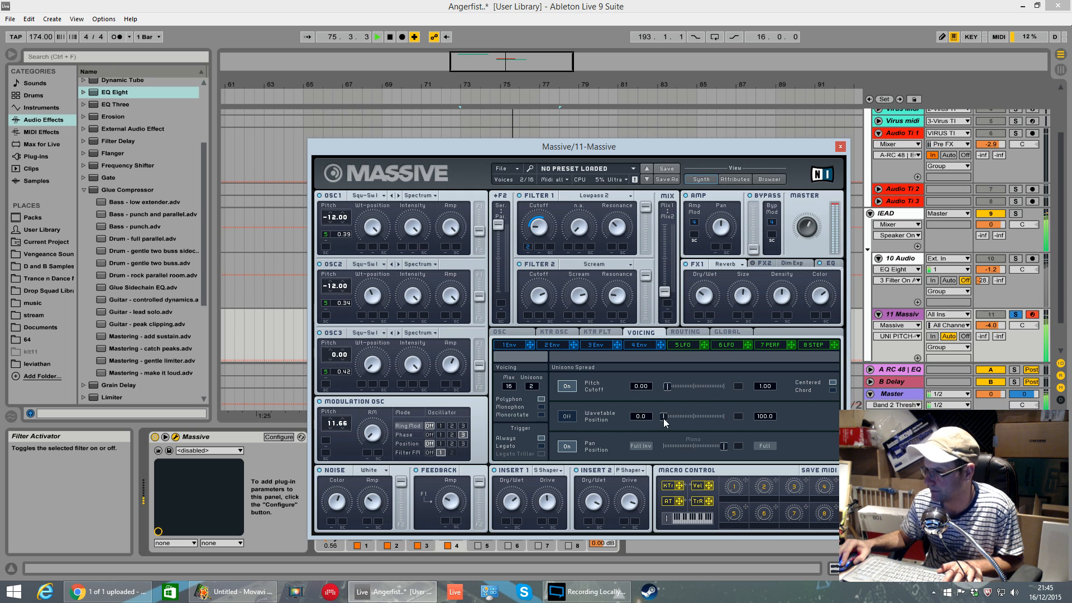
pyautogui.press('space')
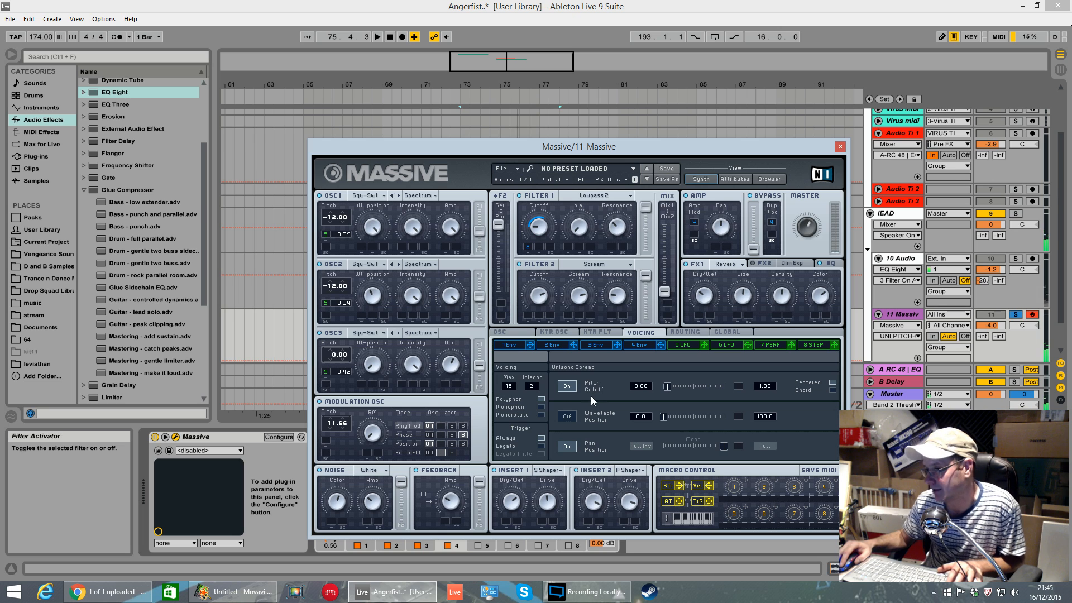
# Audition a wider Pitch Cutoff spread, settle it at a small amount, and fine-tune the Pan Position spread near Full.
pyautogui.press('space')
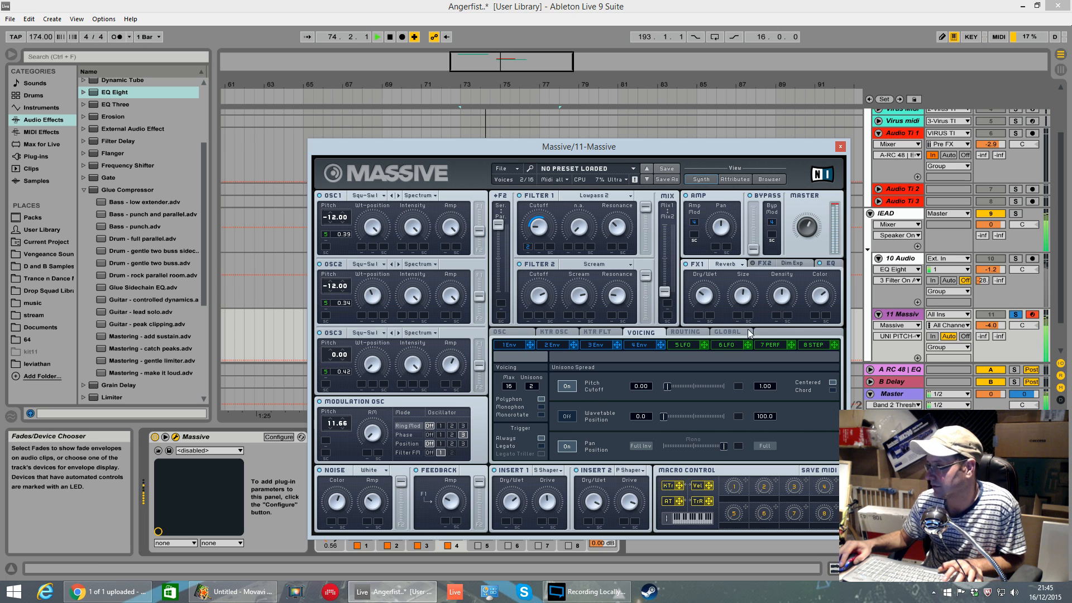
pyautogui.press('space')
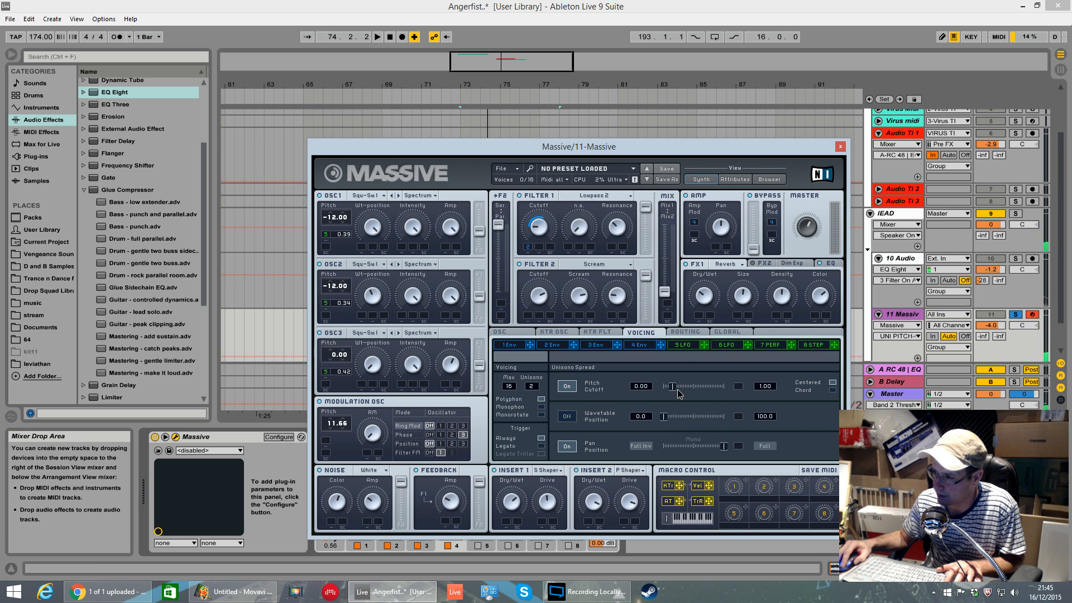
pyautogui.moveTo(674, 393); pyautogui.dragTo(677, 393)
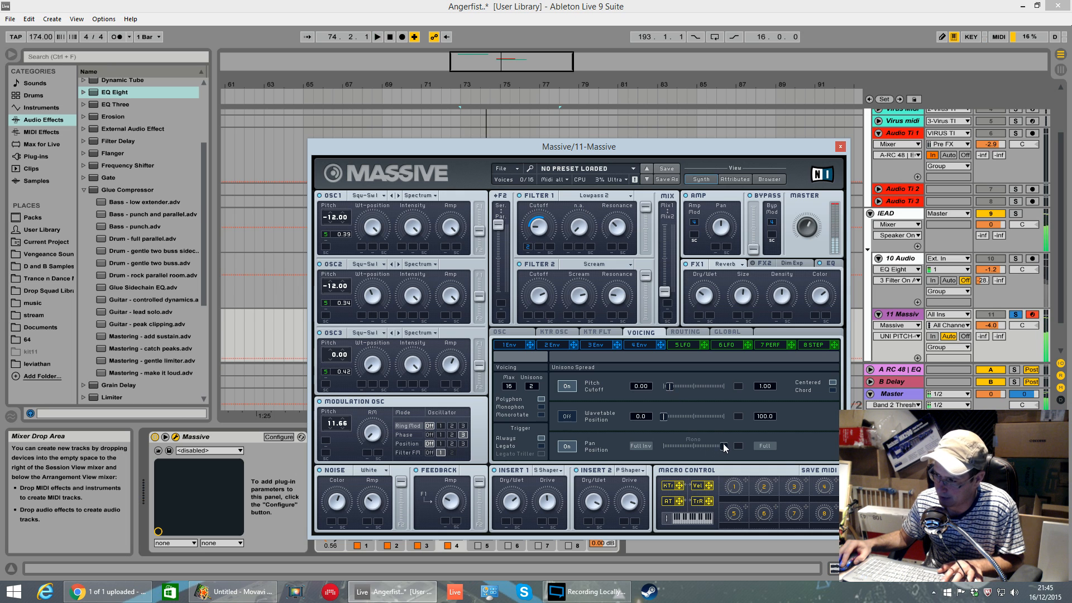
pyautogui.press('space')
pyautogui.moveTo(716, 444)
pyautogui.mouseDown()
pyautogui.moveTo(696, 446)
pyautogui.moveTo(723, 446)
pyautogui.mouseUp()
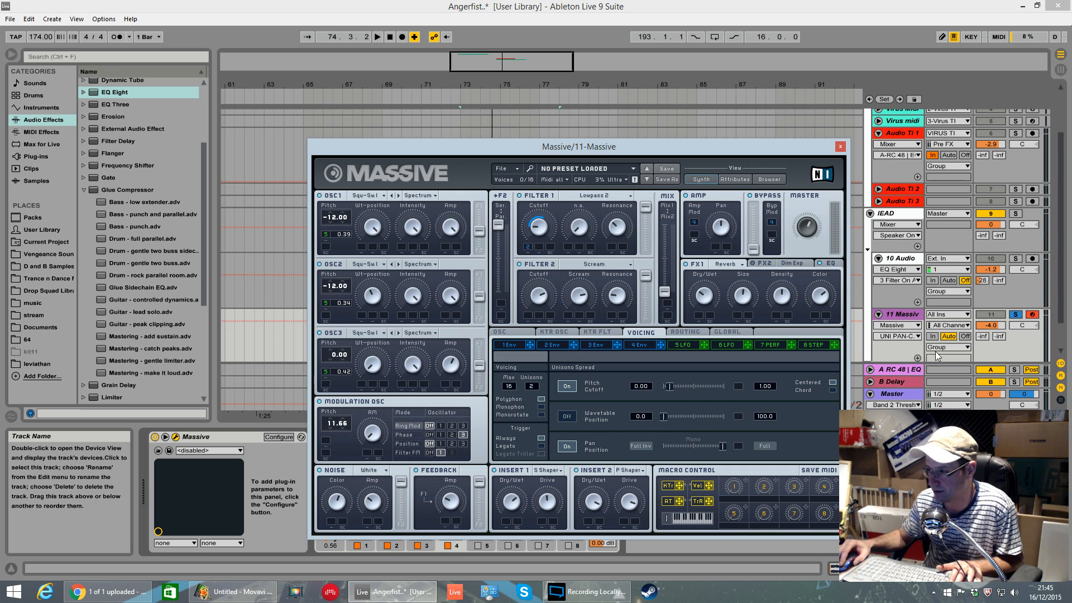
# Adjust the oscillator phases by ear, placing Osc 1 near the 360 end and Osc 2 around 180.
pyautogui.click(522, 334)
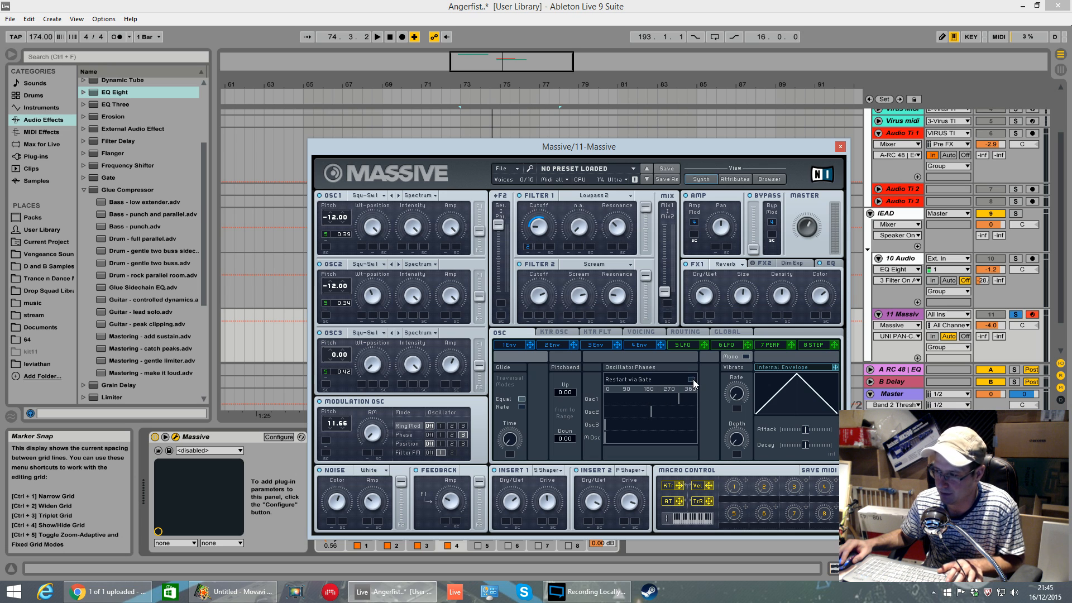
pyautogui.press('space')
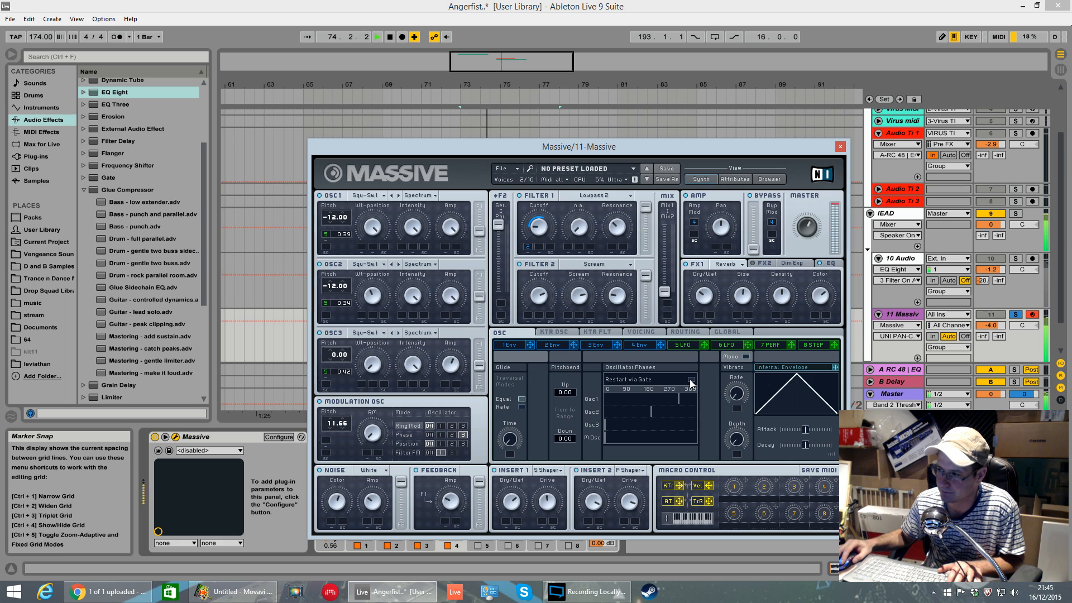
pyautogui.moveTo(650, 407)
pyautogui.mouseDown()
pyautogui.moveTo(624, 409)
pyautogui.moveTo(694, 400)
pyautogui.moveTo(614, 403)
pyautogui.moveTo(649, 403)
pyautogui.mouseUp()
pyautogui.press('space')
pyautogui.press('space')
pyautogui.press('space')
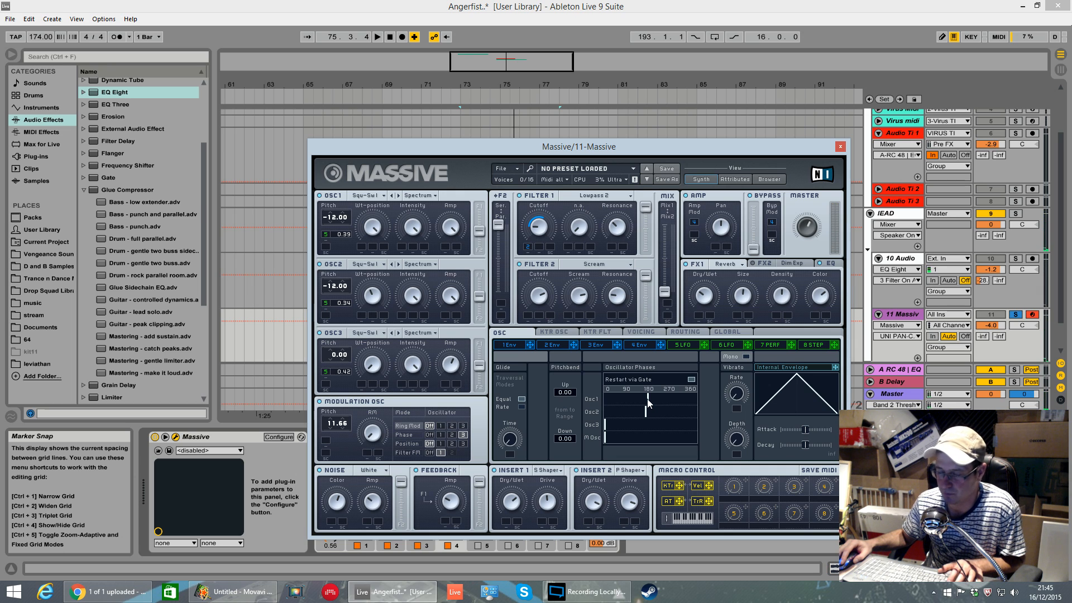
pyautogui.press('space')
pyautogui.moveTo(649, 401)
pyautogui.mouseDown()
pyautogui.moveTo(686, 401)
pyautogui.moveTo(621, 416)
pyautogui.moveTo(648, 415)
pyautogui.mouseUp()
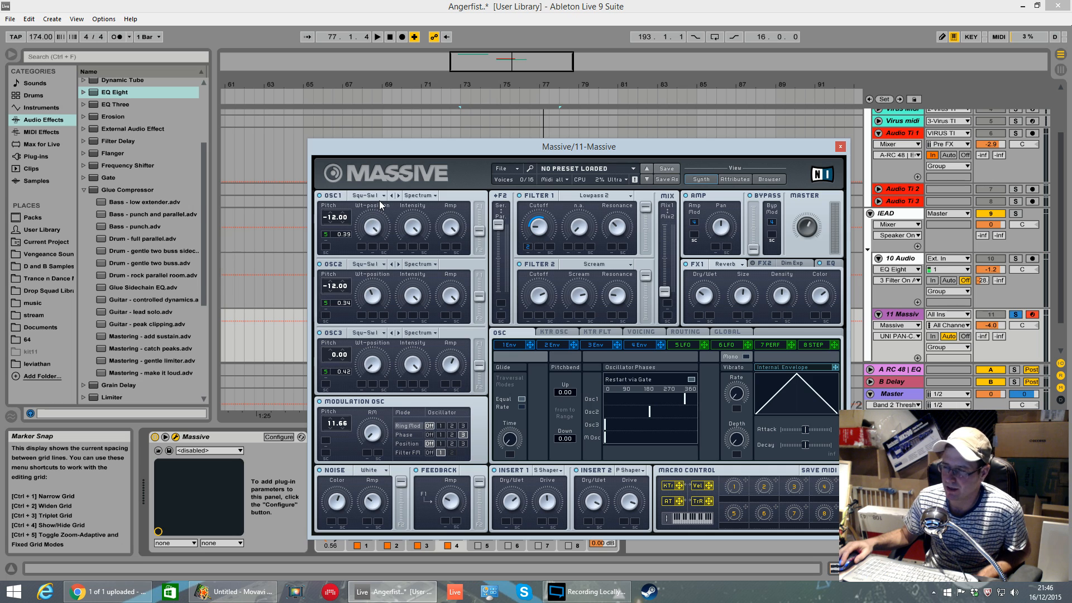
# Check OSC2's Wt-position, show Massive's signal routing, and bypass Insert 1 while the lead plays.
pyautogui.click(374, 298)
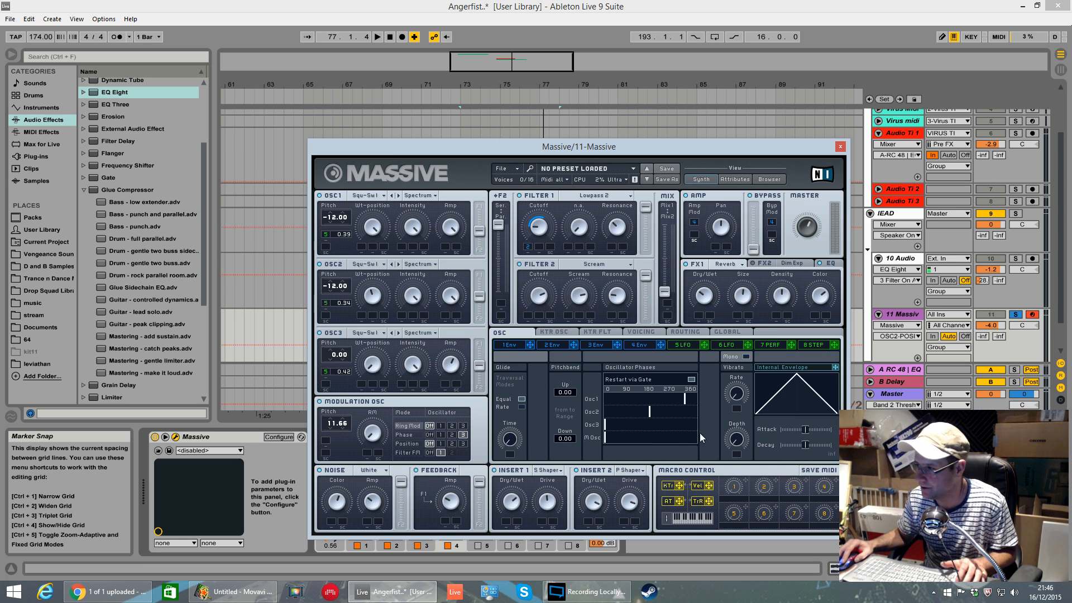
pyautogui.click(685, 331)
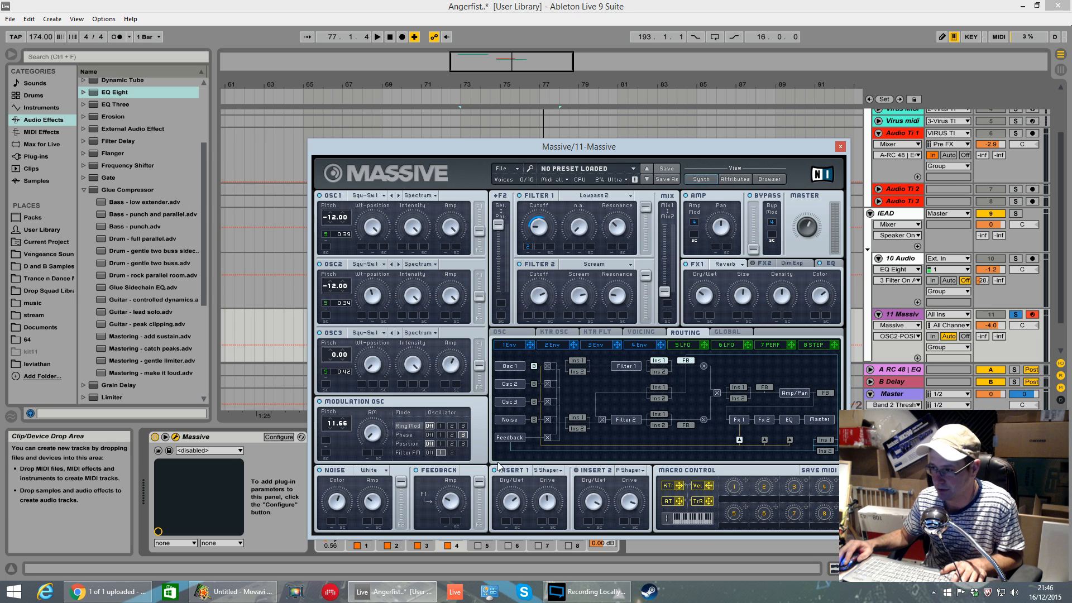
pyautogui.press('space')
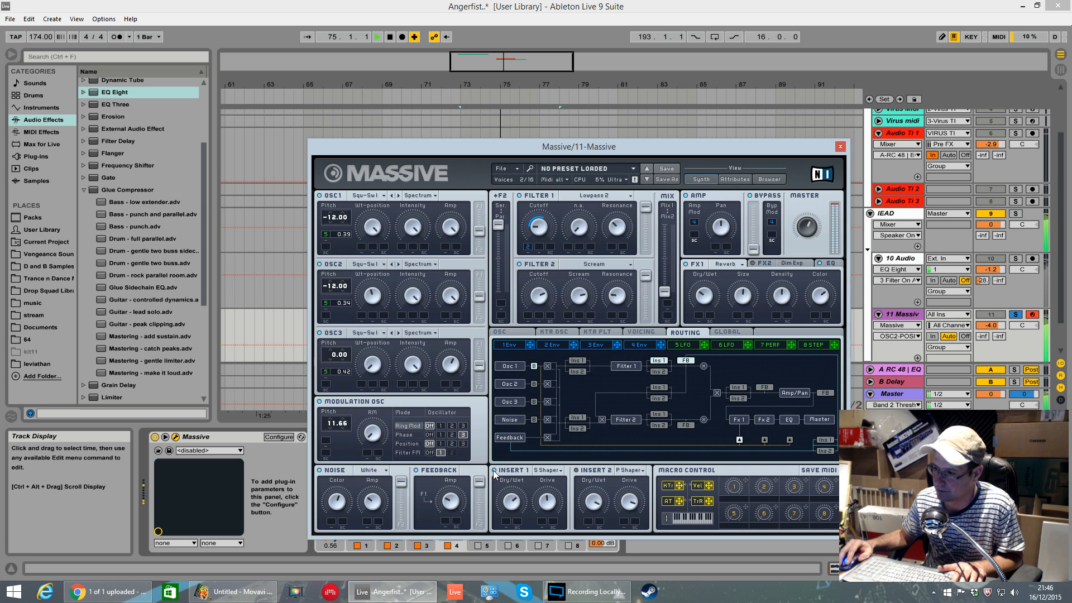
pyautogui.click(494, 470)
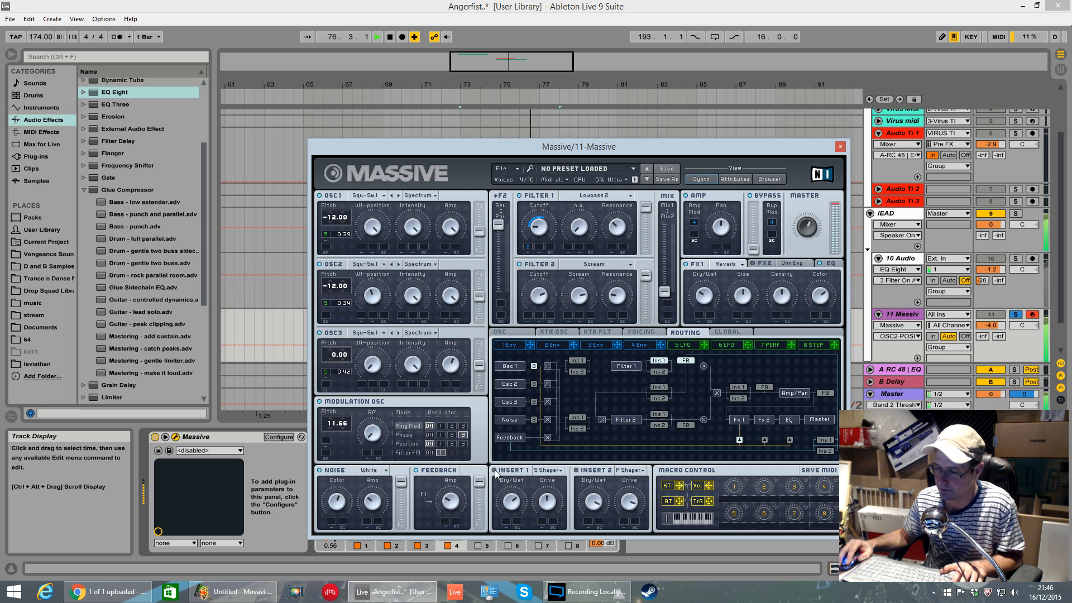
# Compare the lead with Insert 1 bypassed and enabled during playback, leaving the insert enabled.
pyautogui.press('space')
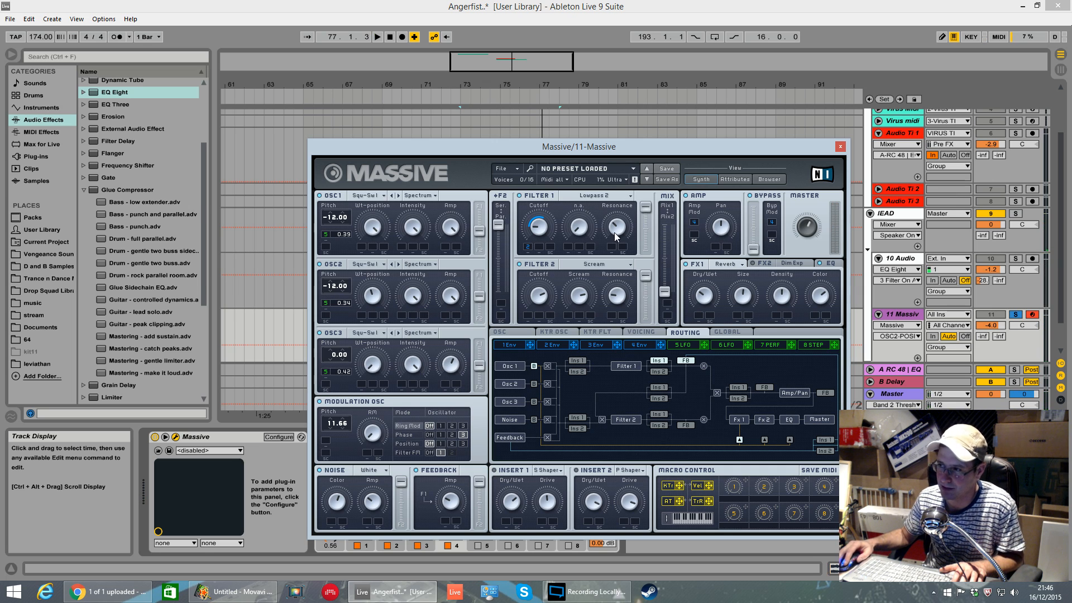
pyautogui.press('space')
pyautogui.click(493, 471)
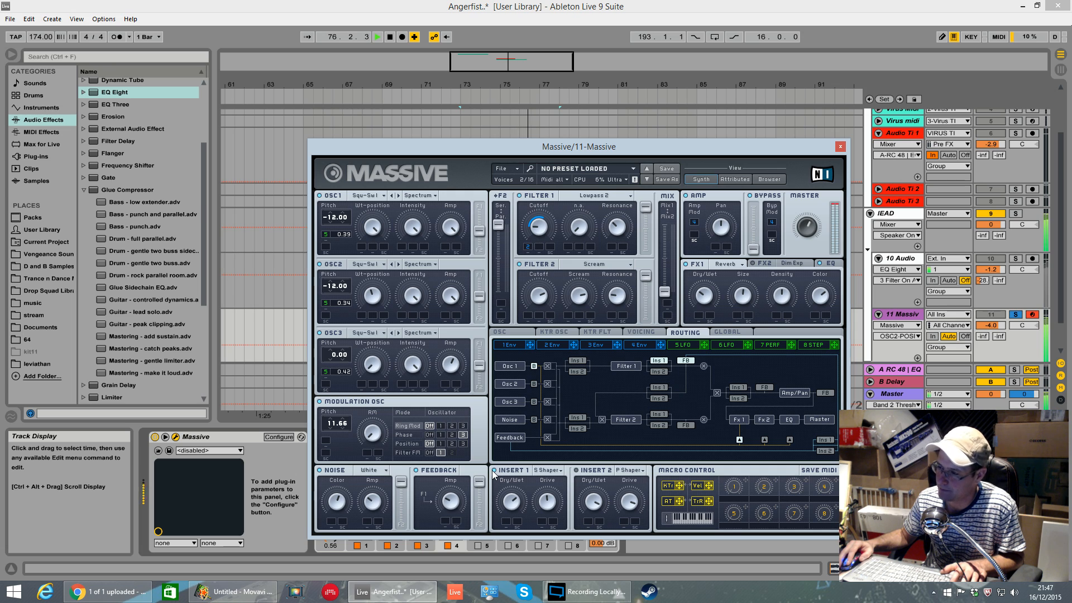
pyautogui.press('space')
pyautogui.click(493, 470)
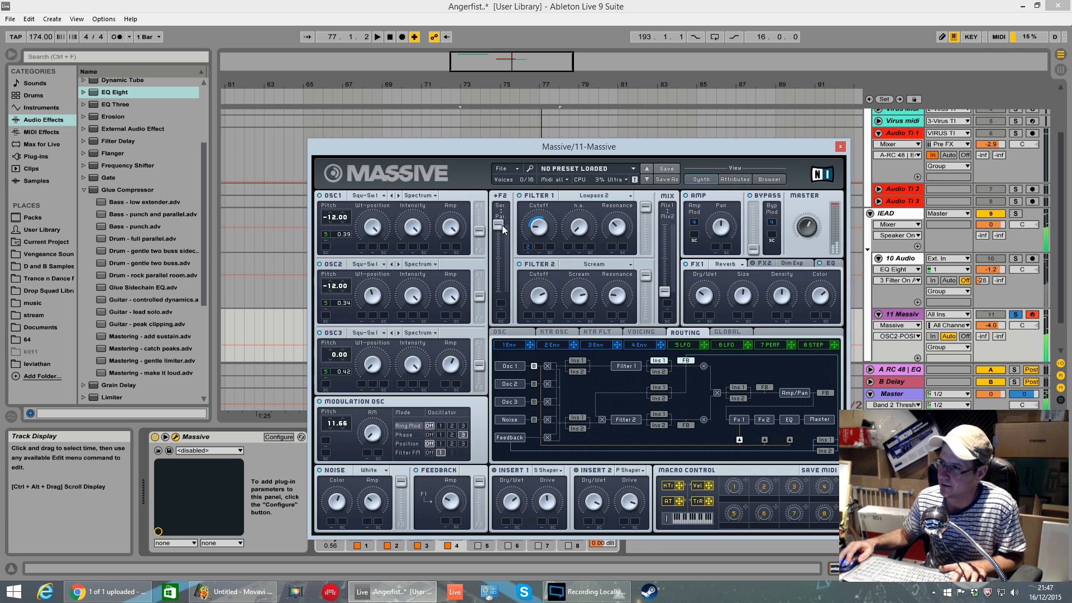
# Point out the Filter 1 and FX1 Reverb switches and the Noise Amp while auditioning the lead.
pyautogui.click(520, 196)
pyautogui.click(687, 264)
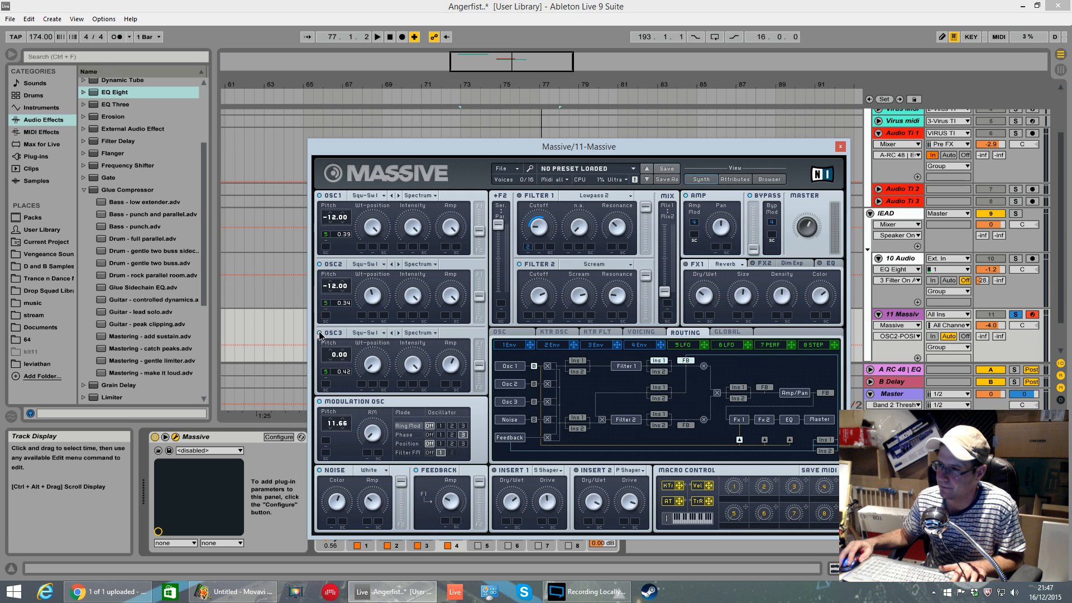
pyautogui.press('space')
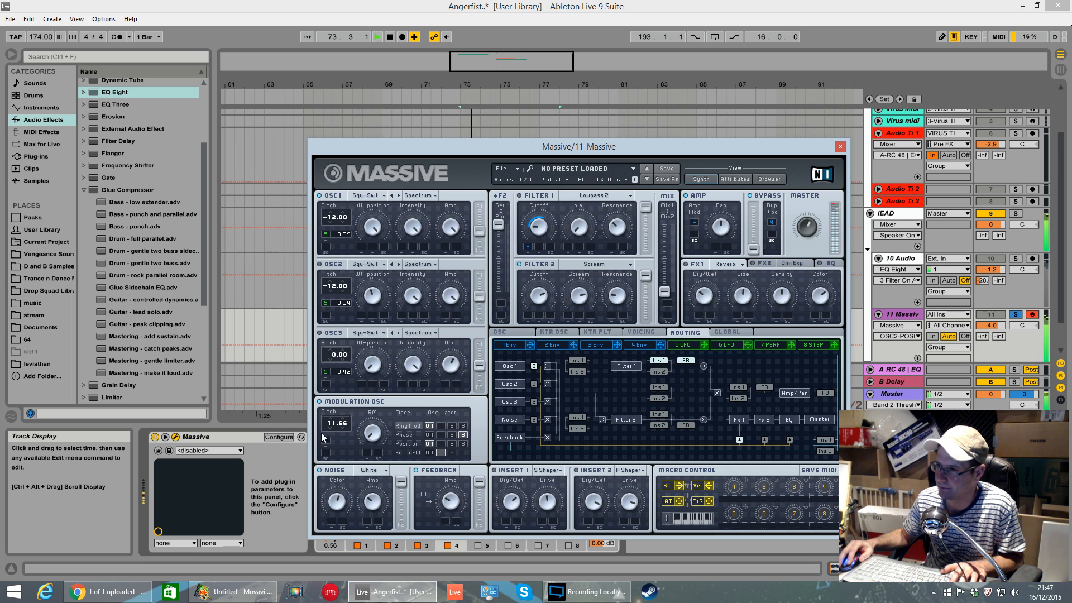
pyautogui.click(370, 505)
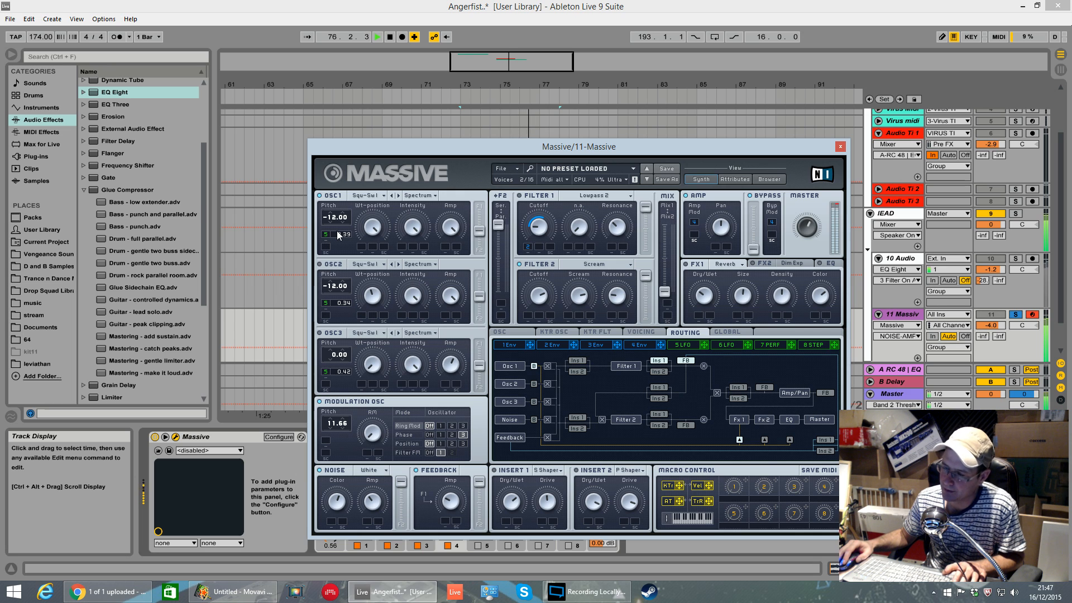
pyautogui.press('space')
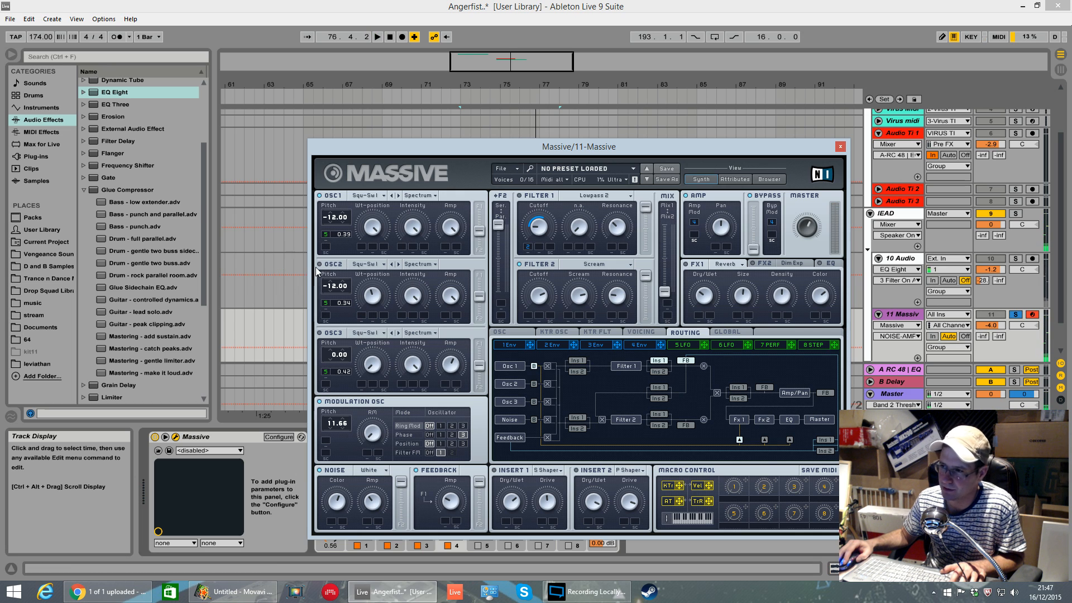
# Audition the lead while checking what OSC2 and OSC3 contribute to the sound.
pyautogui.press('space')
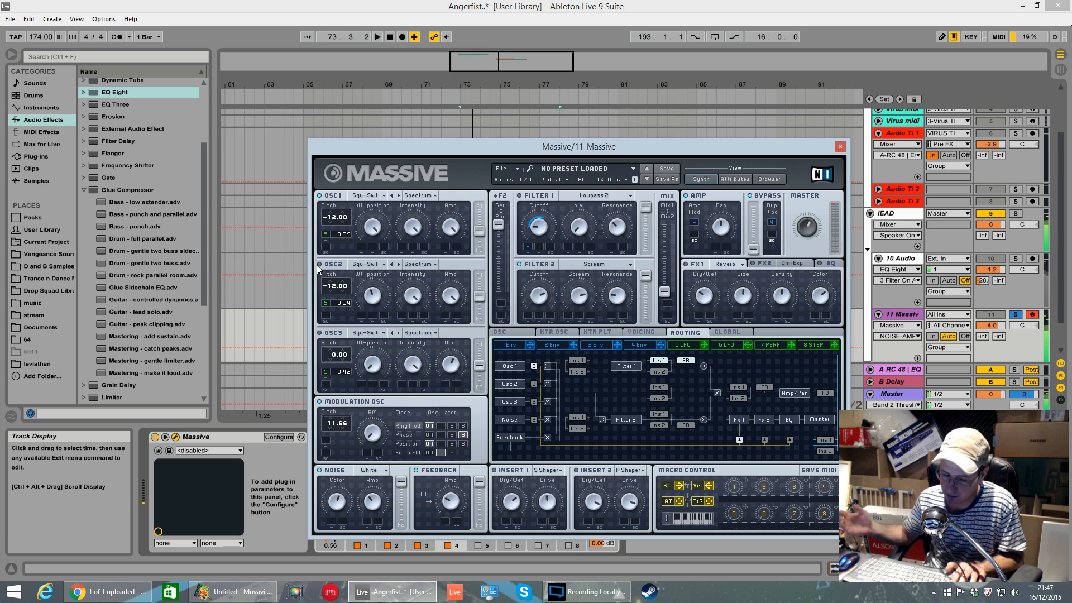
pyautogui.click(319, 265)
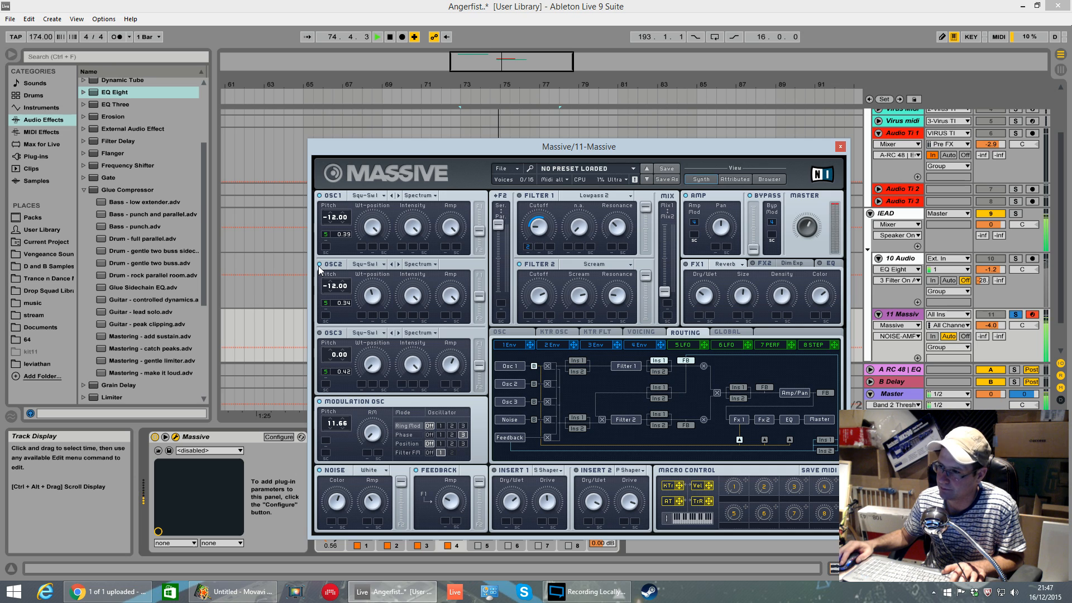
pyautogui.click(318, 334)
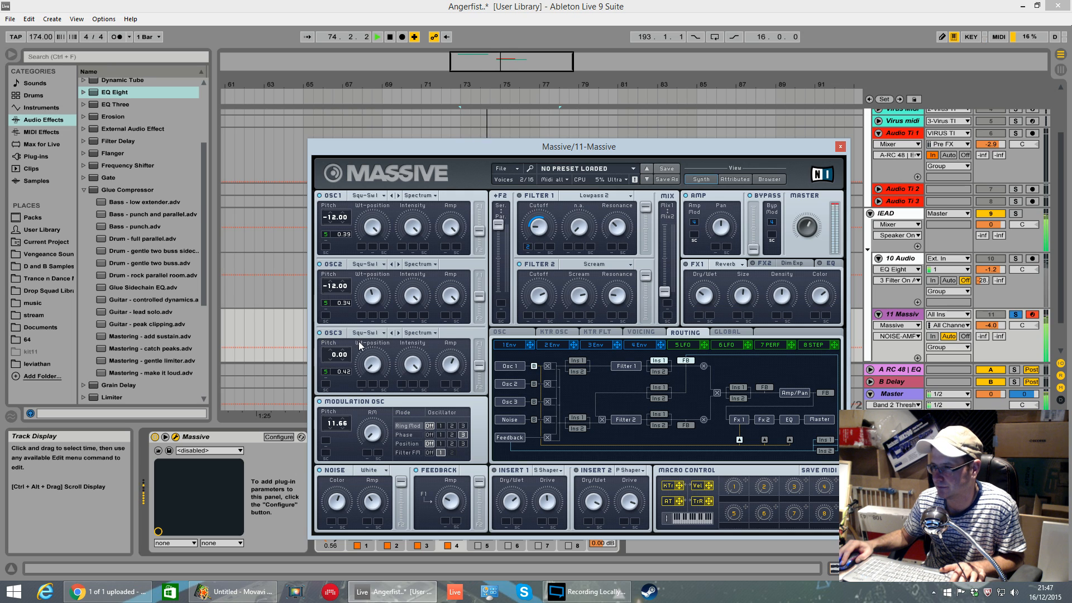
pyautogui.press('space')
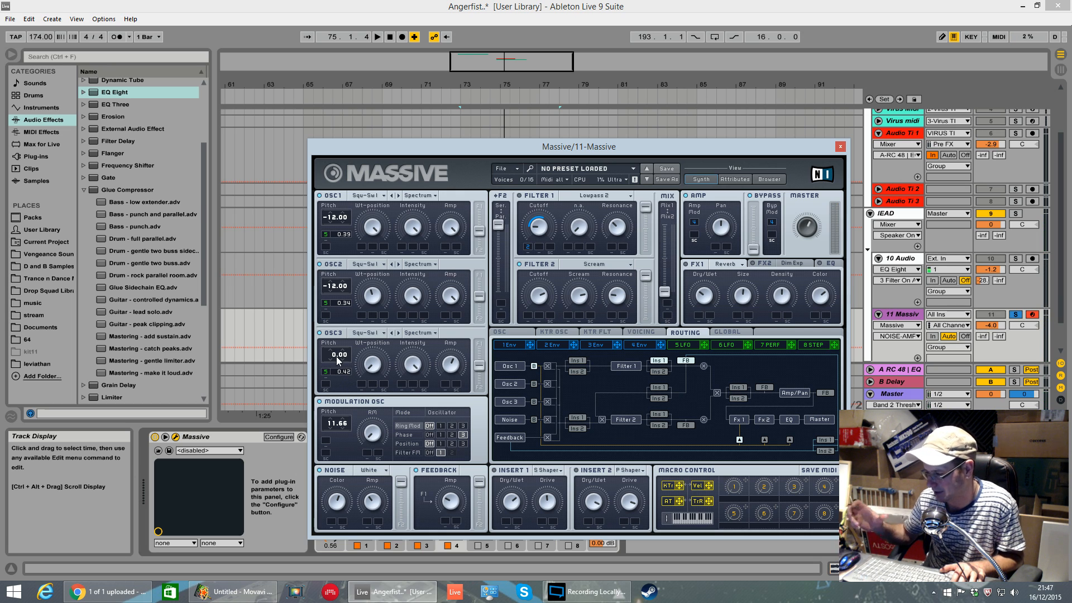
pyautogui.press('space')
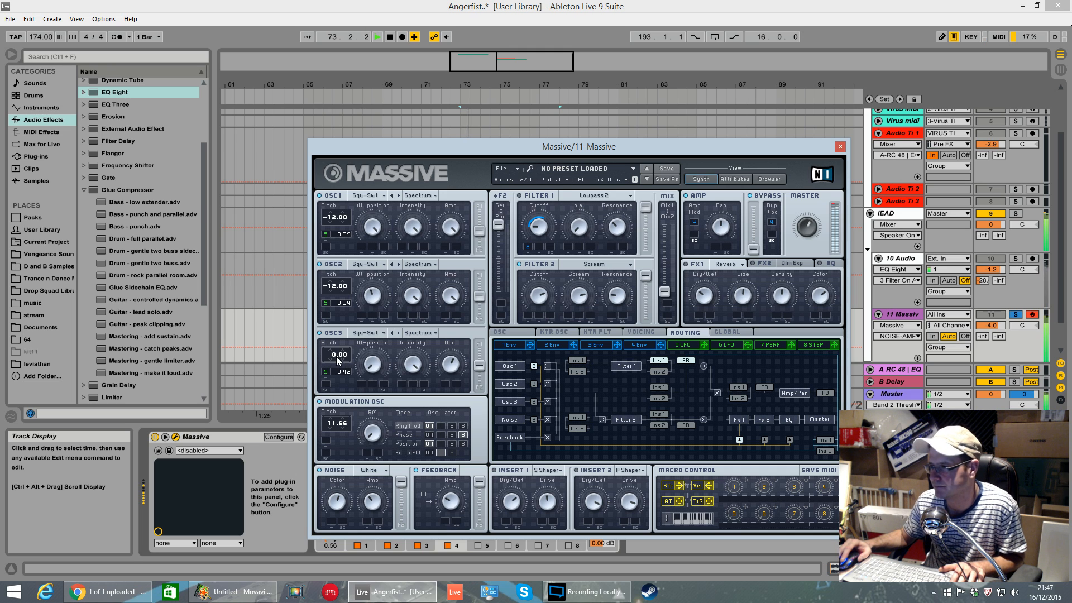
# Inspect the serial/parallel filter fader, OSC1's filter routing fader and the Master volume, replaying the lead.
pyautogui.press('space')
pyautogui.click(501, 225)
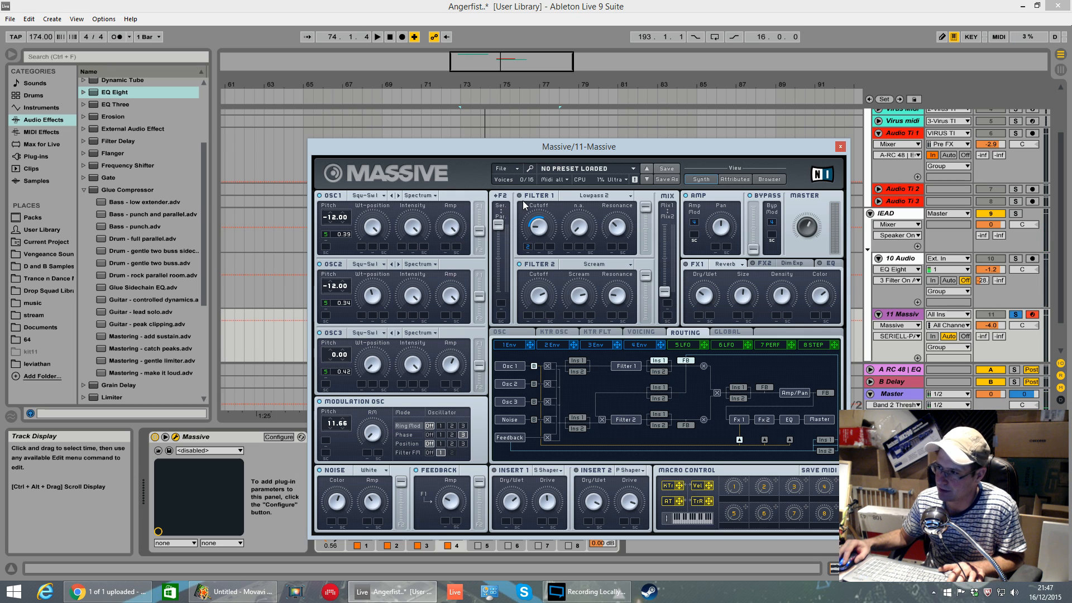
pyautogui.click(480, 230)
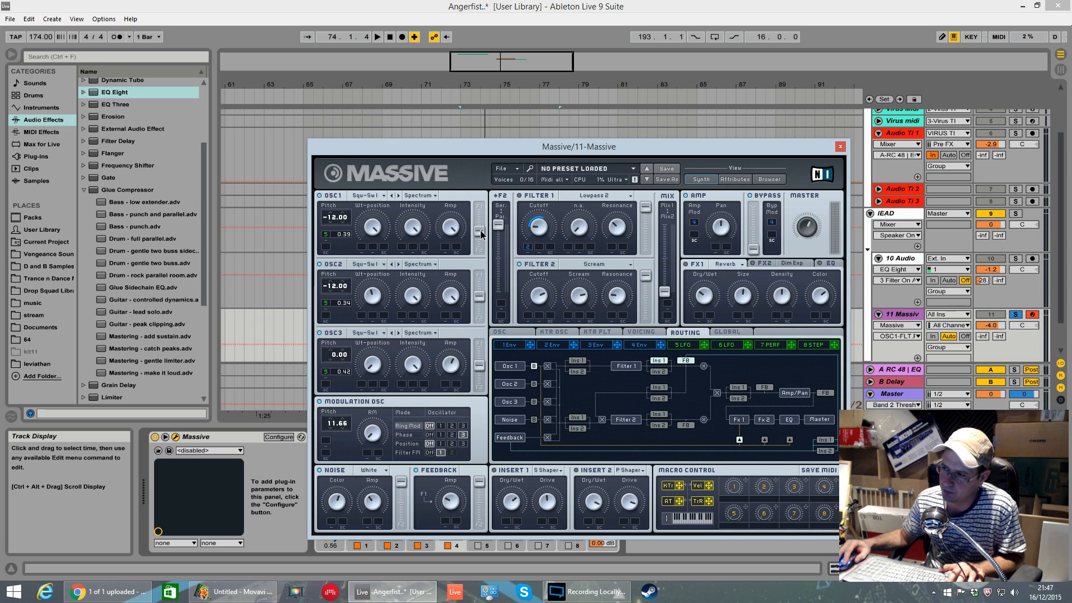
pyautogui.press('space')
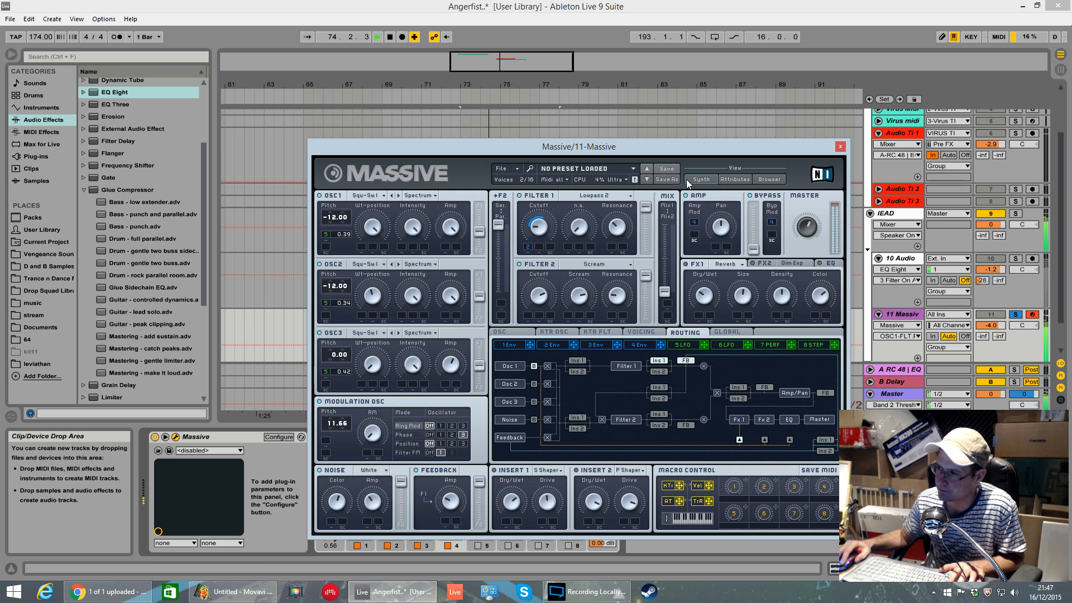
pyautogui.click(813, 232)
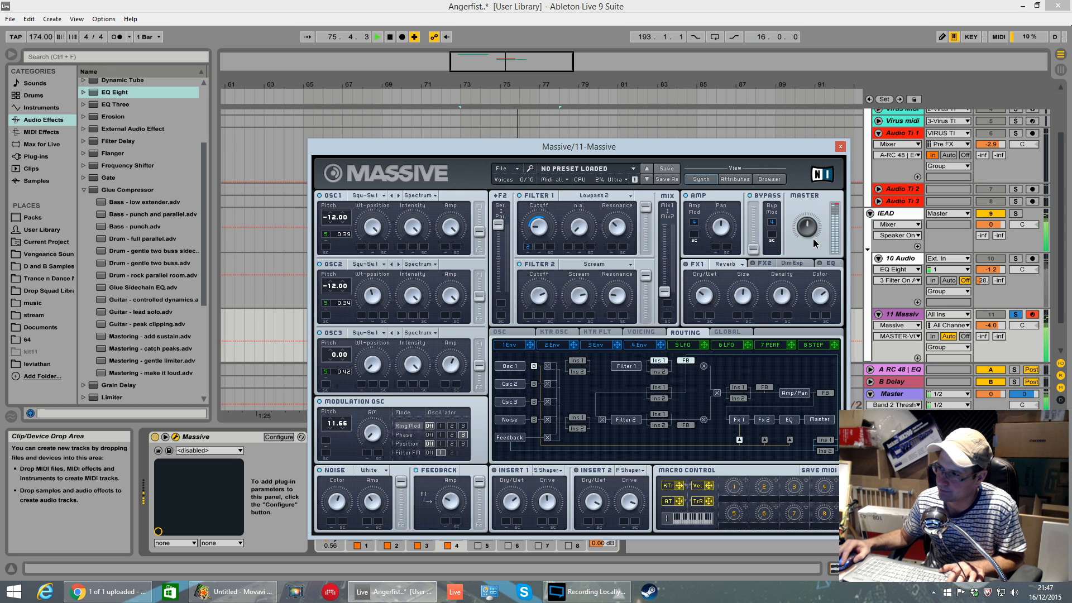
# Audition the lead in short passes while reviewing Filter 2, the FX1 Reverb and Insert 1.
pyautogui.press('space')
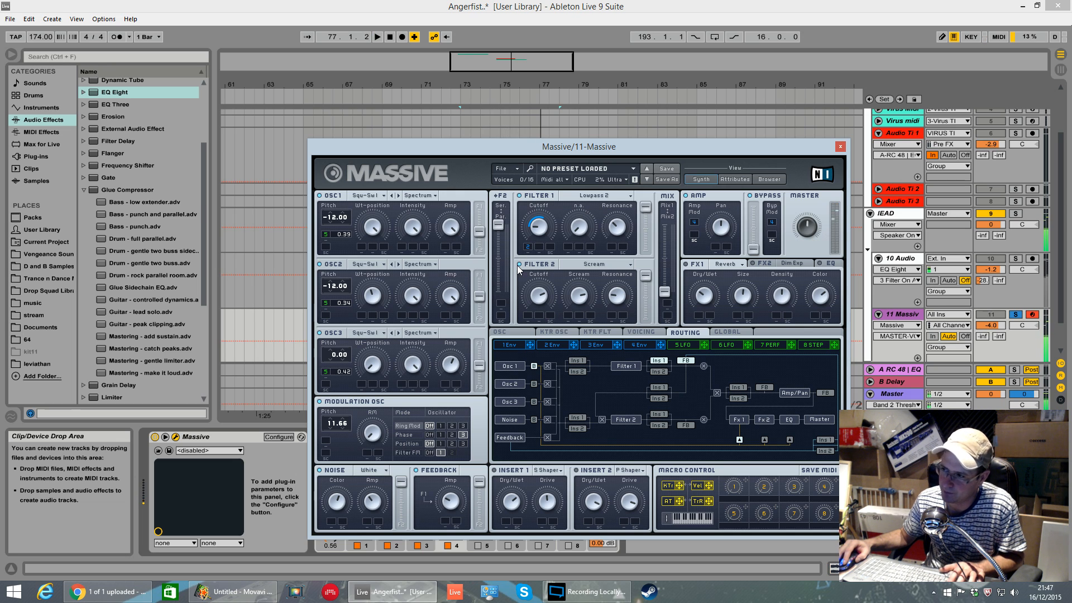
pyautogui.press('space')
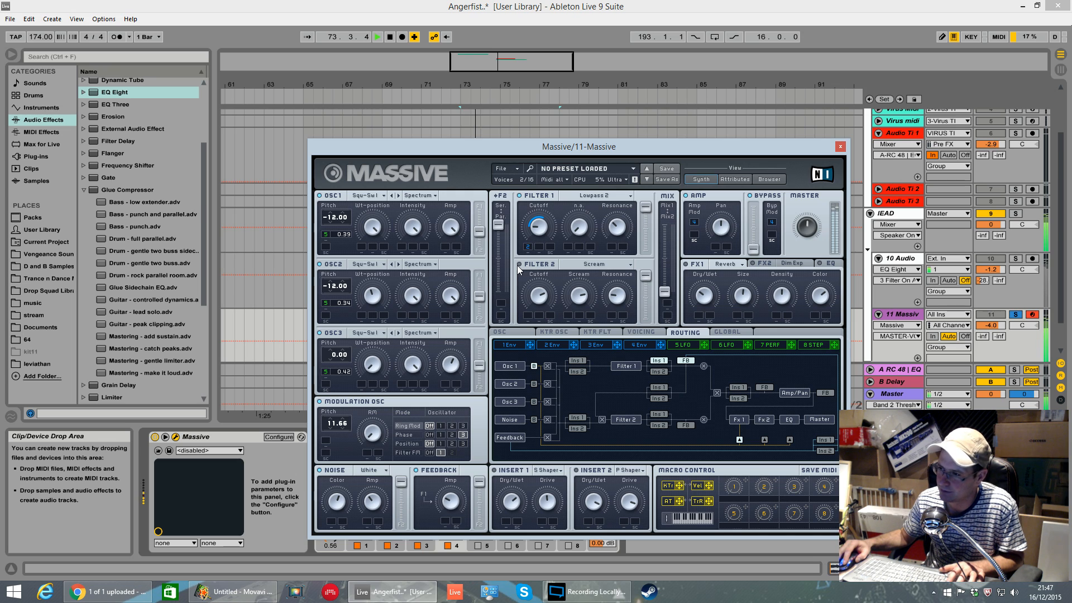
pyautogui.press('space')
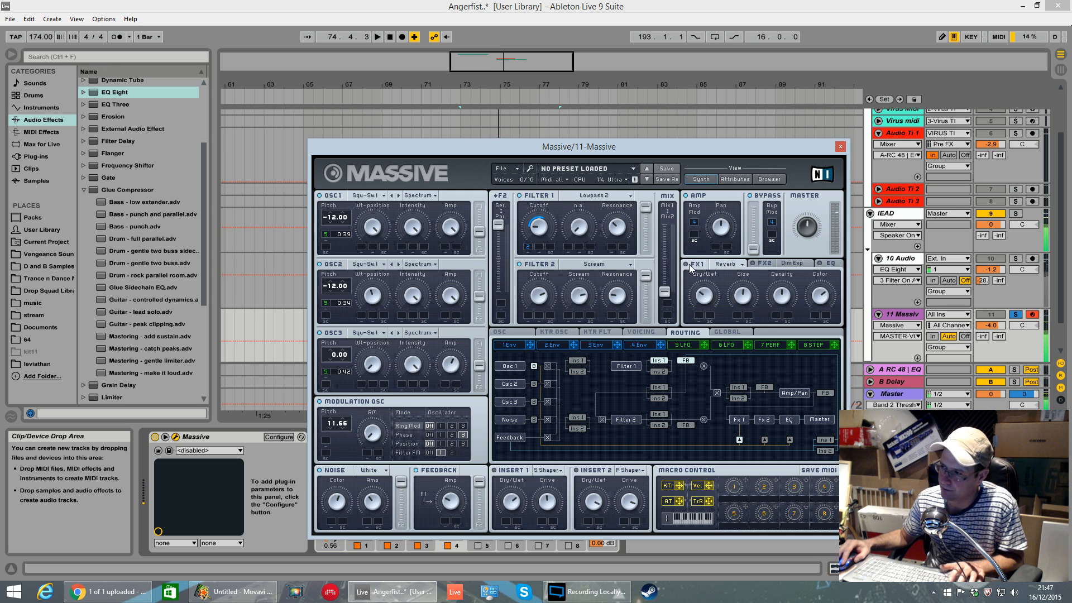
pyautogui.press('space')
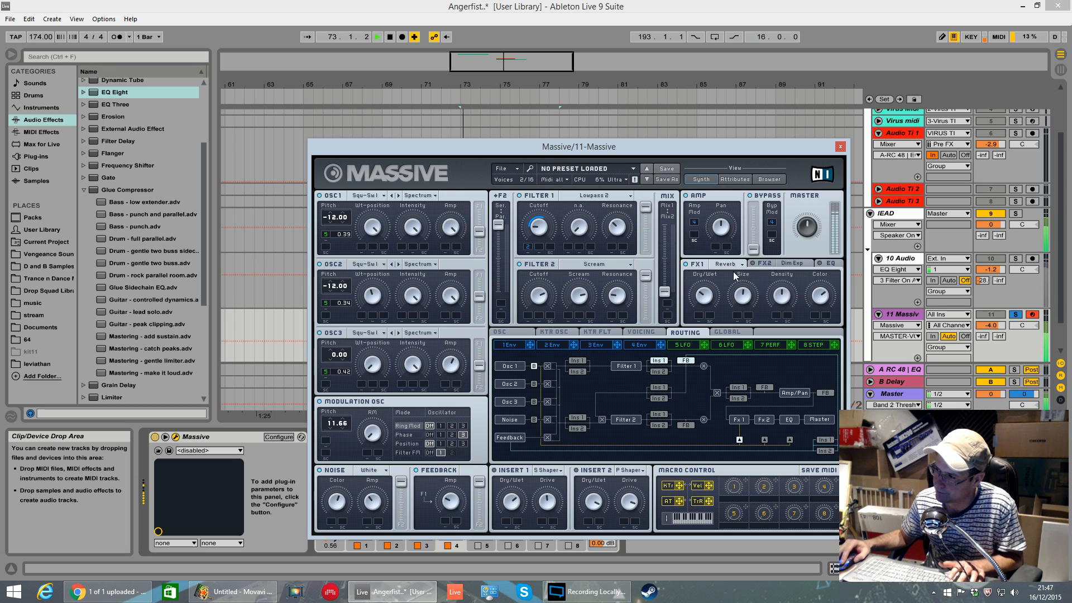
pyautogui.click(494, 471)
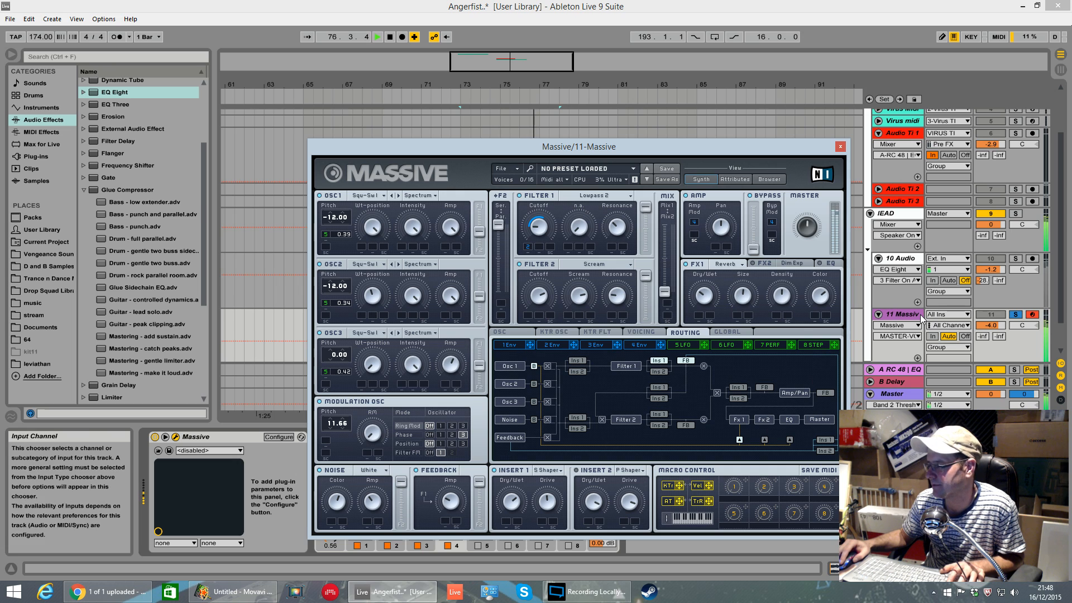
# Show Massive's EQ settings with the Low Shelf, Boost, Frequency and High Shelf controls and listen to the lead.
pyautogui.press('space')
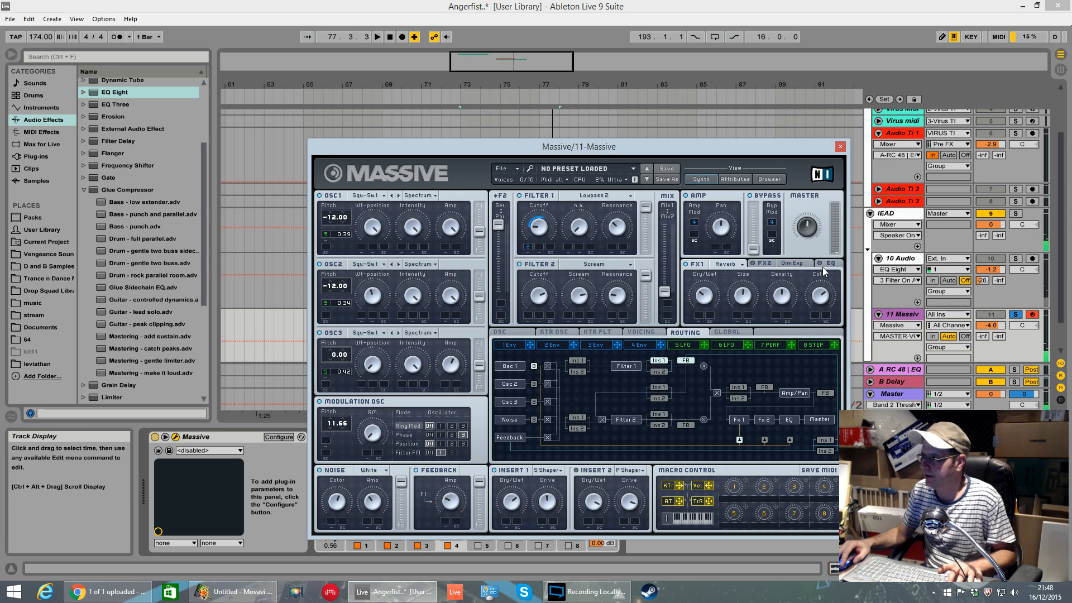
pyautogui.click(825, 264)
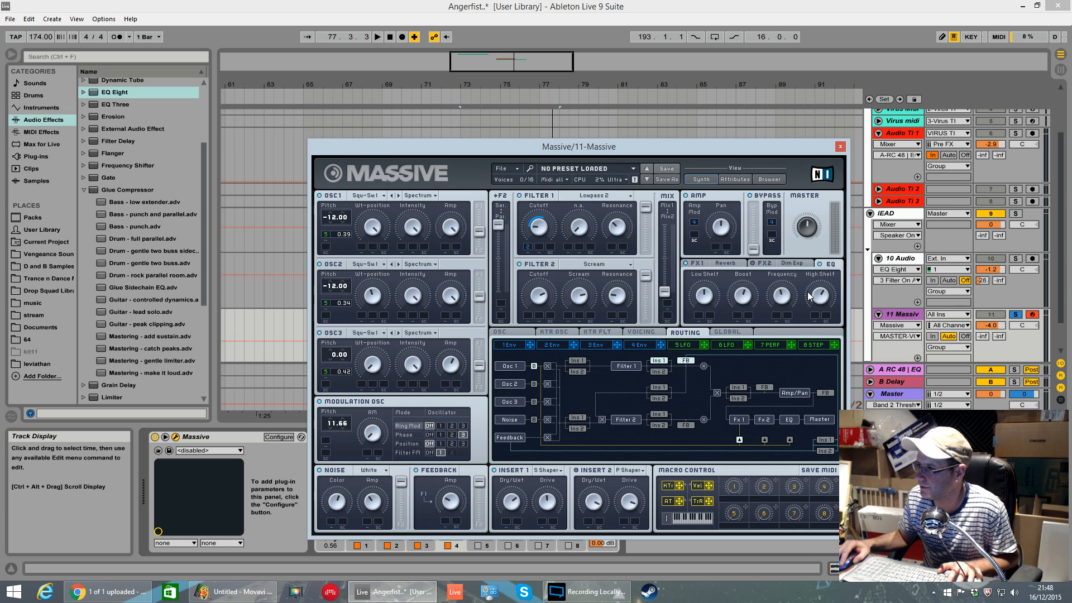
pyautogui.press('space')
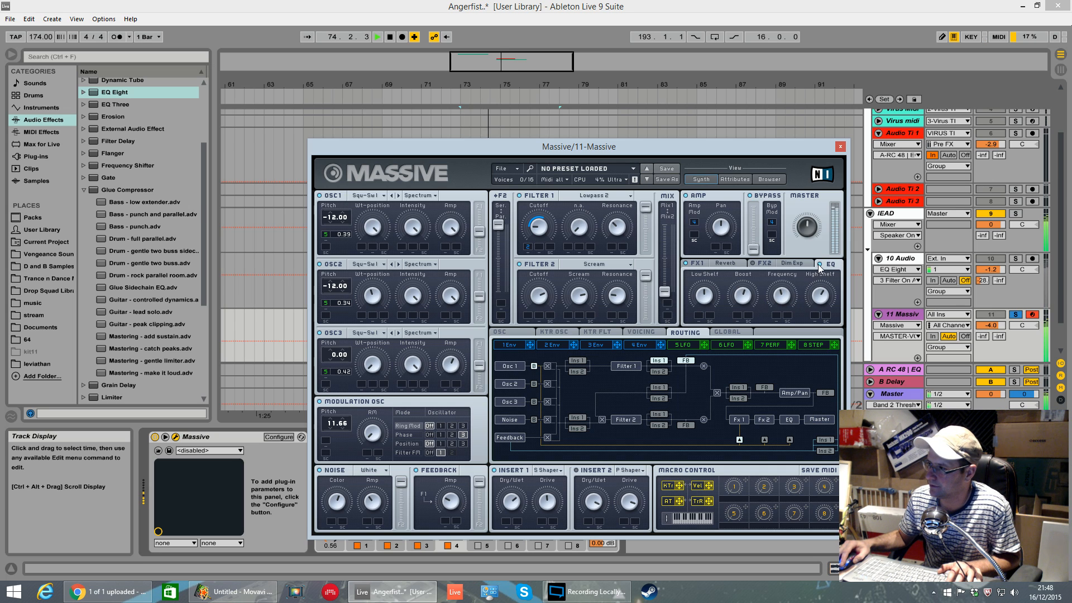
pyautogui.press('space')
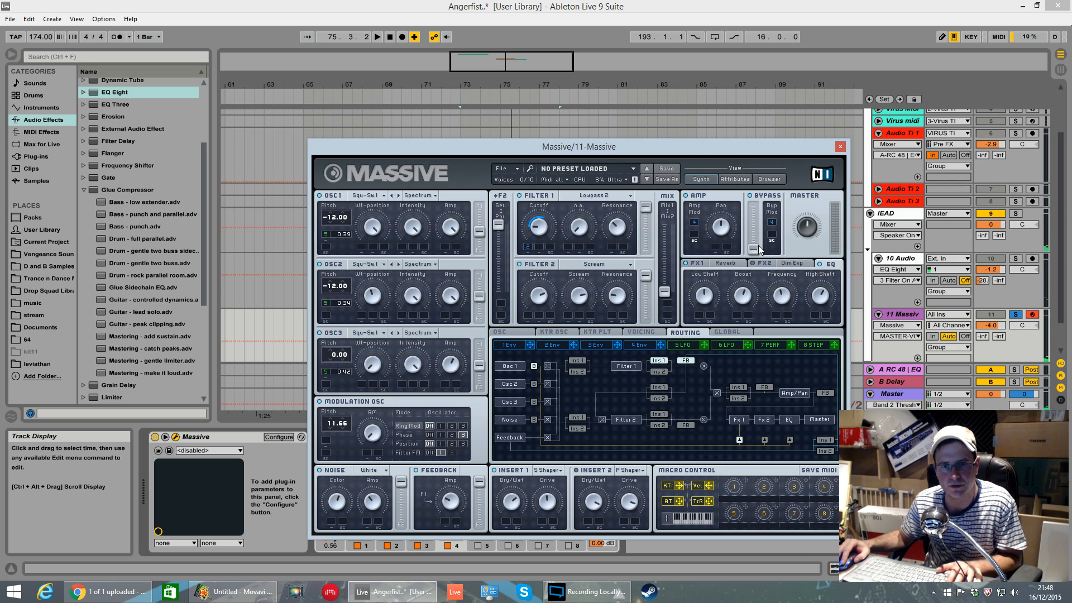
# Replay the lead briefly and move the Massive window down to uncover the track's EQ Eight.
pyautogui.press('space')
pyautogui.press('space')
pyautogui.moveTo(833, 149); pyautogui.dragTo(787, 113)
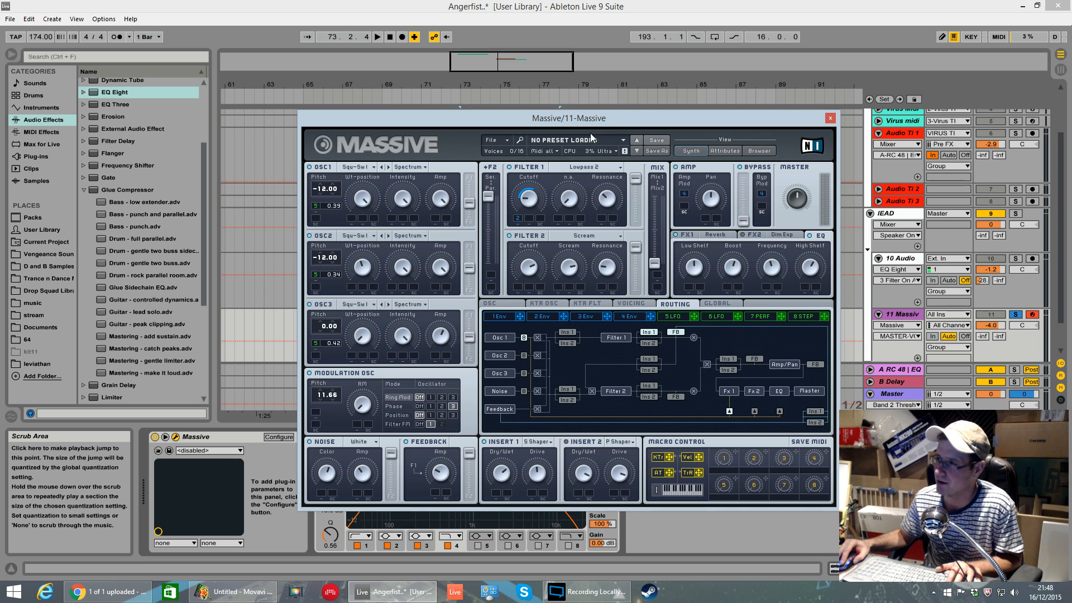
pyautogui.moveTo(639, 121); pyautogui.dragTo(658, 542)
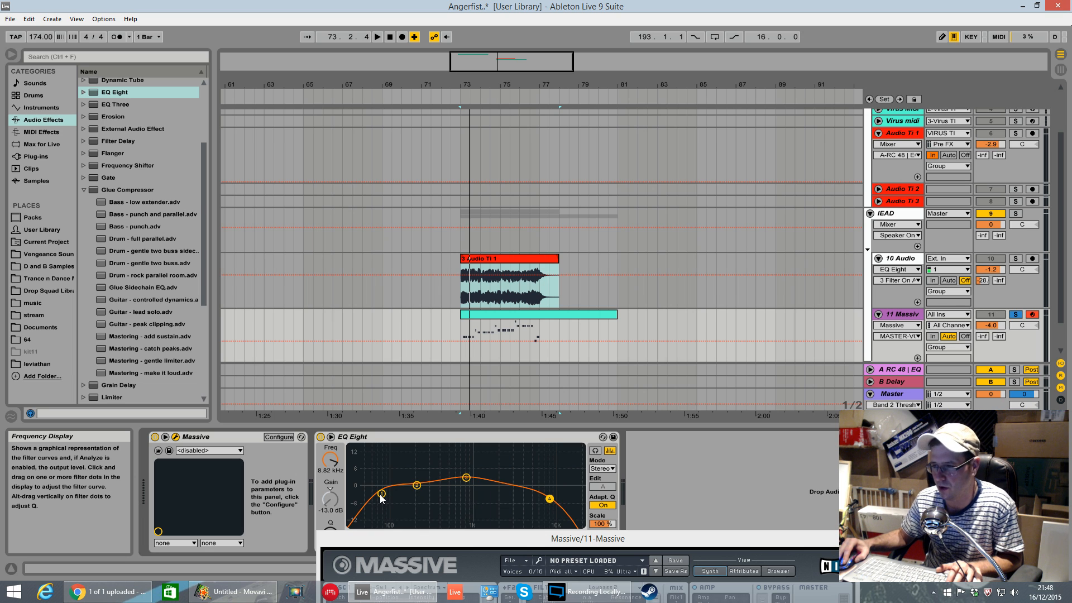
# Show the lead group's Glue Compressor, browse the audio effects around its Mastering presets, and play the lead through it.
pyautogui.click(899, 215)
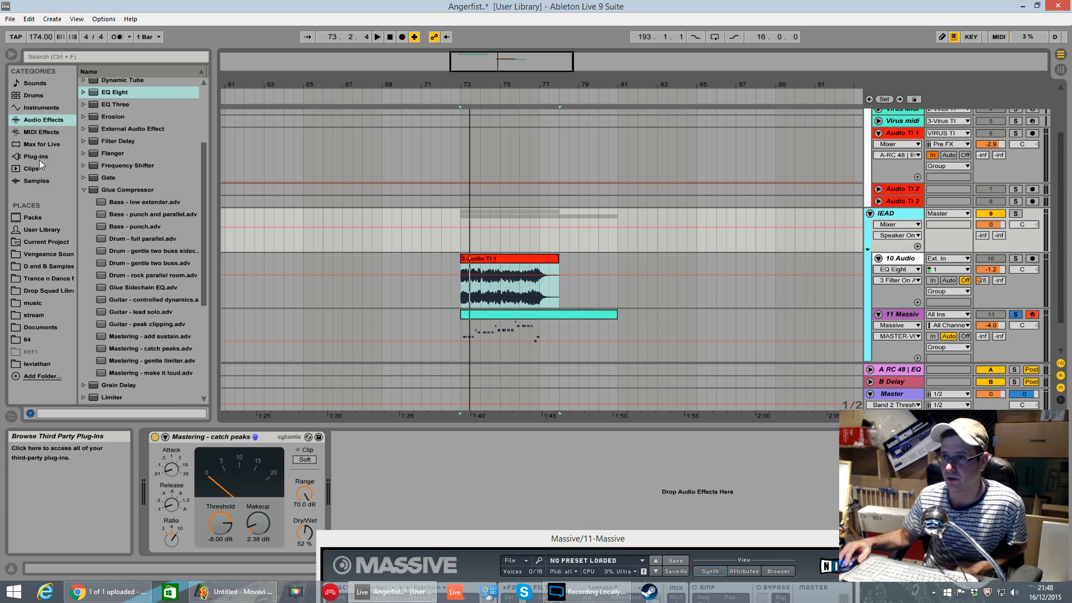
pyautogui.click(52, 123)
pyautogui.scroll(1, 90, 177)
pyautogui.scroll(-2, 165, 273)
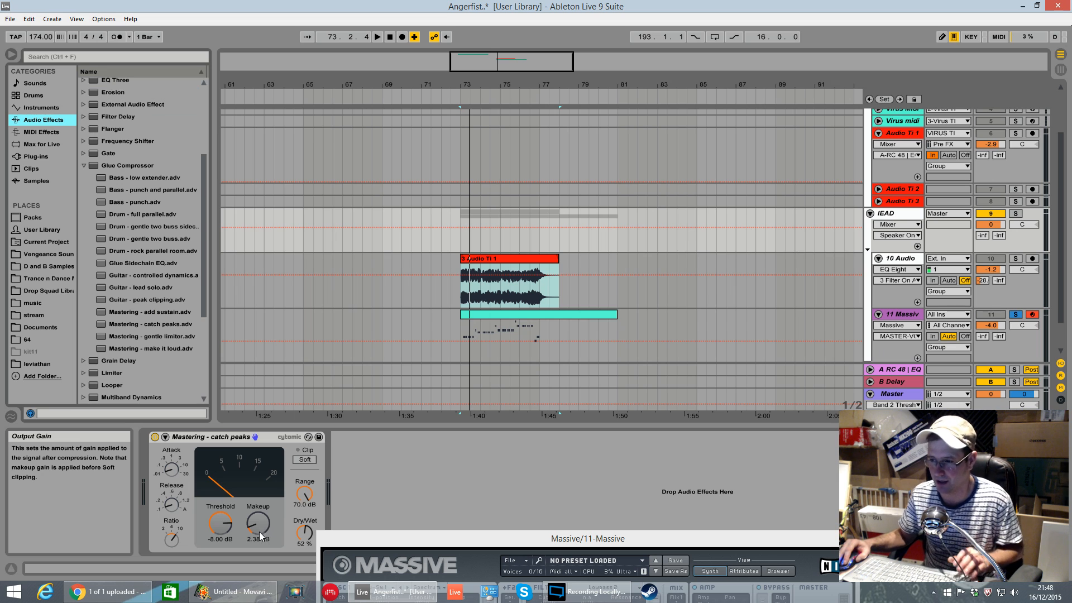
pyautogui.press('space')
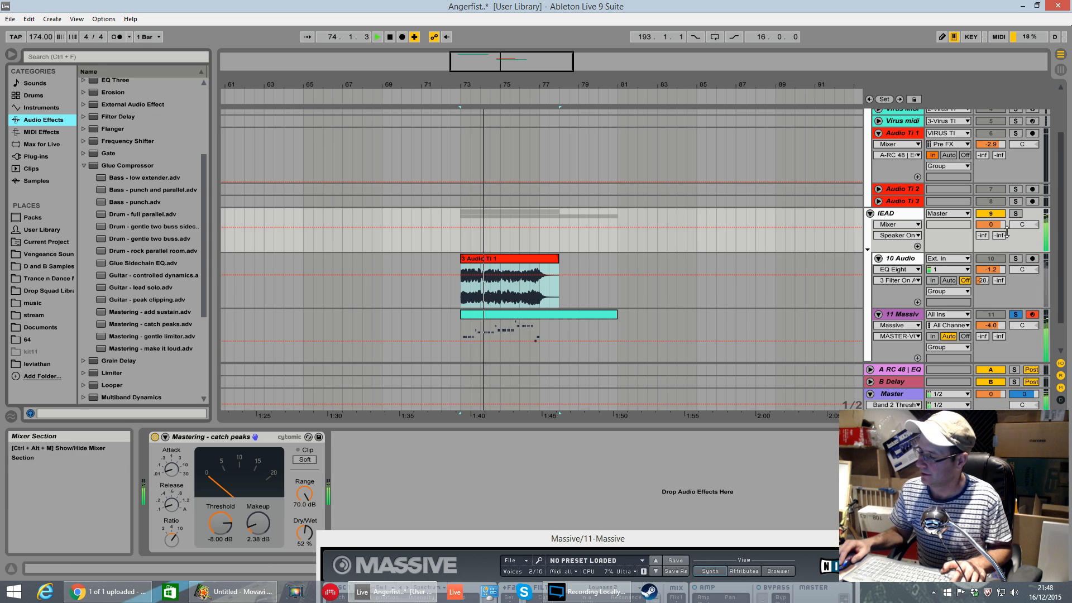
pyautogui.press('space')
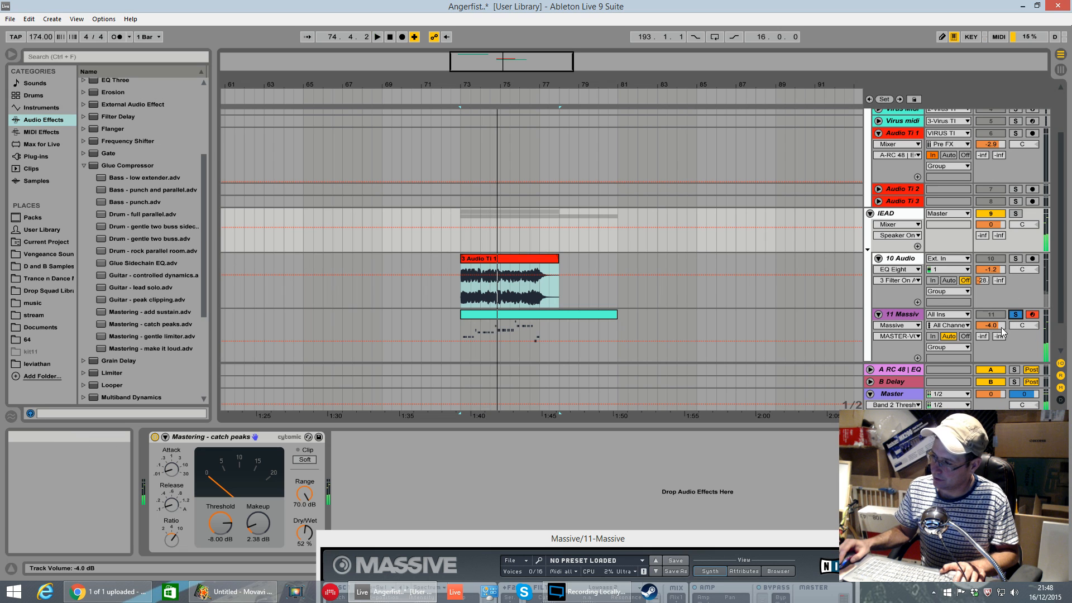
# Move the solo from the Massive track to the 10 Audio track, play it, and show its device chain.
pyautogui.click(1015, 315)
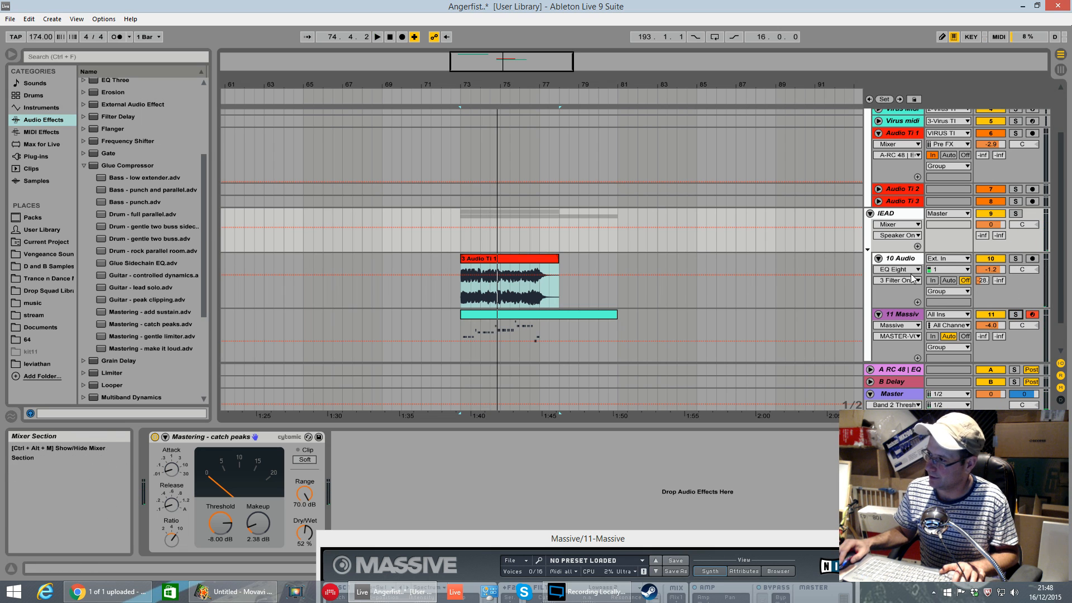
pyautogui.press('space')
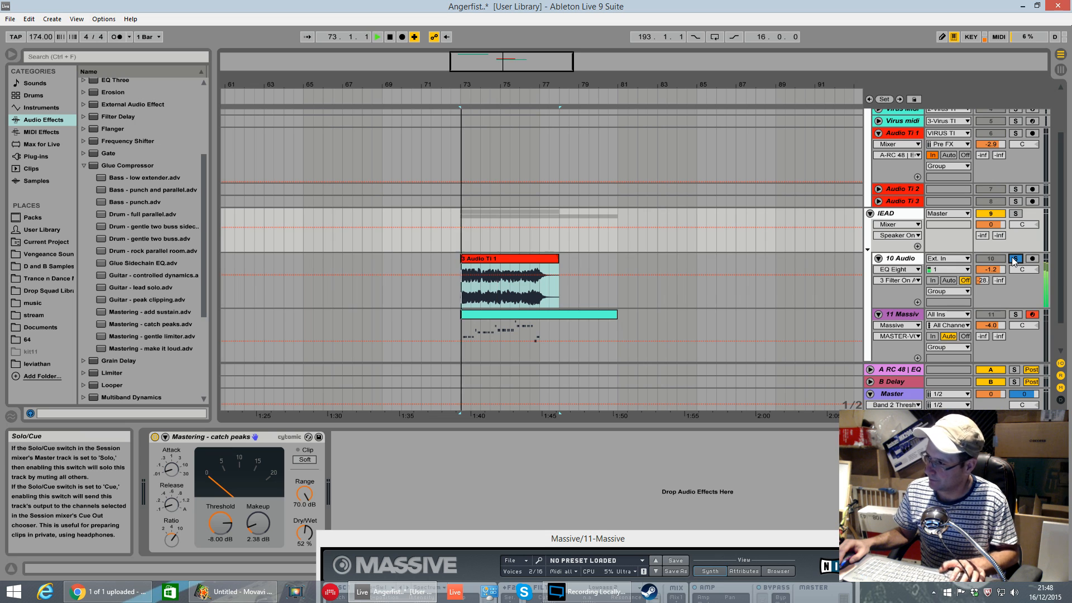
pyautogui.press('space')
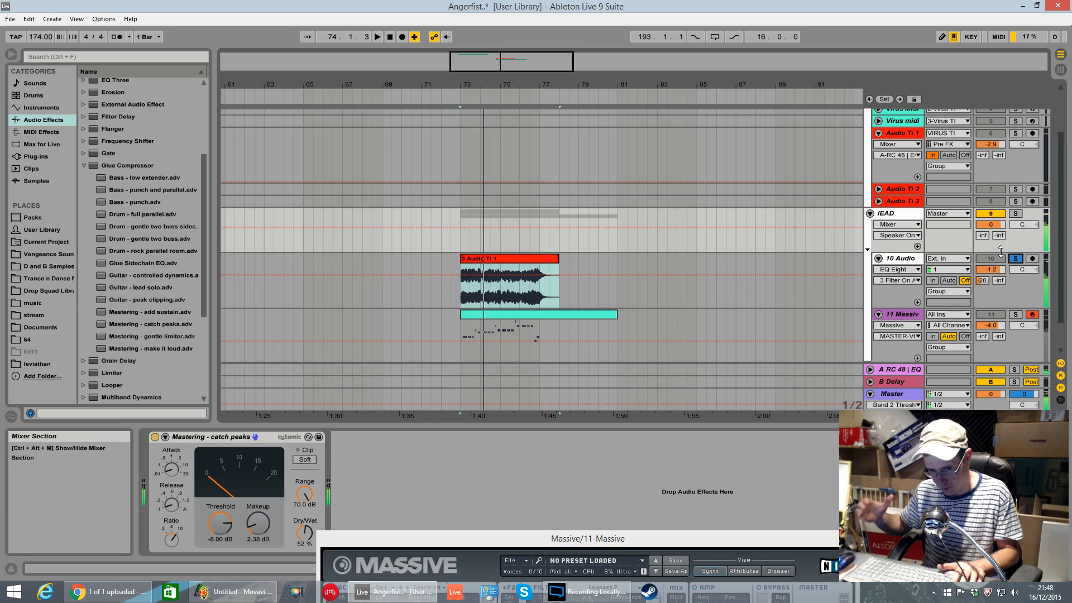
pyautogui.click(903, 260)
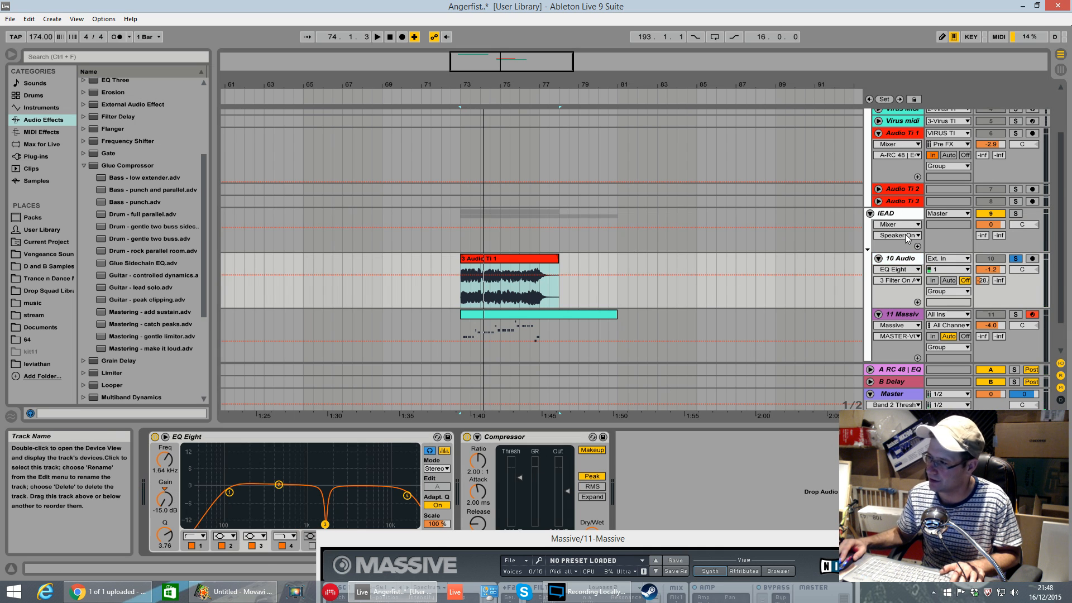
# Listen to the soloed 10 Audio layer, then switch the solo to the Massive track to compare the two layers.
pyautogui.press('space')
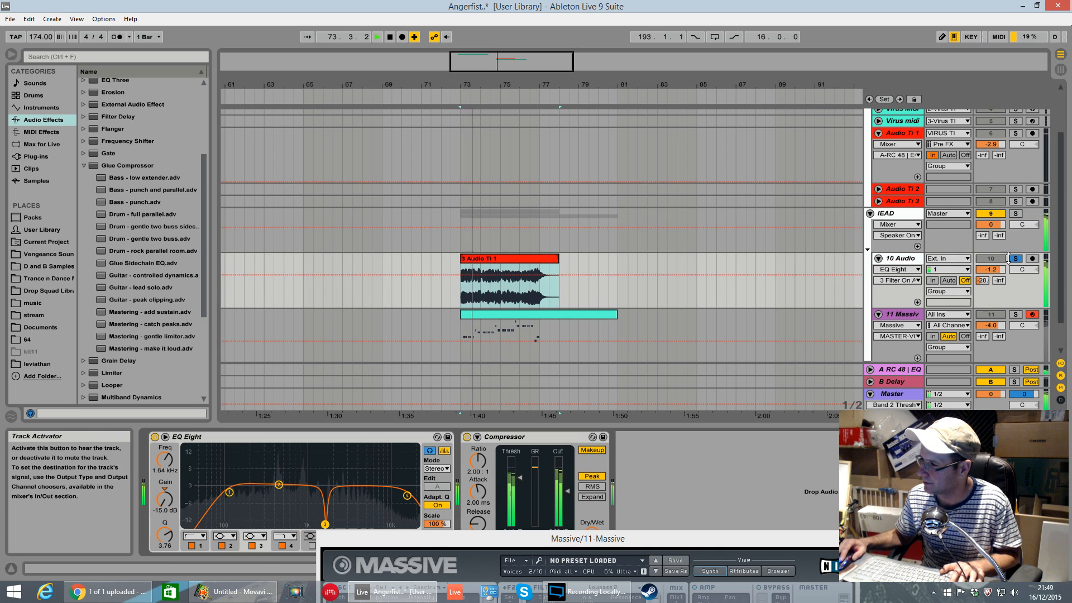
pyautogui.press('space')
pyautogui.press('space')
pyautogui.click(1019, 315)
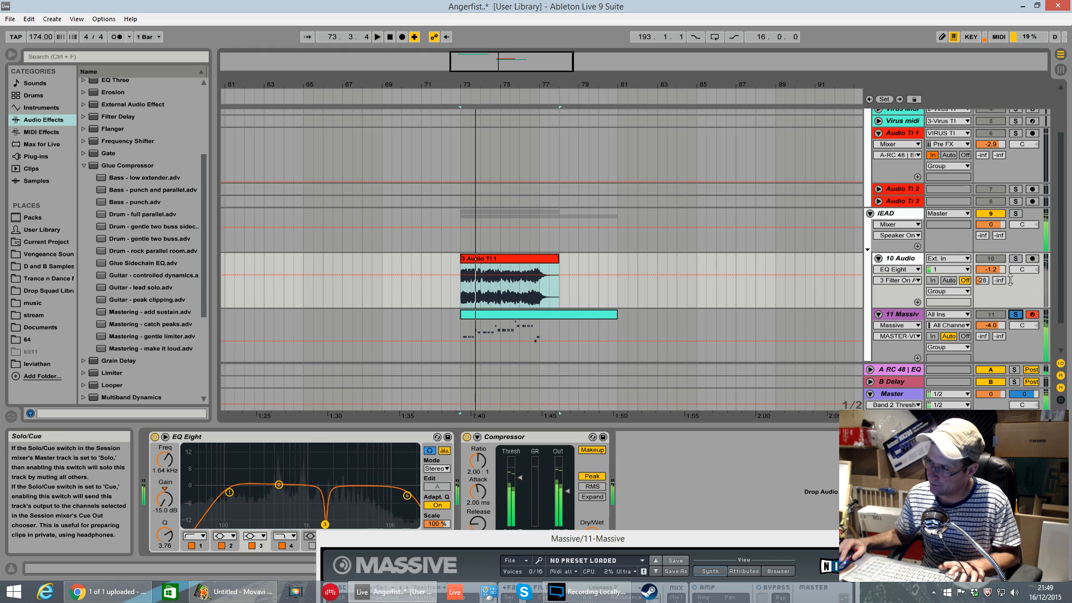
# Solo the whole lead group, play both layers together, and return to bar 73 on the Massive track.
pyautogui.click(1016, 214)
pyautogui.press('space')
pyautogui.press('space')
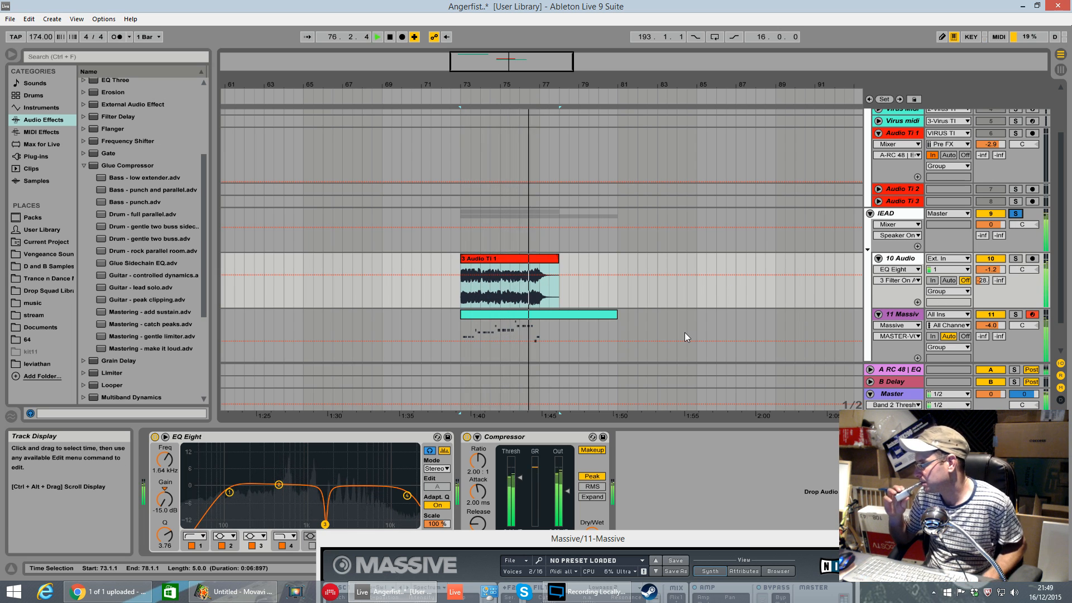
pyautogui.press('space')
pyautogui.press('space')
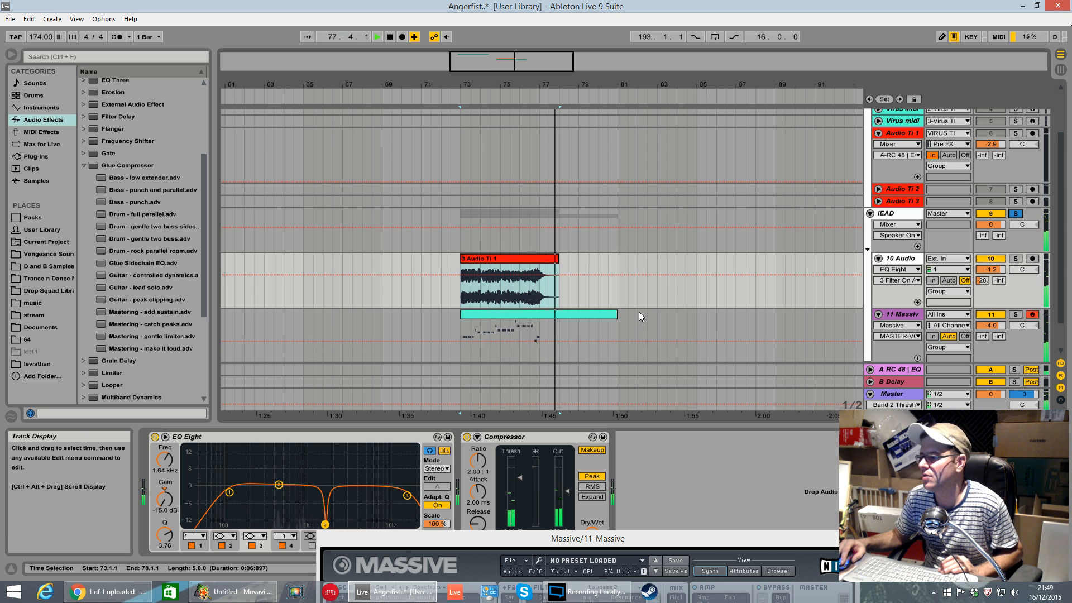
pyautogui.press('space')
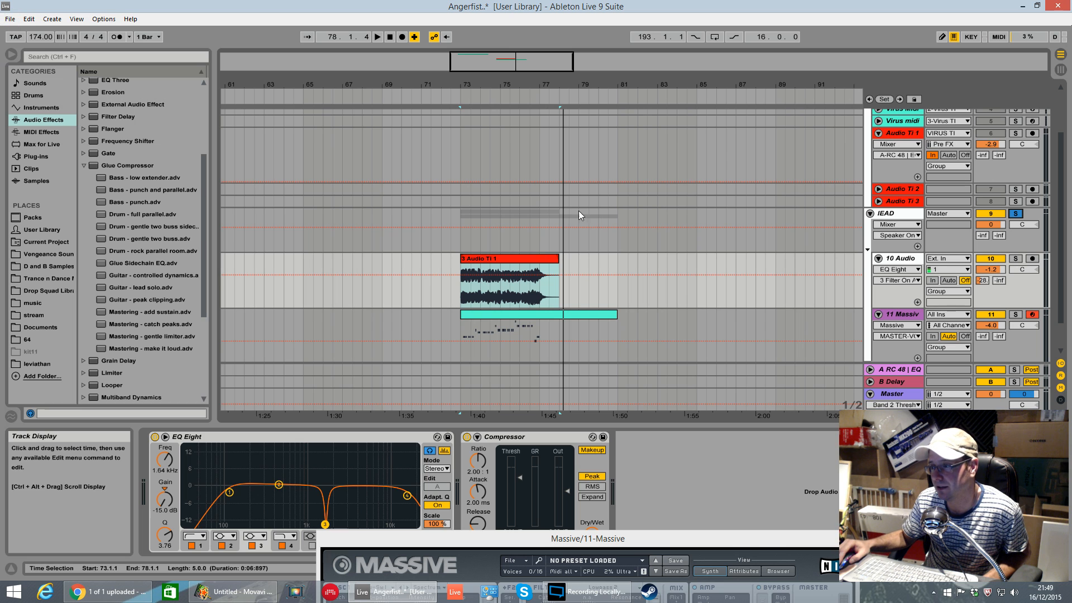
pyautogui.click(455, 326)
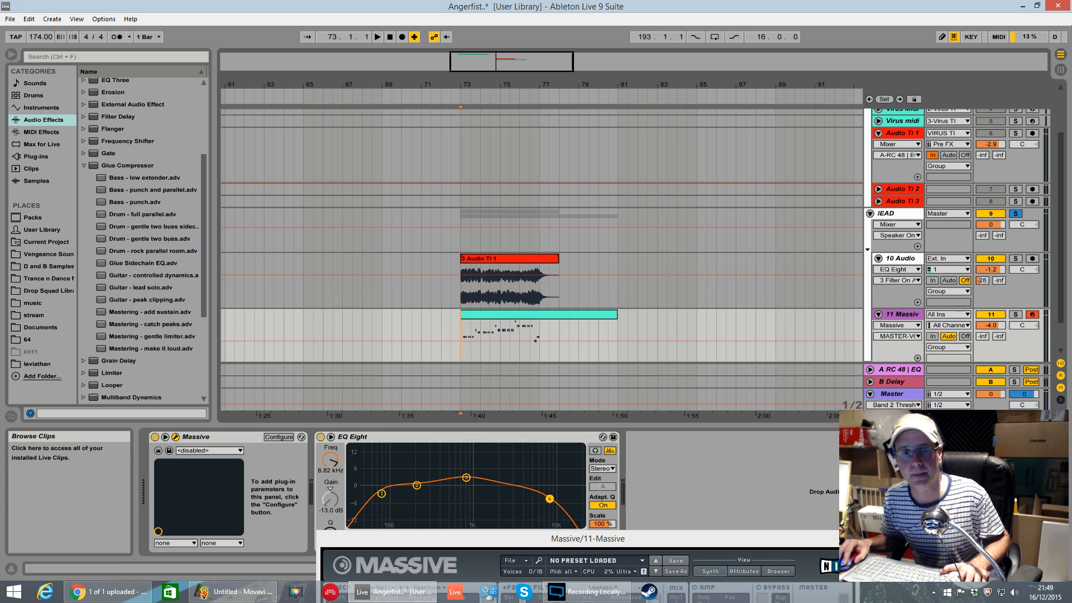